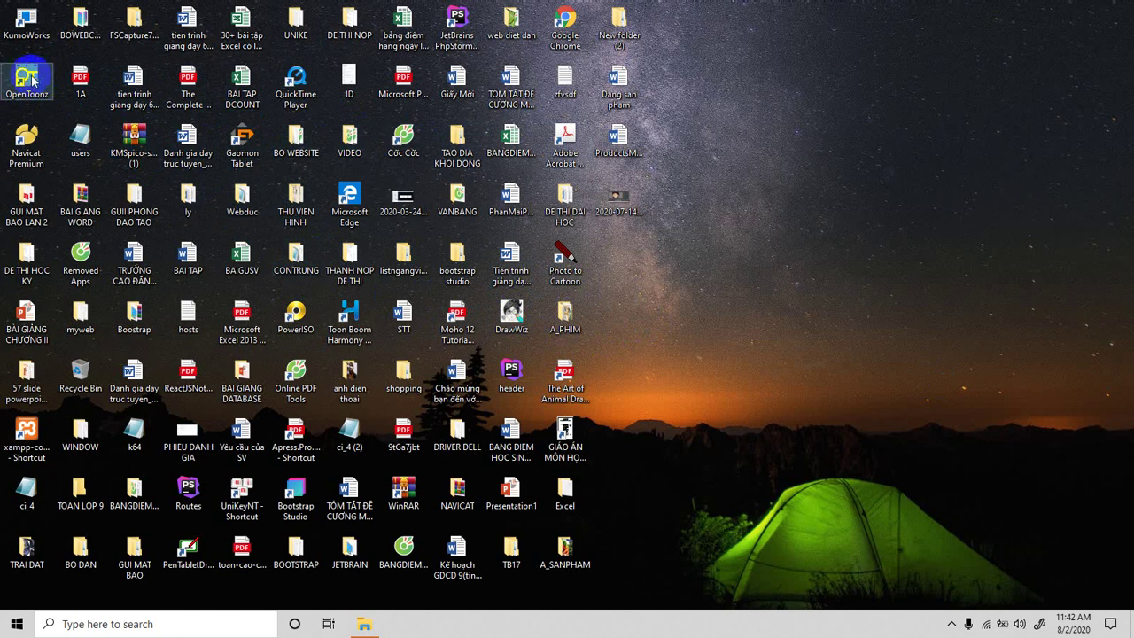
- Launch OpenToonz and create a new scene named "Frame by Frame" with the default camera settings
click(34, 77)
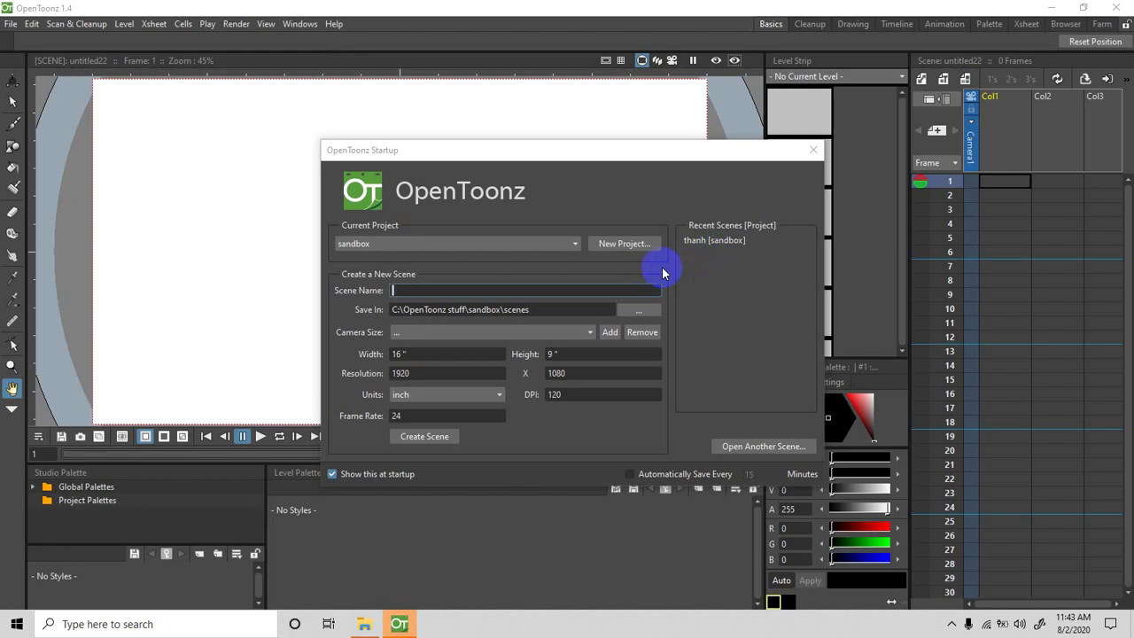
click(451, 291)
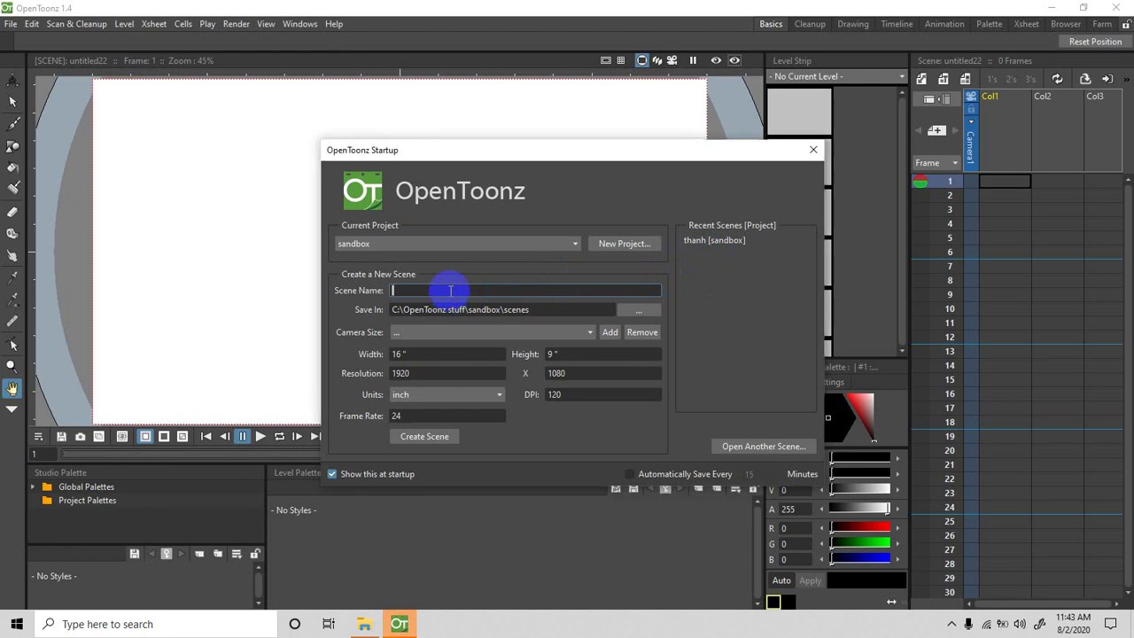
text(Fra)
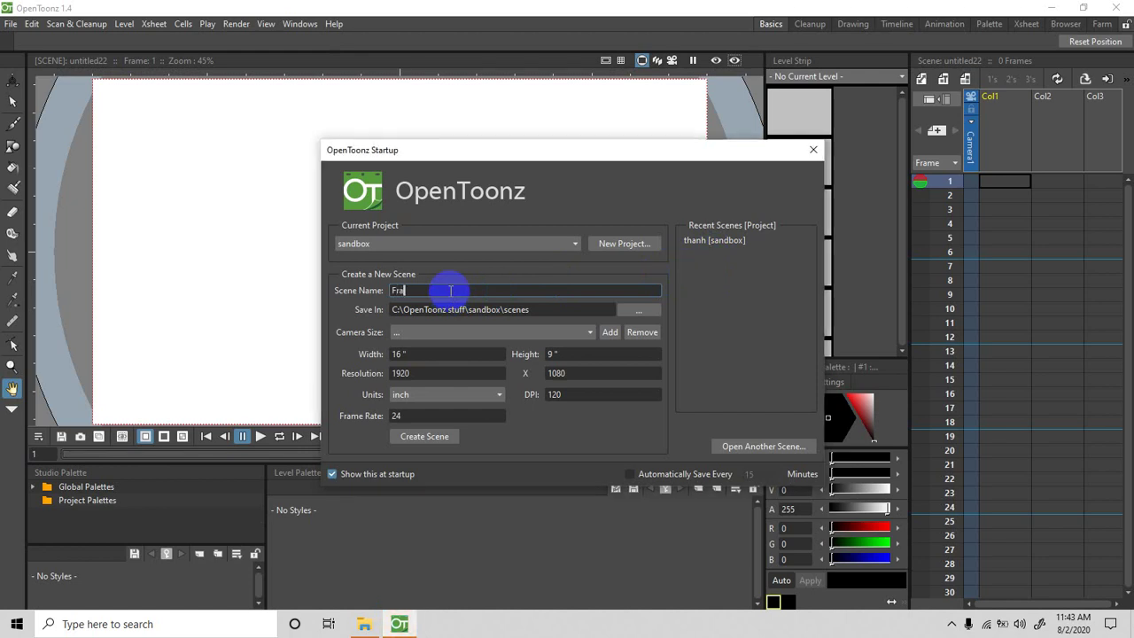
text(me by Frame)
key(Return)
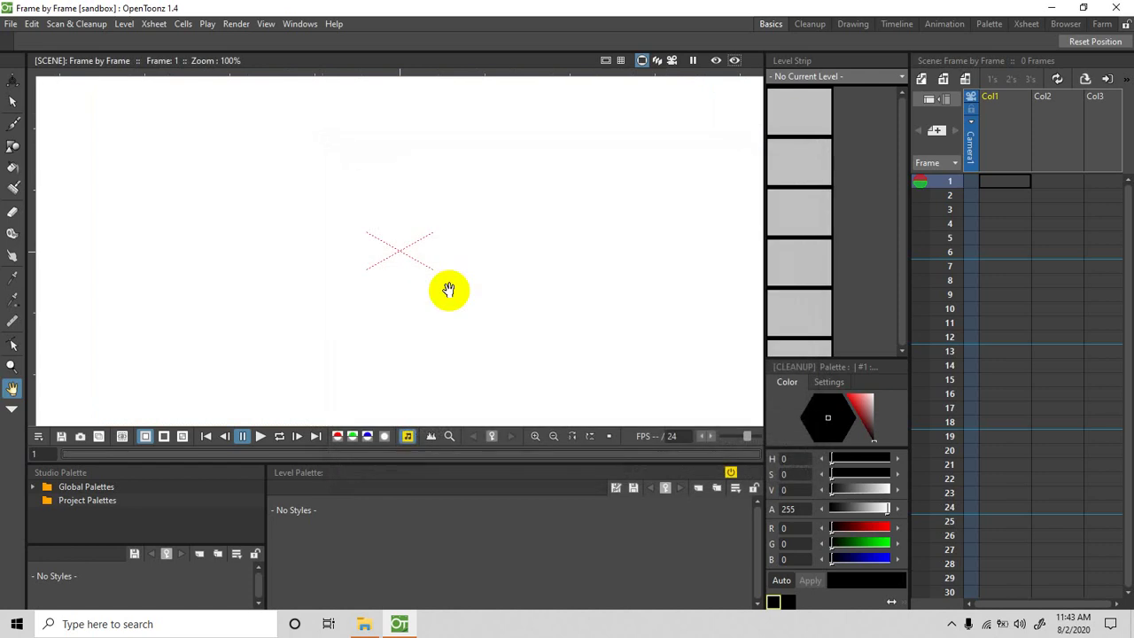
- Resize the workspace areas to make the scene viewer taller and the Level Strip and Xsheet wider
scroll(448, 289, down, 1)
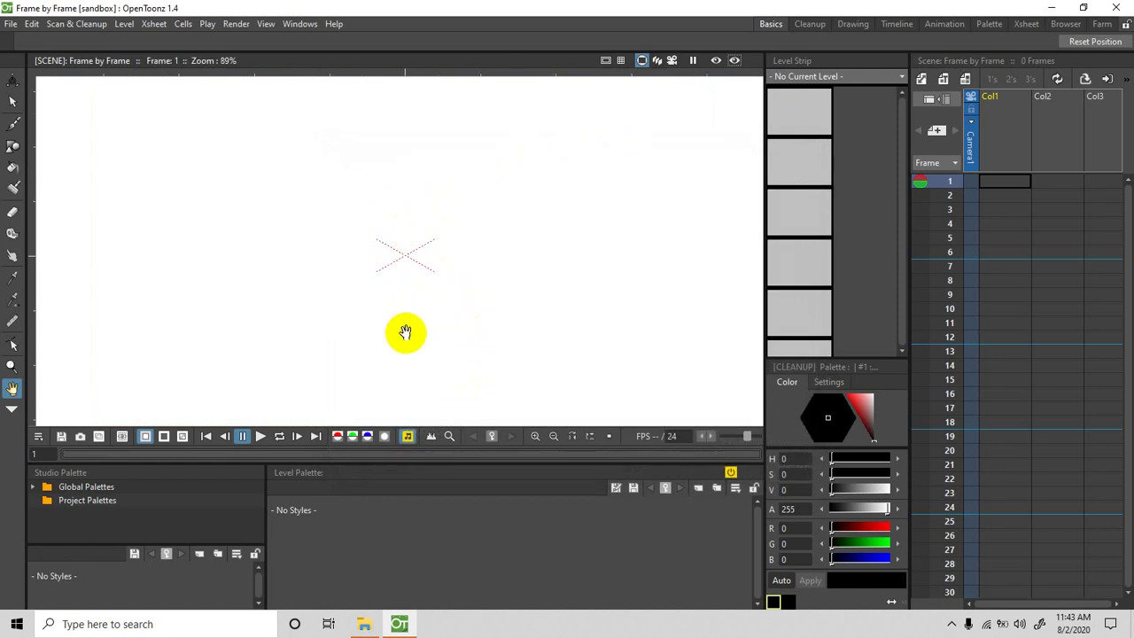
drag(392, 460, 386, 513)
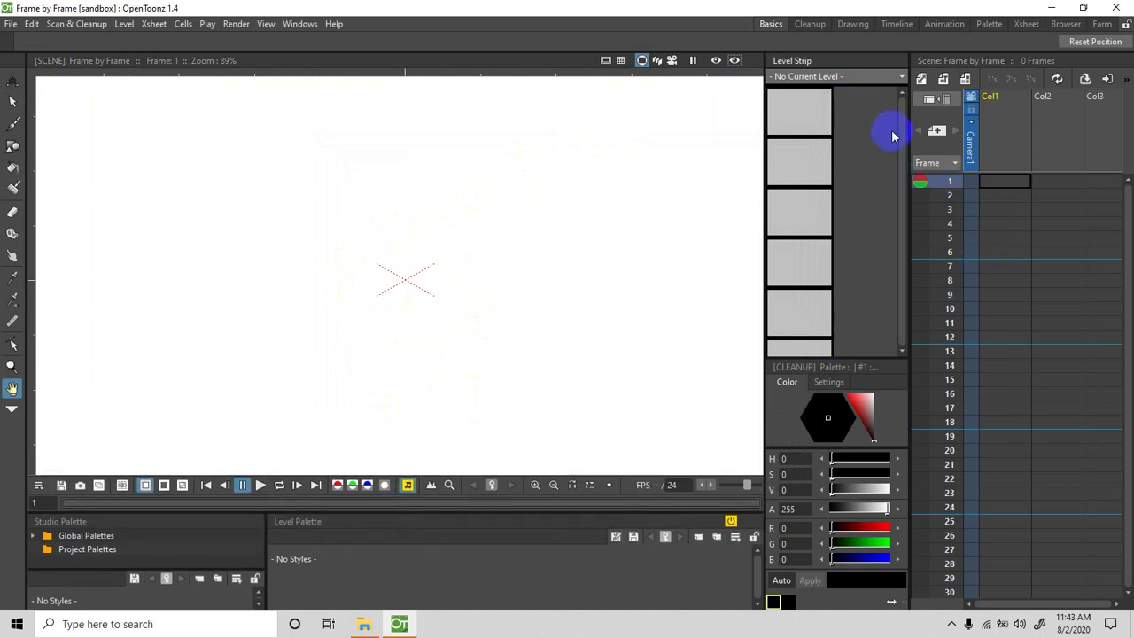
drag(912, 111, 858, 162)
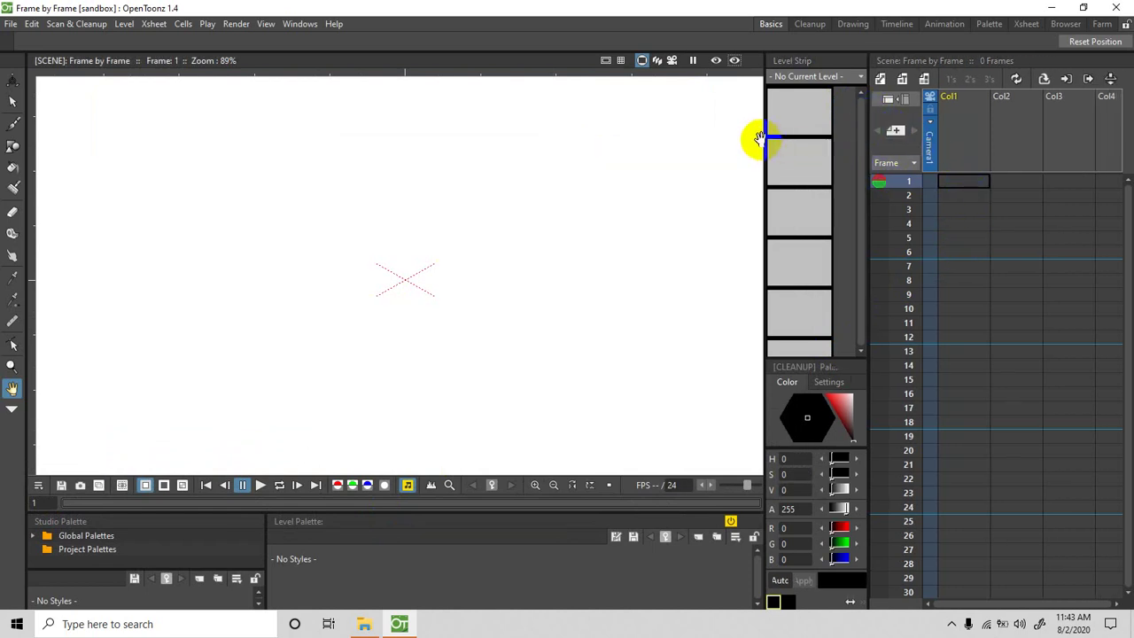
drag(768, 125, 645, 133)
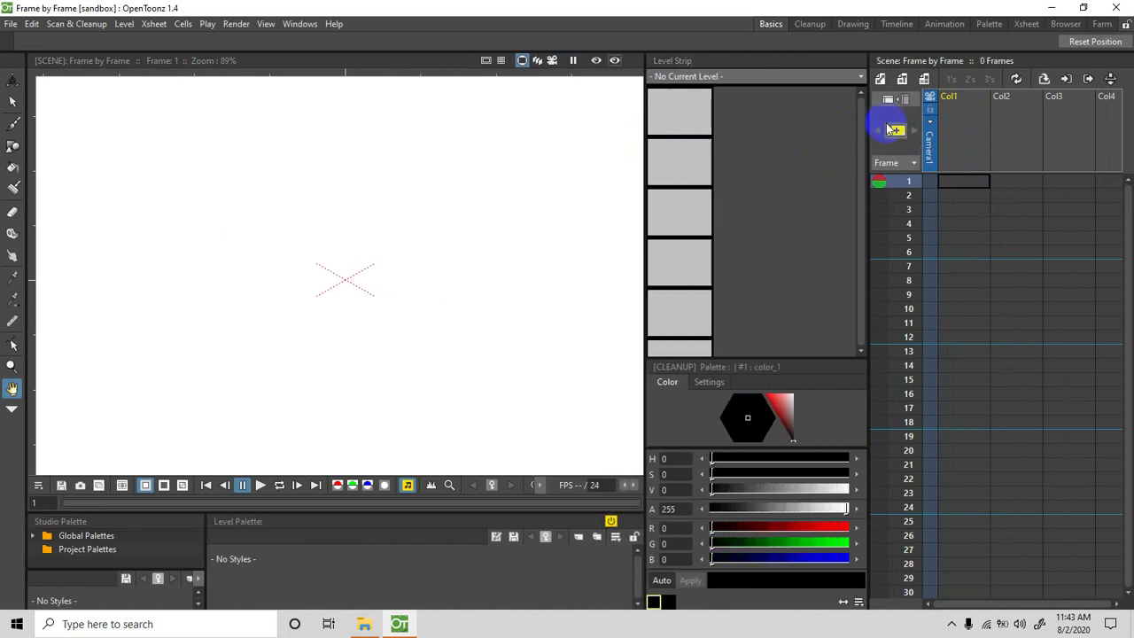
drag(863, 127, 834, 126)
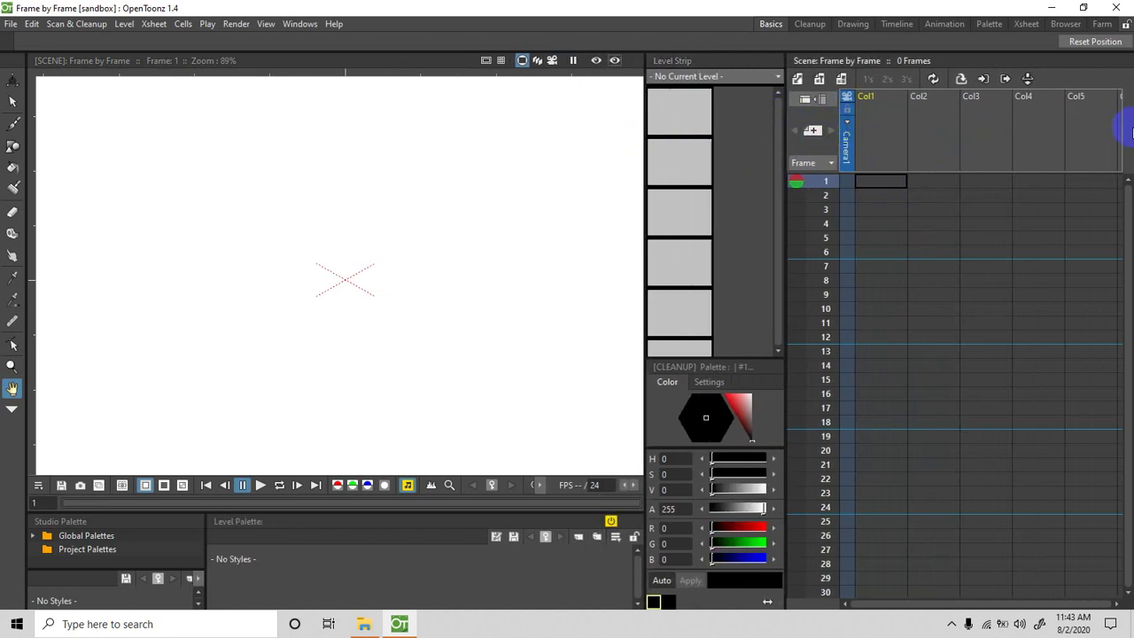
- Examine the Xsheet columns Col1 through Col5 and the commands available for a column
click(879, 132)
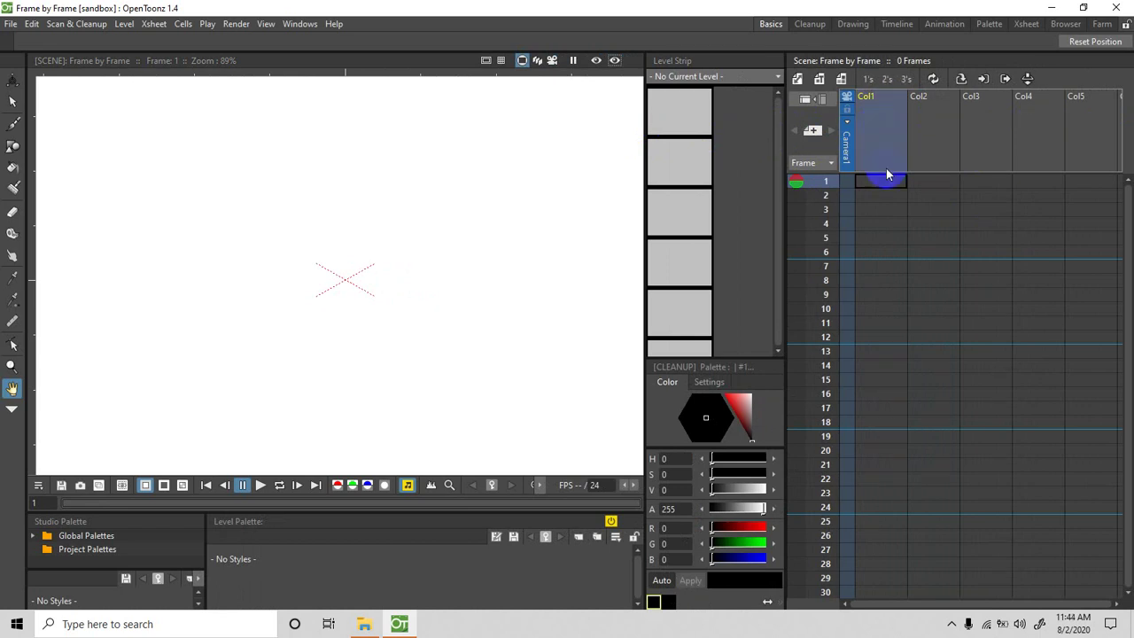
click(925, 131)
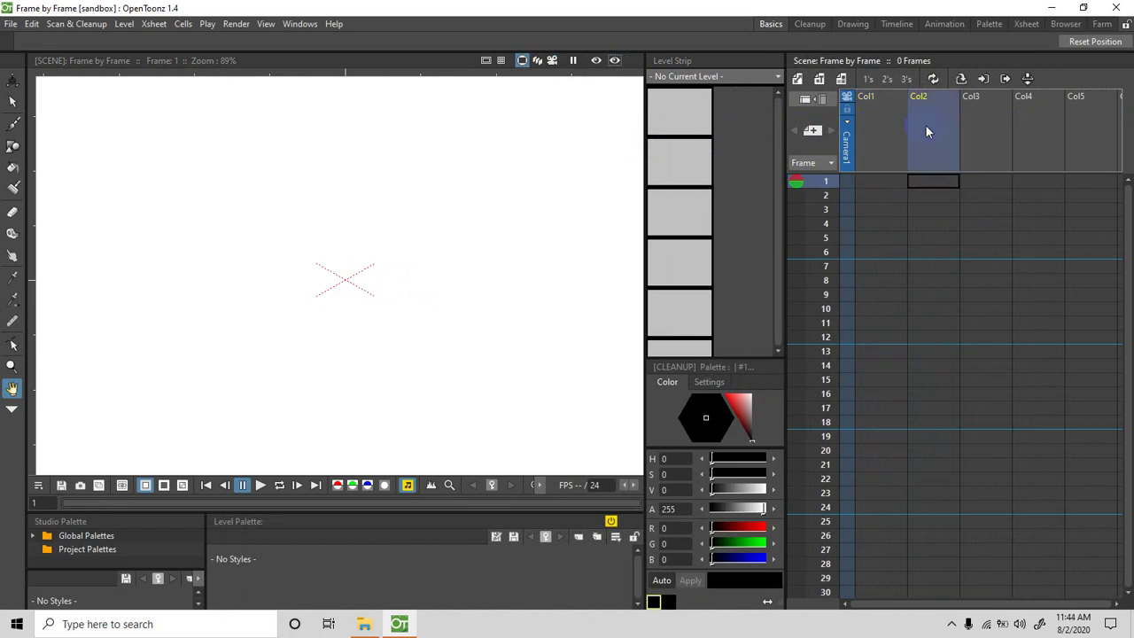
click(980, 128)
click(1047, 137)
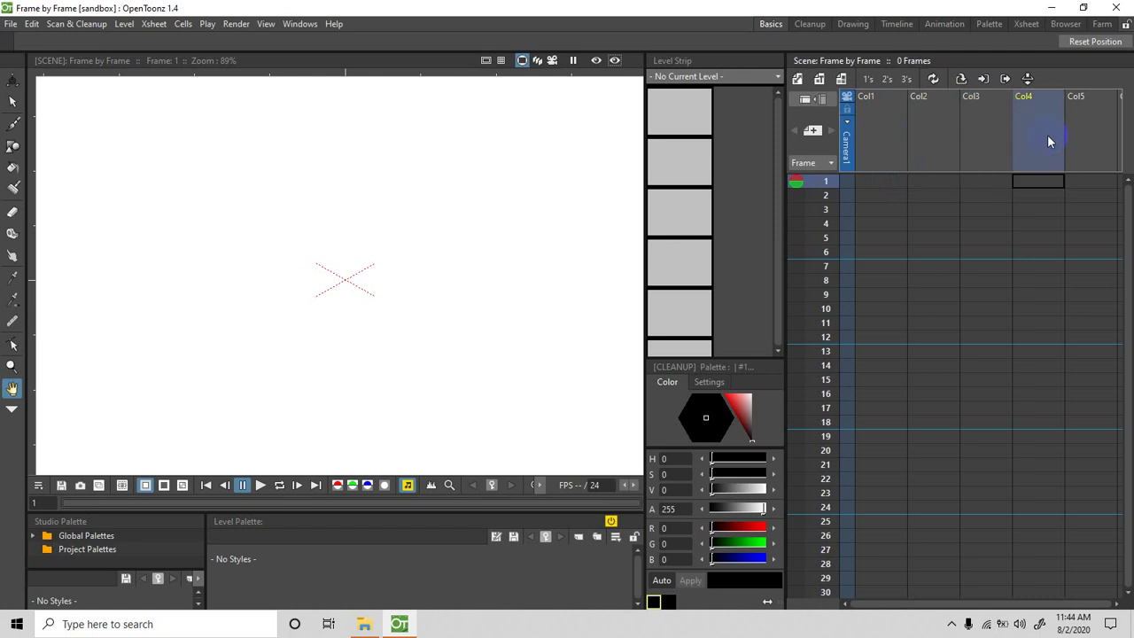
click(1082, 133)
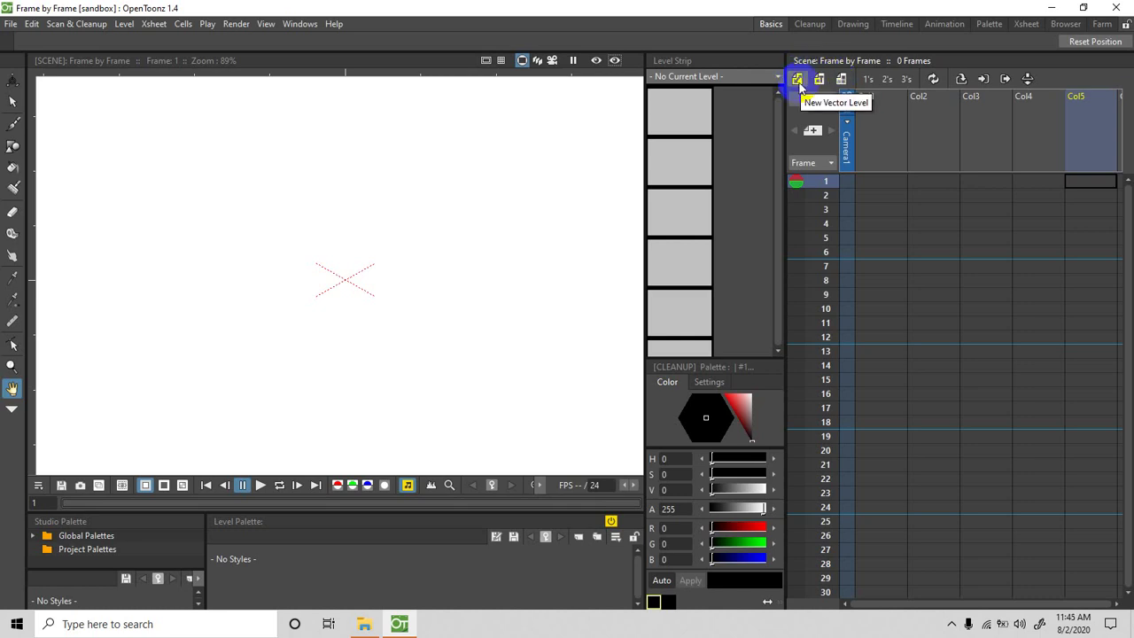
mouse_move(785, 111)
mouse_down()
mouse_move(759, 121)
mouse_move(788, 129)
mouse_up()
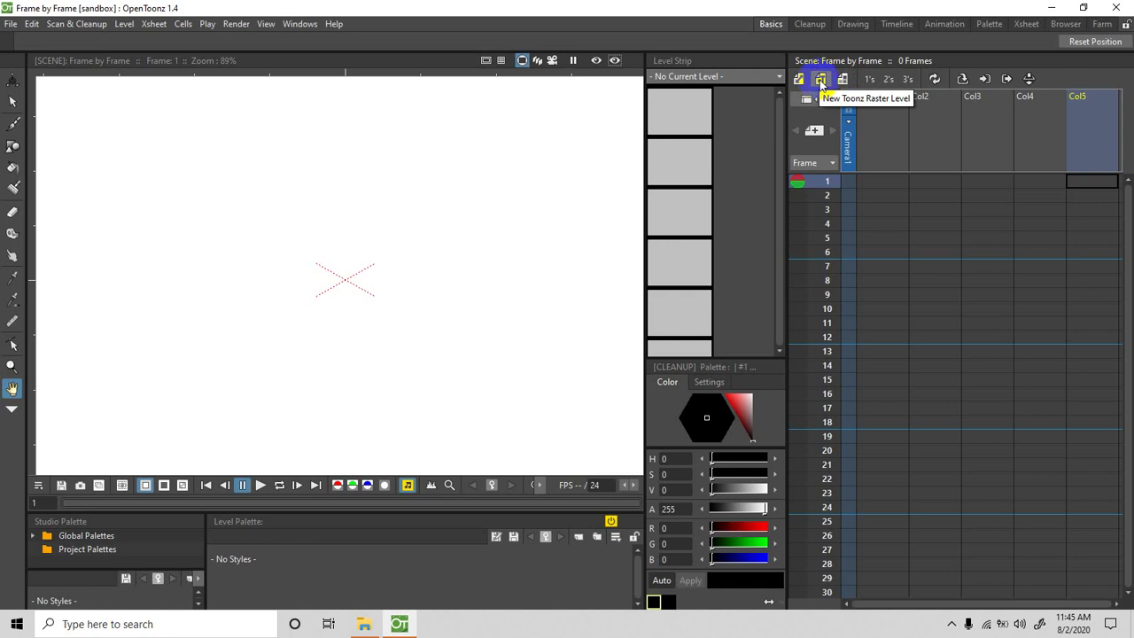
click(875, 142)
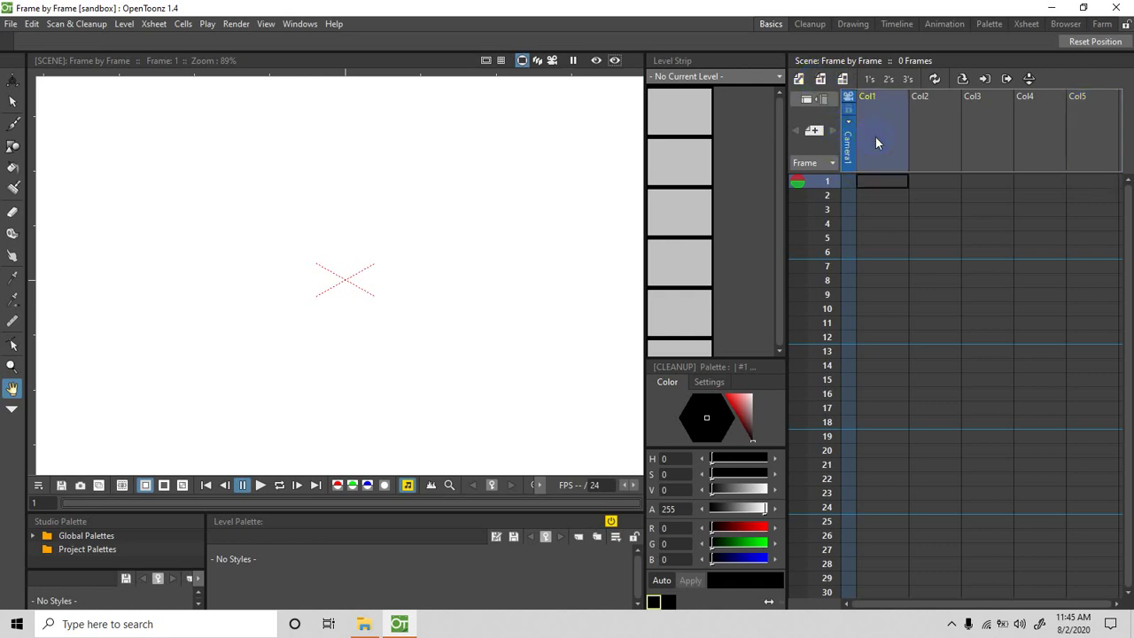
click(925, 138)
click(977, 130)
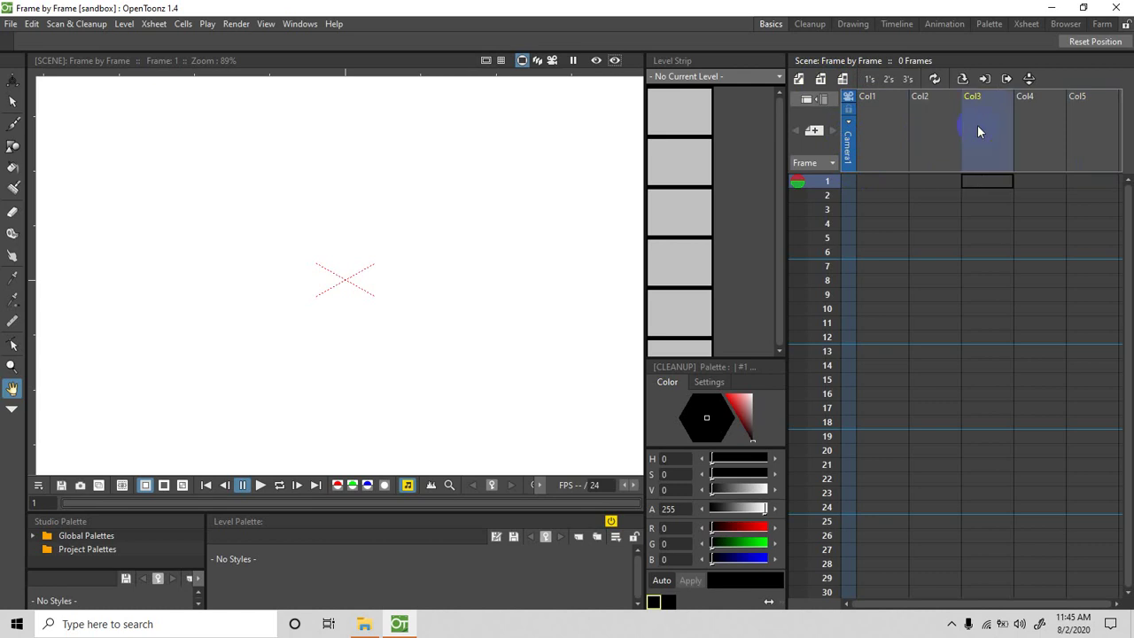
click(1045, 133)
click(1074, 133)
click(1040, 134)
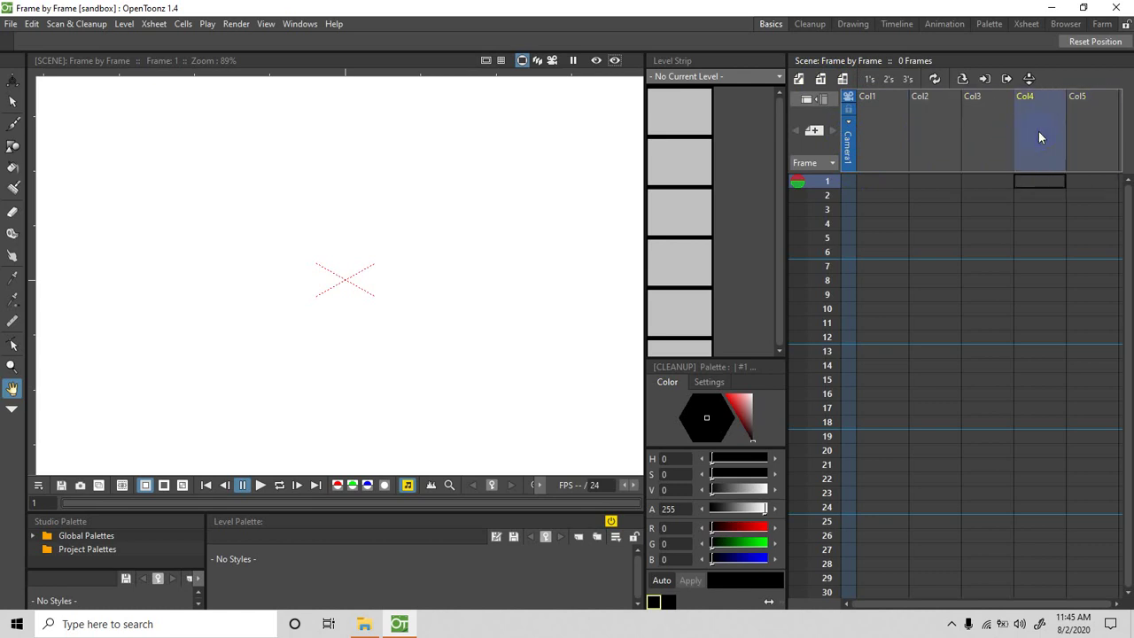
click(989, 141)
click(933, 134)
click(887, 132)
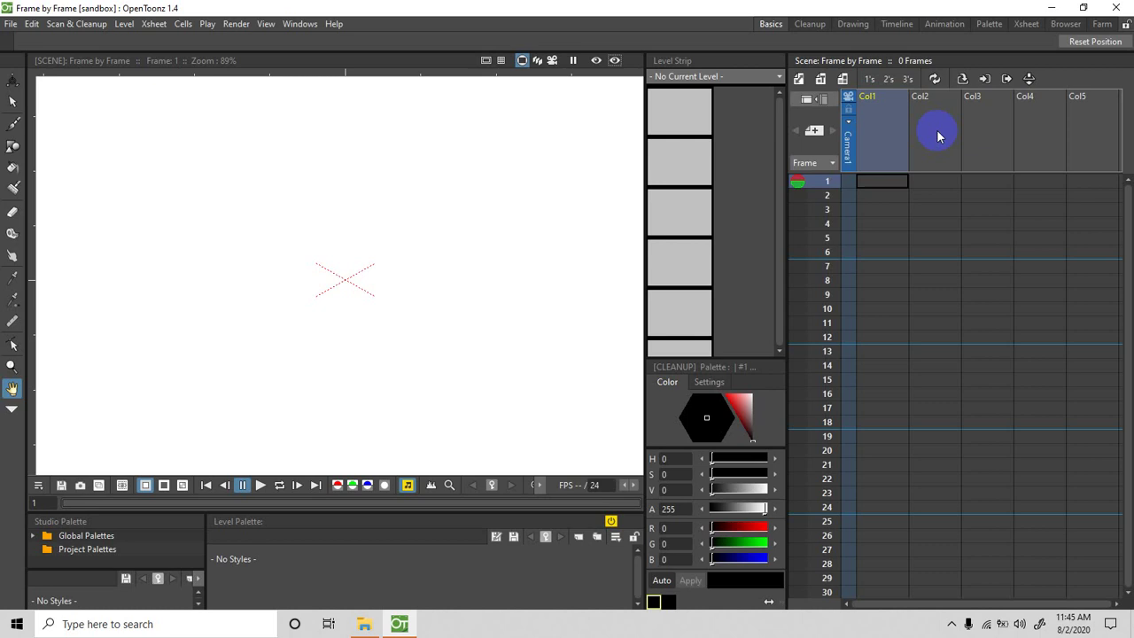
right_click(886, 129)
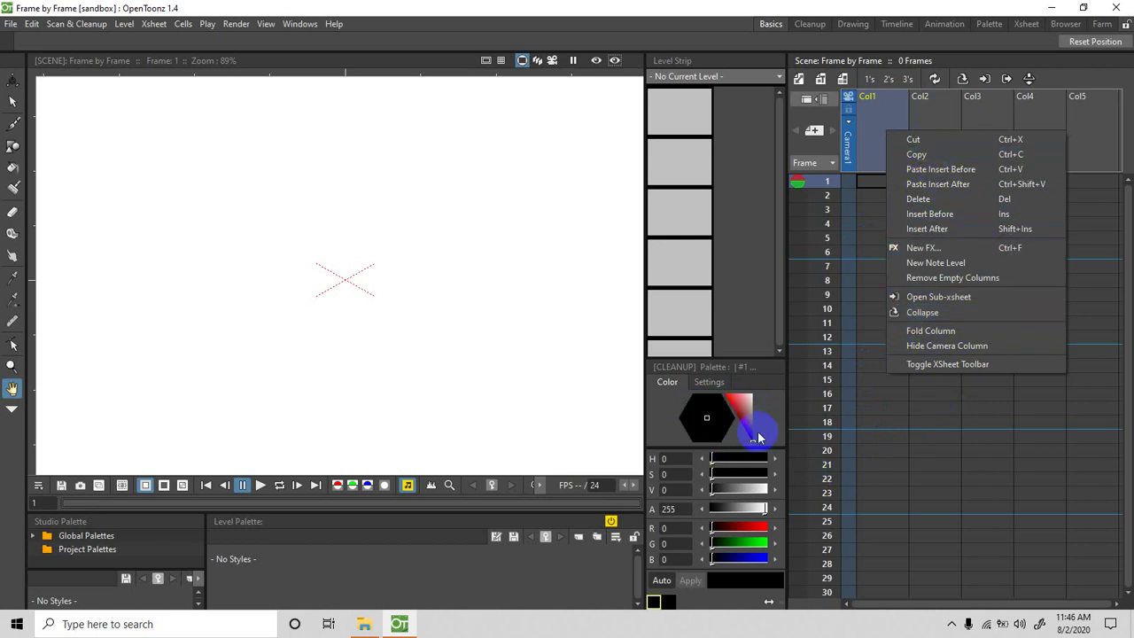
- Review the color controls and the cleanup settings of the current palette style
click(708, 381)
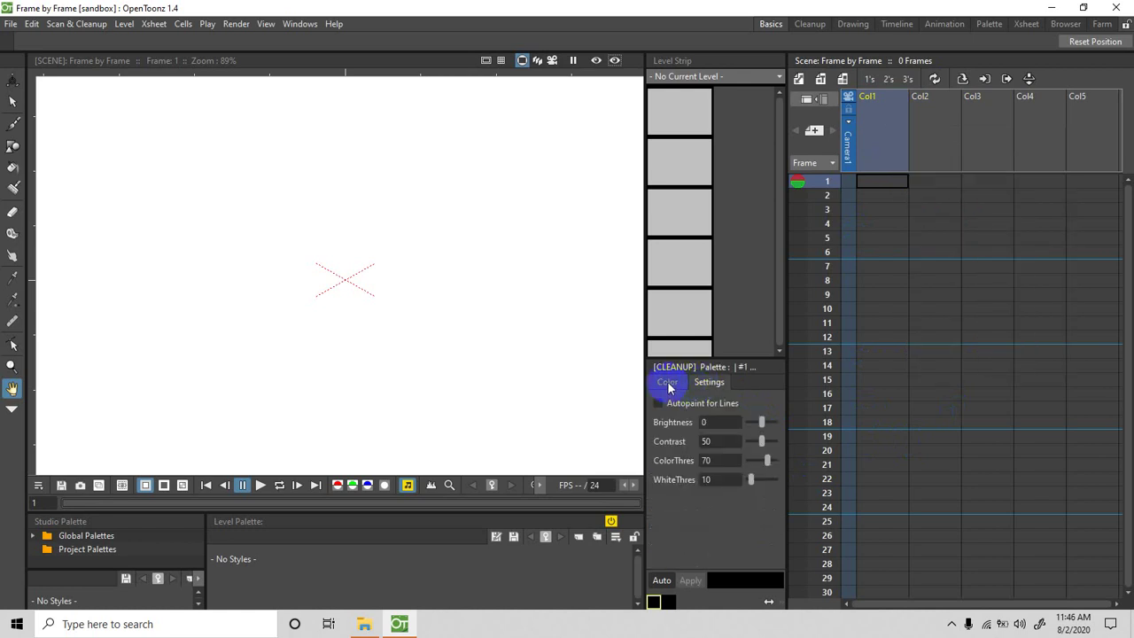
click(667, 382)
click(709, 383)
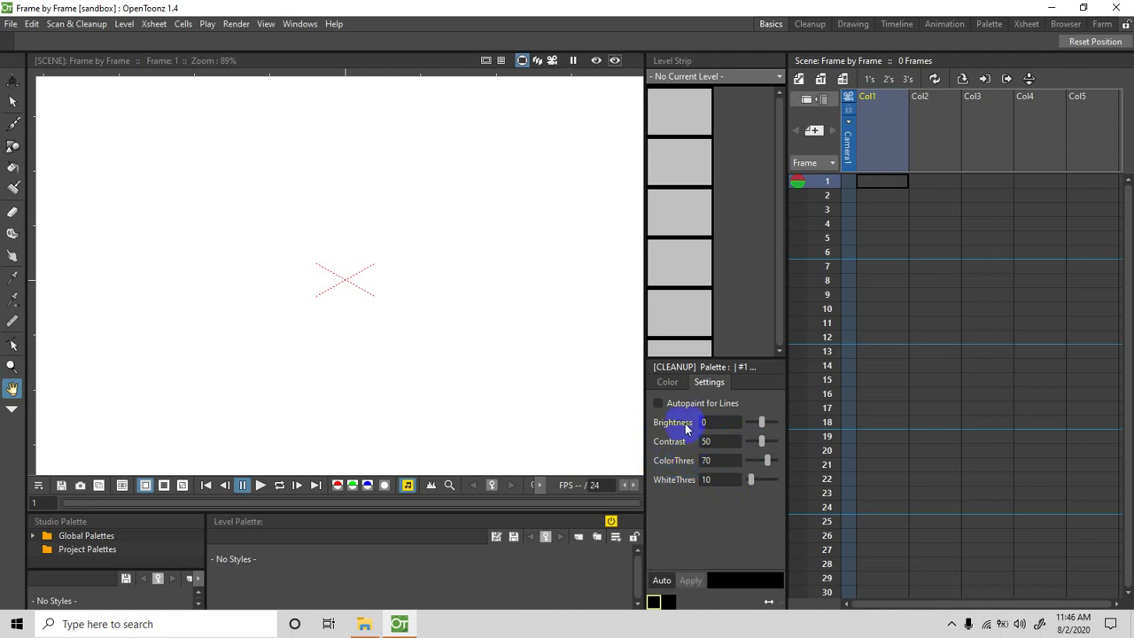
click(668, 383)
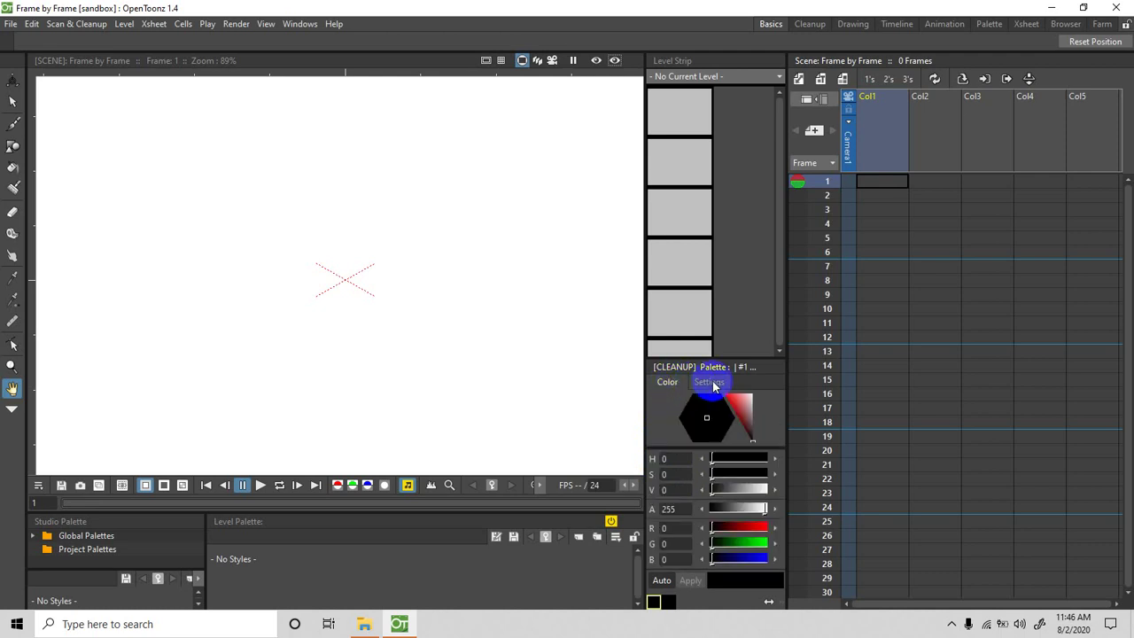
click(713, 382)
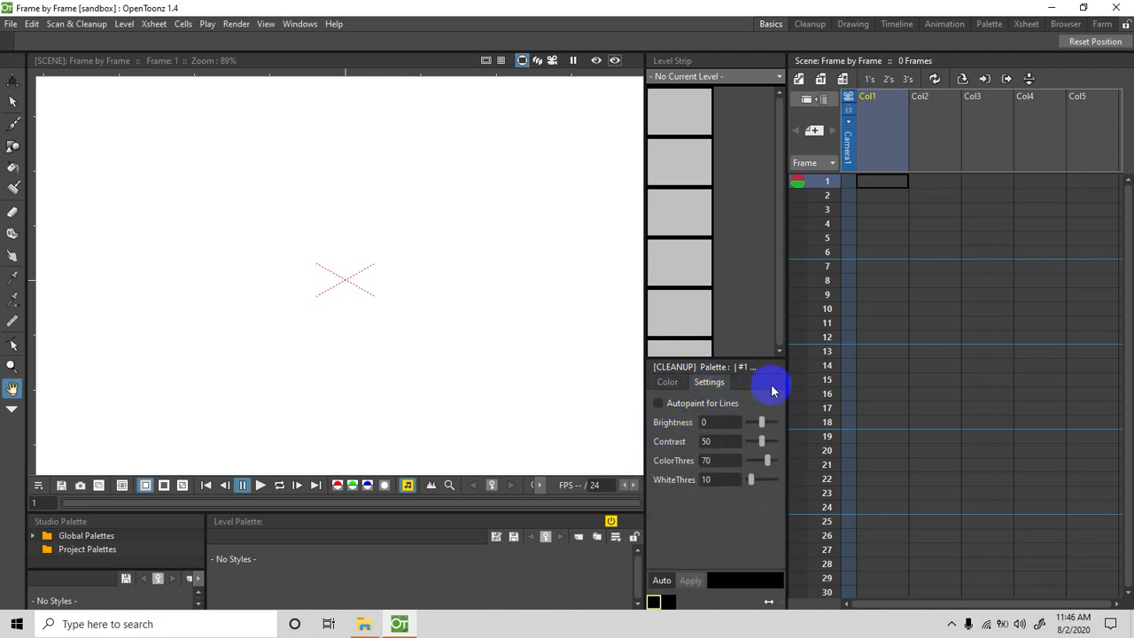
- Narrow the Xsheet and widen the scene viewer, with the palette's color controls displayed again
drag(789, 363, 848, 360)
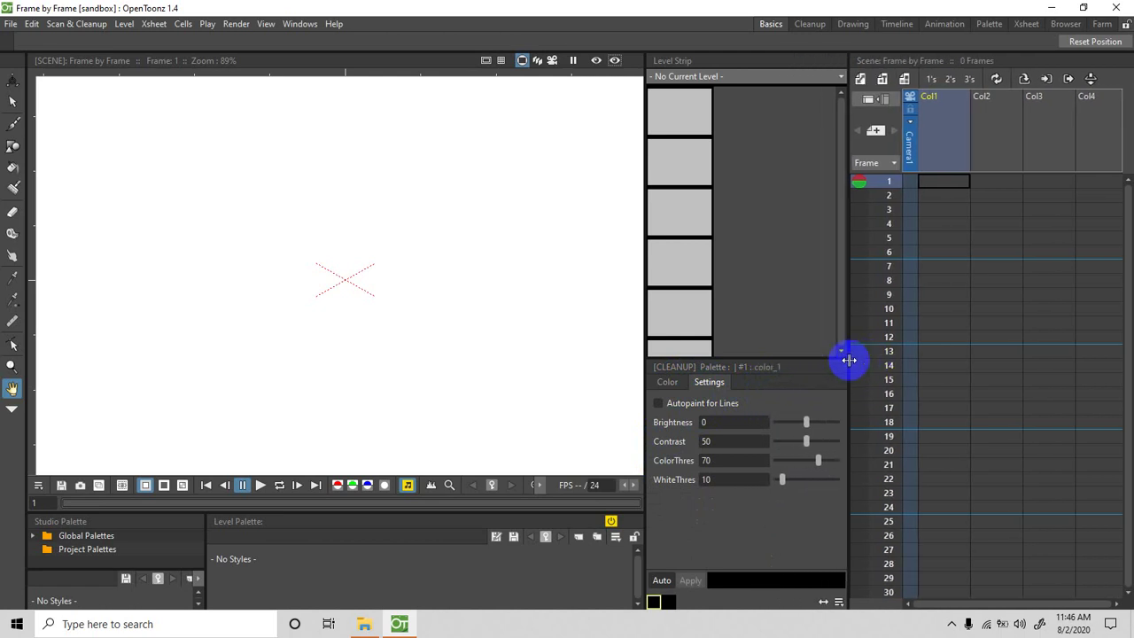
click(667, 381)
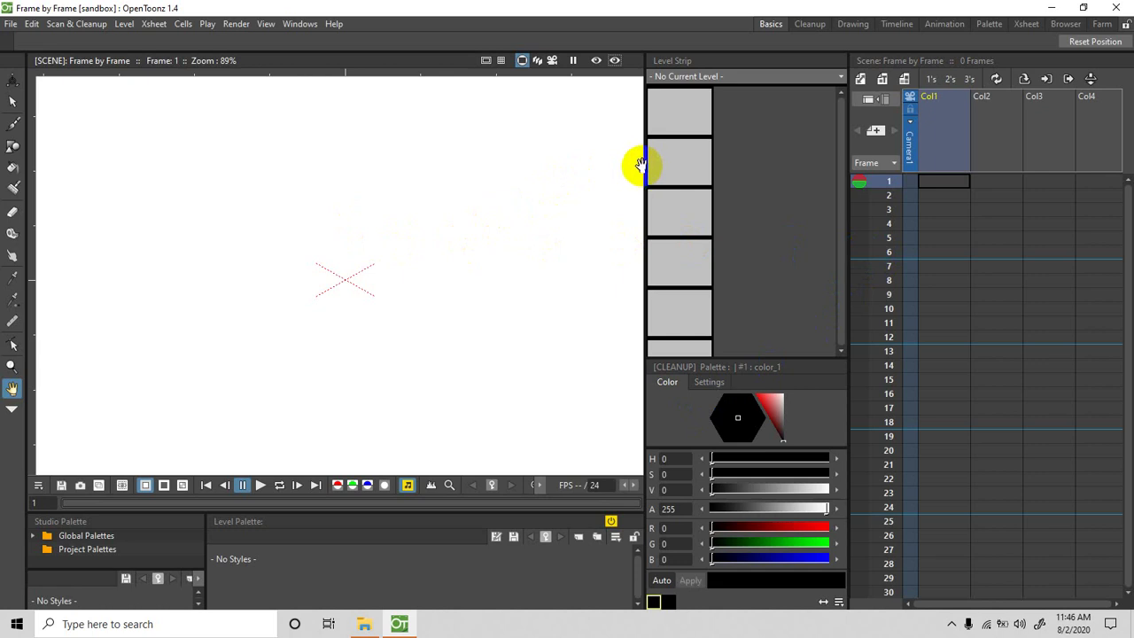
drag(643, 162, 714, 178)
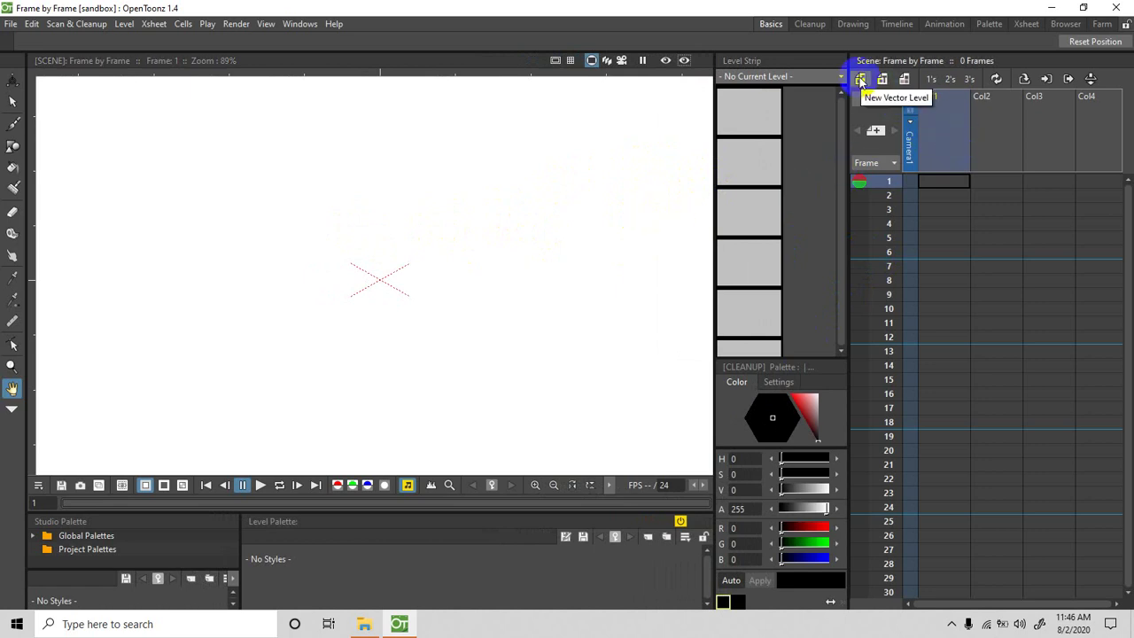
- Create a new Toonz Vector Level named "hand" in Col1
click(859, 79)
drag(647, 296, 545, 191)
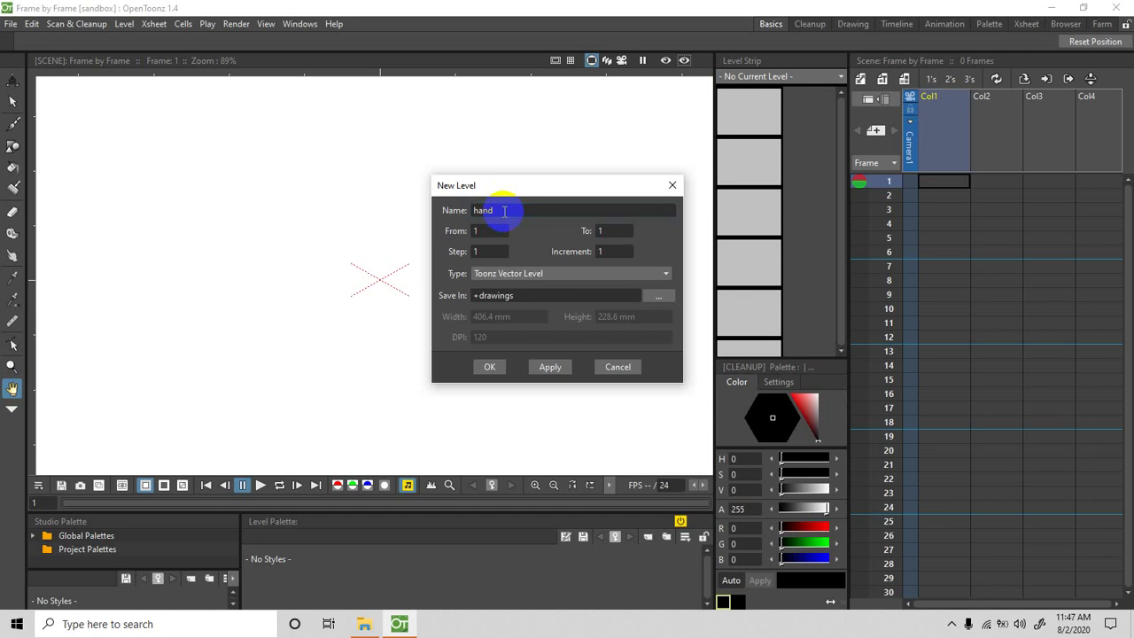
click(490, 367)
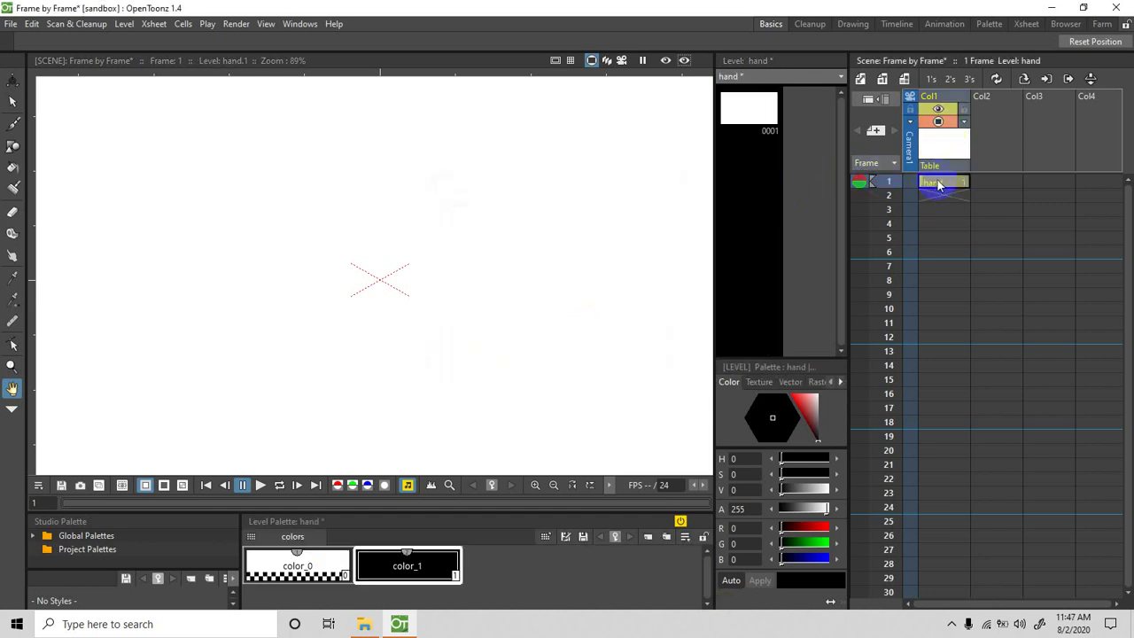
- Draw the thumb and the lower wrist edge on drawing 0001 of the hand level with the Brush tool
click(734, 132)
click(757, 130)
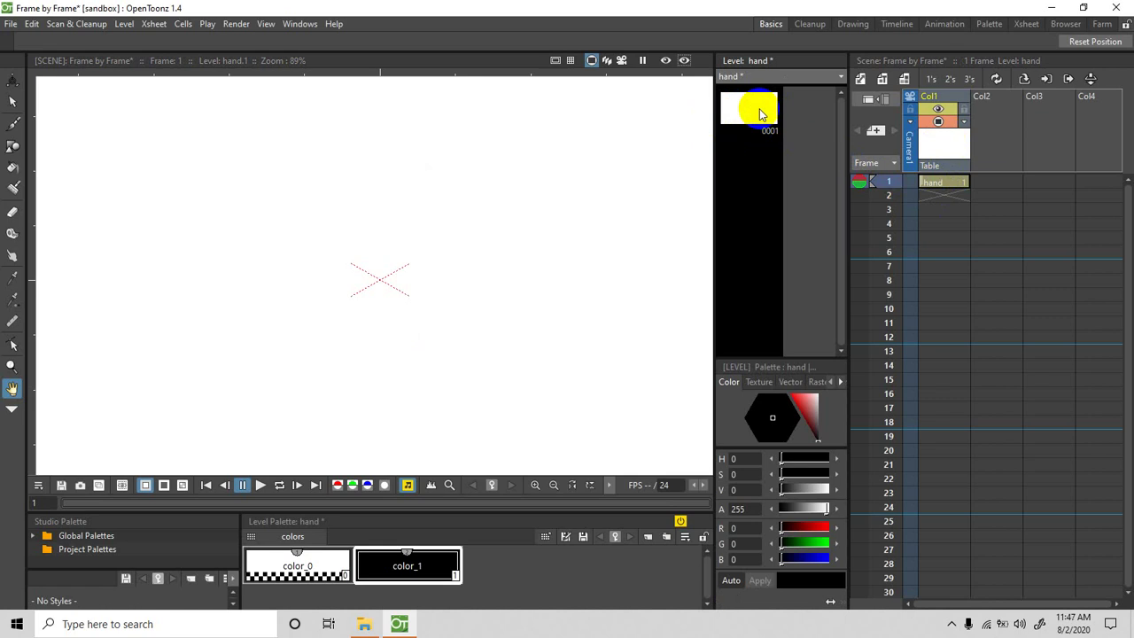
click(15, 127)
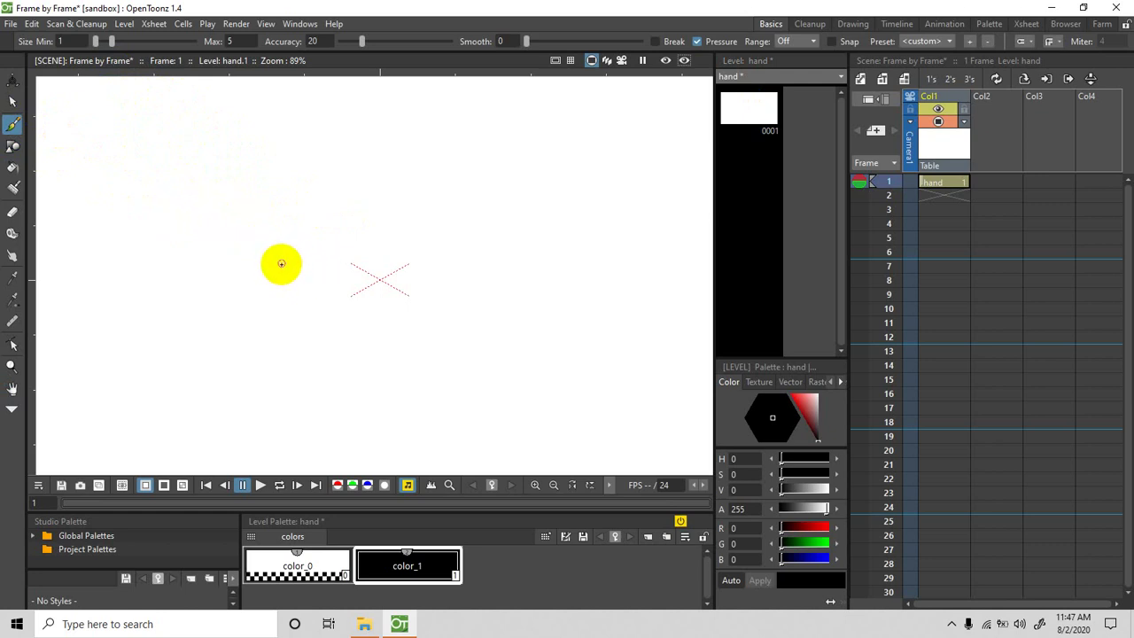
mouse_move(278, 264)
mouse_down()
mouse_move(188, 302)
mouse_move(169, 325)
mouse_move(175, 338)
mouse_move(205, 349)
mouse_move(338, 312)
mouse_up()
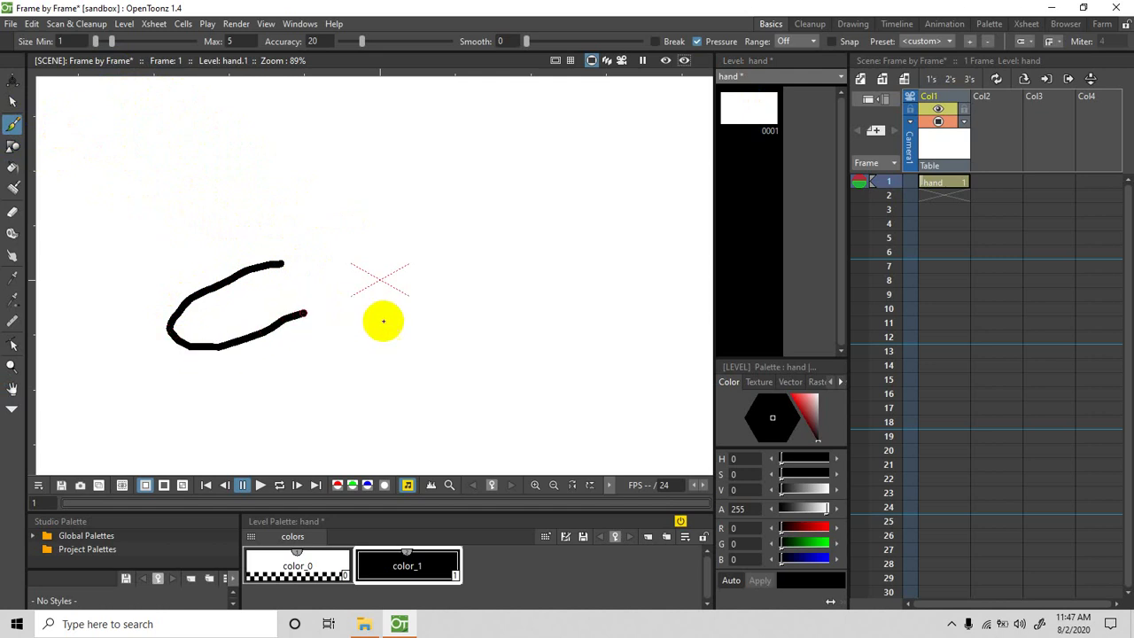
drag(455, 332, 529, 342)
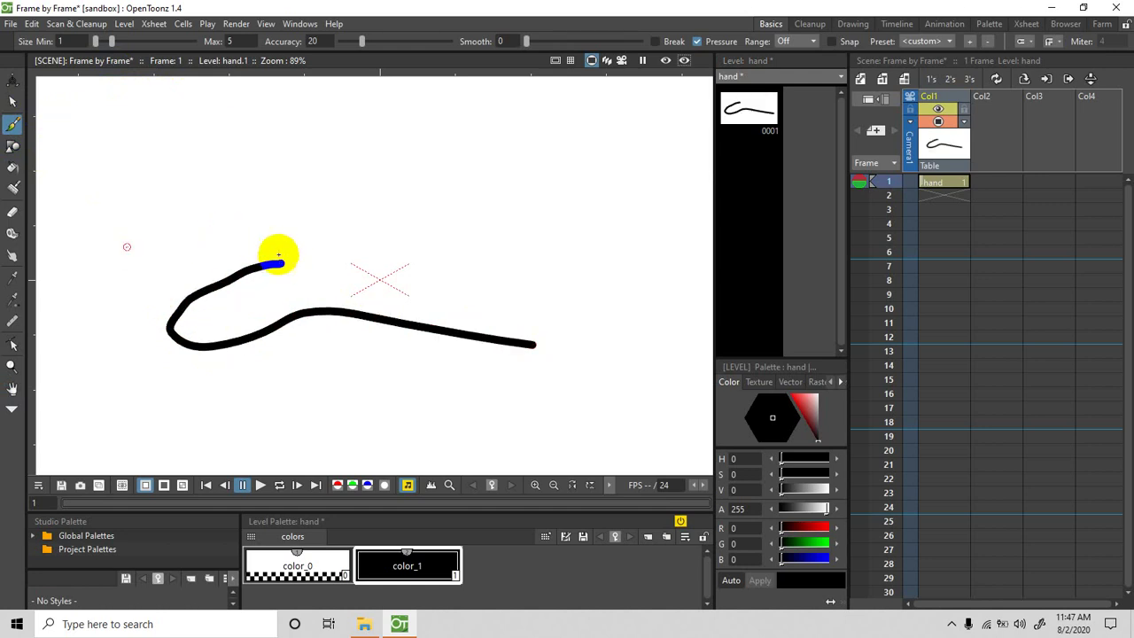
- Draw the outlines of the index and middle fingers above the thumb with the Brush tool
drag(278, 256, 280, 257)
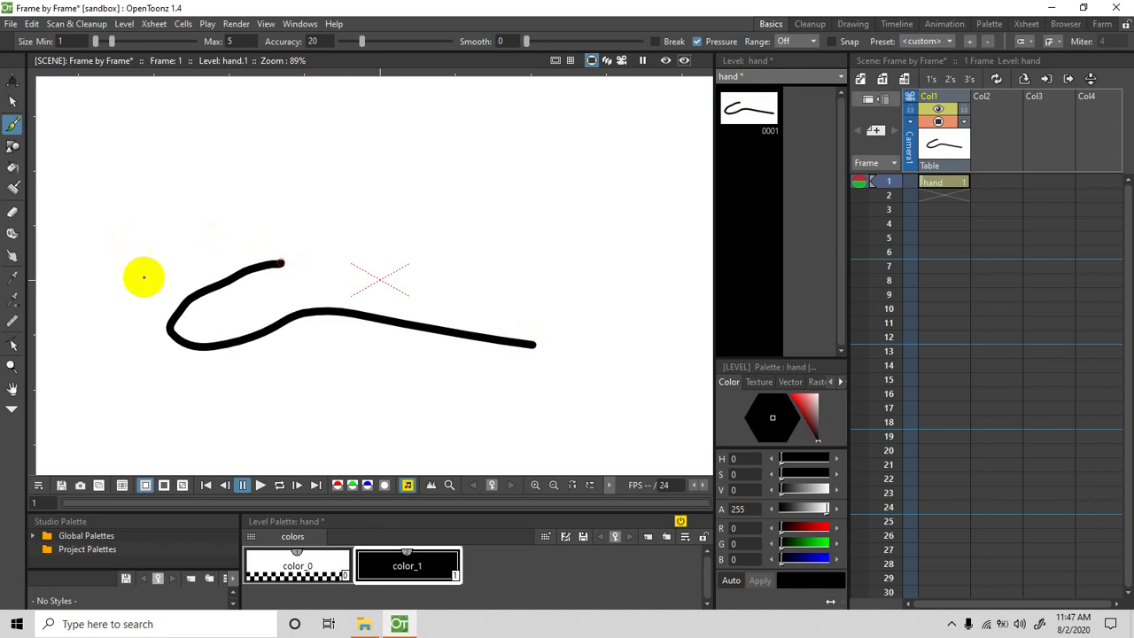
mouse_move(143, 278)
mouse_down()
mouse_move(56, 282)
mouse_move(177, 233)
mouse_up()
drag(259, 224, 261, 224)
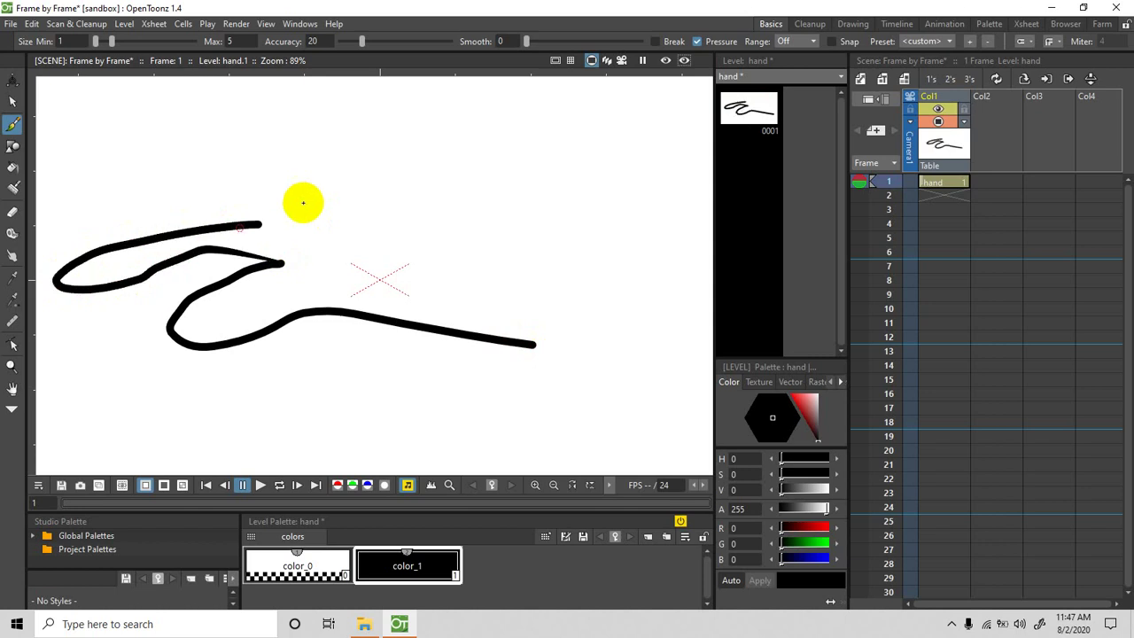
key(space)
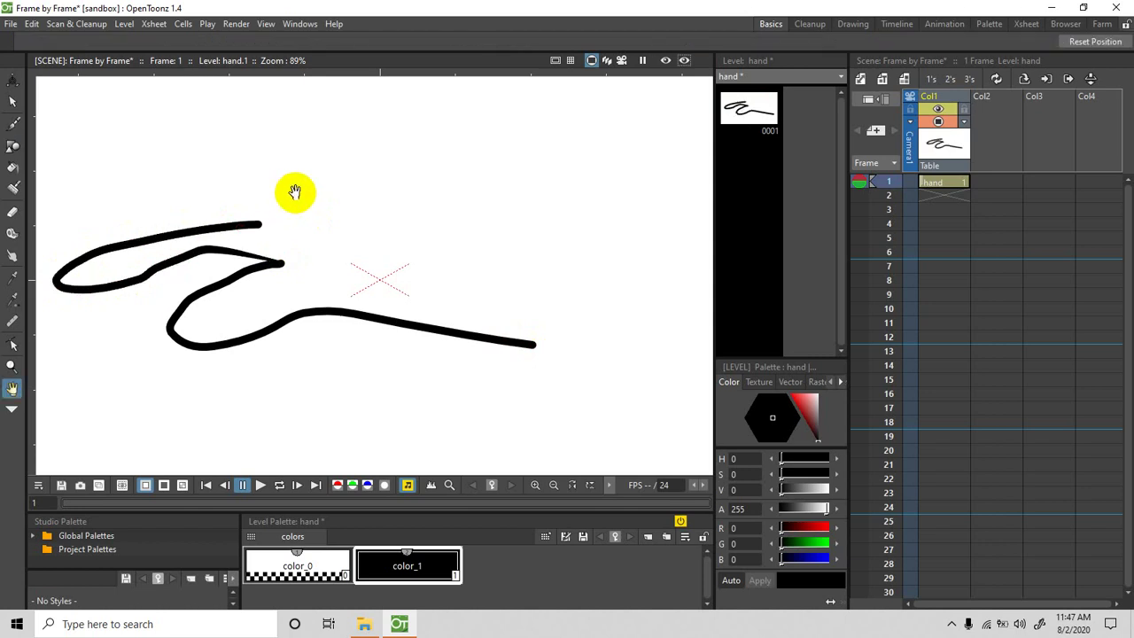
drag(331, 195, 337, 195)
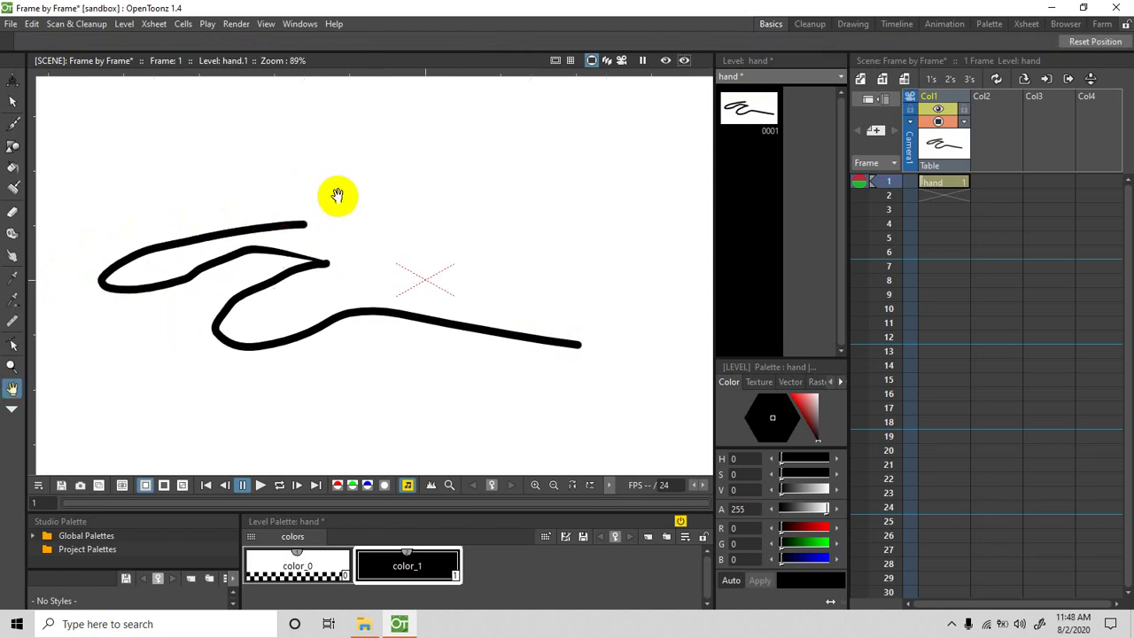
drag(215, 213, 230, 214)
click(15, 130)
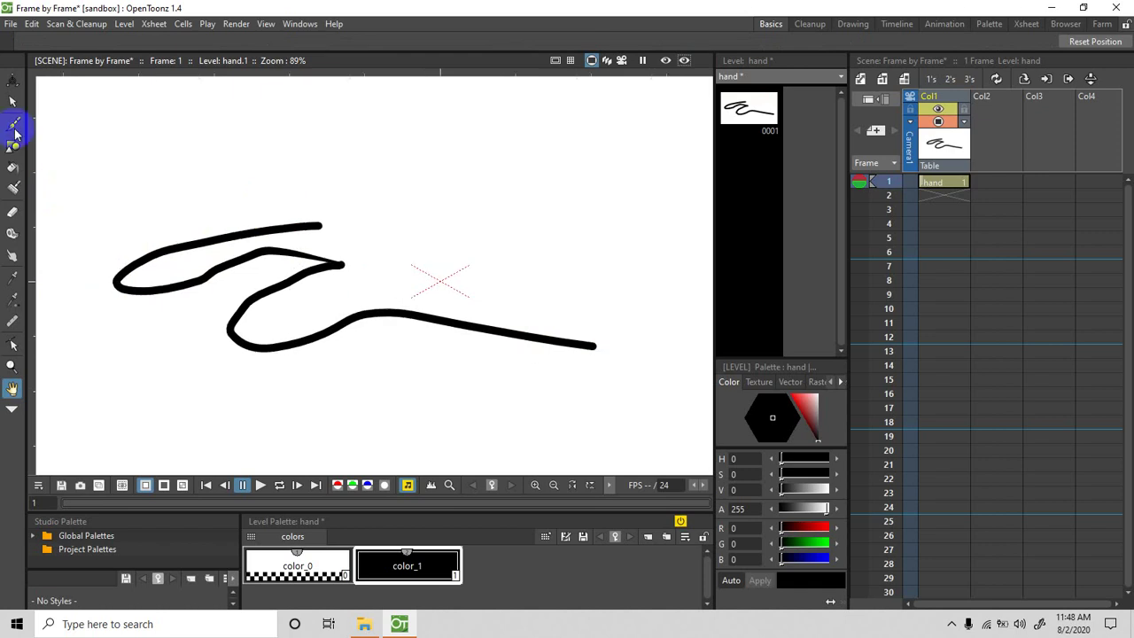
click(10, 127)
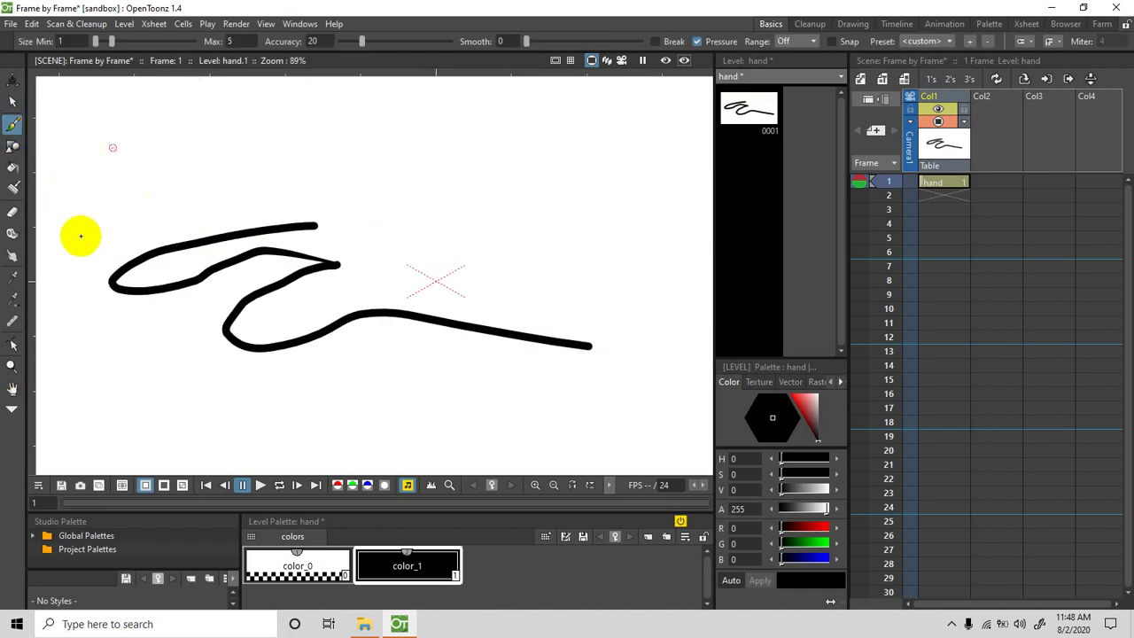
mouse_move(82, 240)
mouse_down()
mouse_move(247, 214)
mouse_move(318, 226)
mouse_move(194, 217)
mouse_move(85, 239)
mouse_move(65, 230)
mouse_move(75, 212)
mouse_move(140, 196)
mouse_move(315, 191)
mouse_up()
mouse_move(83, 168)
mouse_down()
mouse_move(222, 169)
mouse_move(316, 188)
mouse_up()
drag(316, 188, 289, 188)
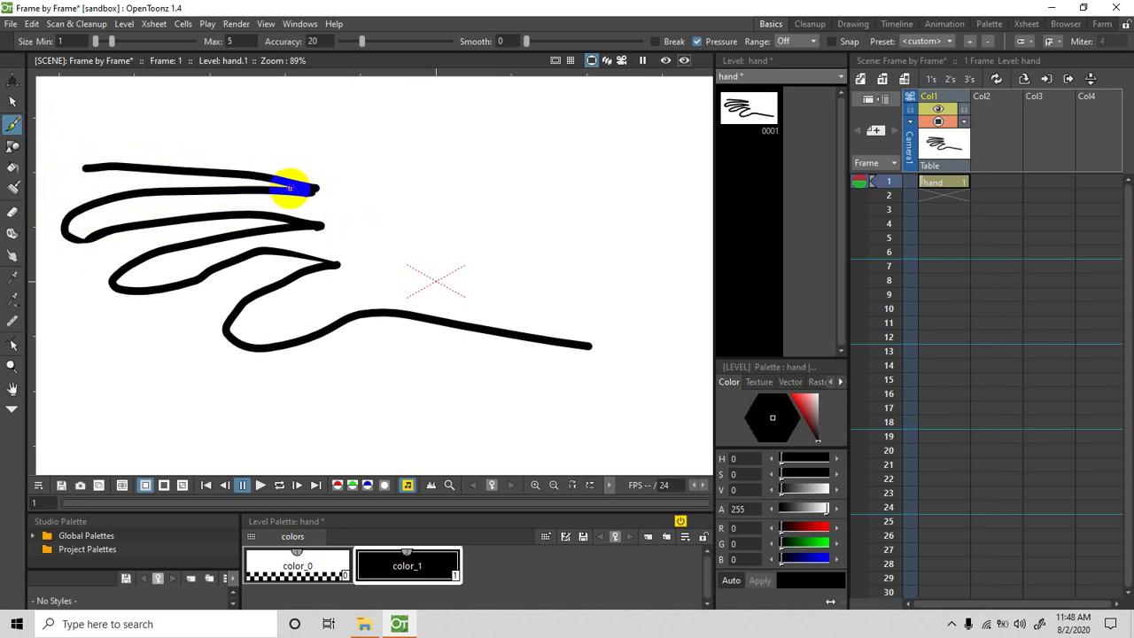
key(ctrl+z)
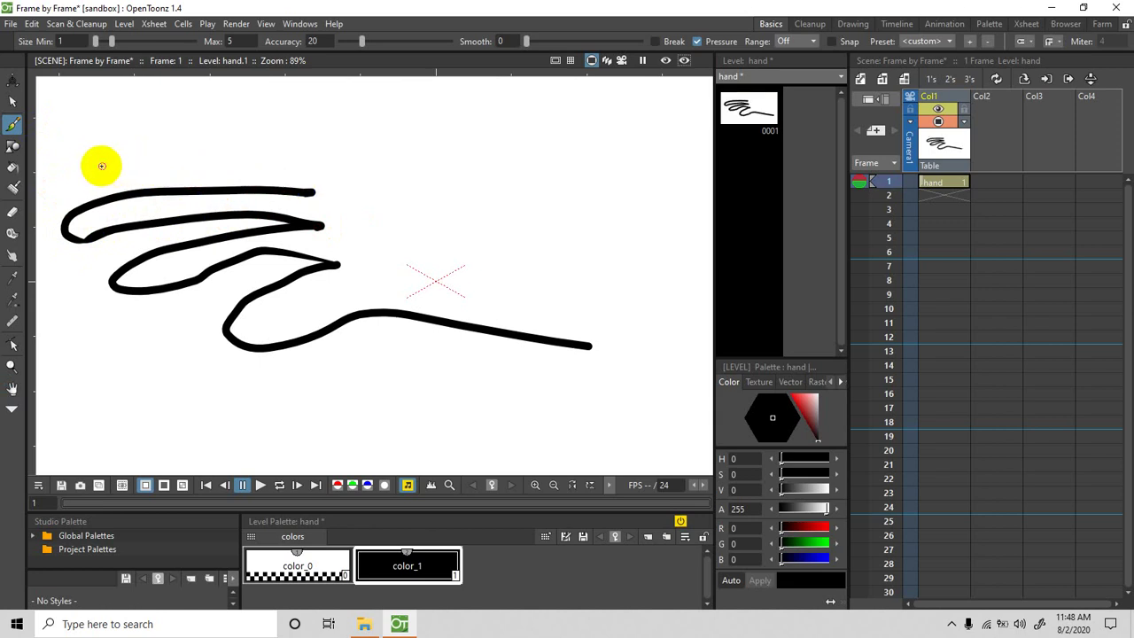
- Draw the ring and little fingers, and continue the outline along the upper palm edge to the wrist
mouse_move(101, 165)
mouse_down()
mouse_move(258, 172)
mouse_move(306, 188)
mouse_move(106, 164)
mouse_move(106, 152)
mouse_move(156, 139)
mouse_move(244, 148)
mouse_up()
mouse_move(158, 116)
mouse_down()
mouse_move(255, 146)
mouse_move(160, 114)
mouse_move(186, 106)
mouse_move(401, 130)
mouse_move(532, 213)
mouse_up()
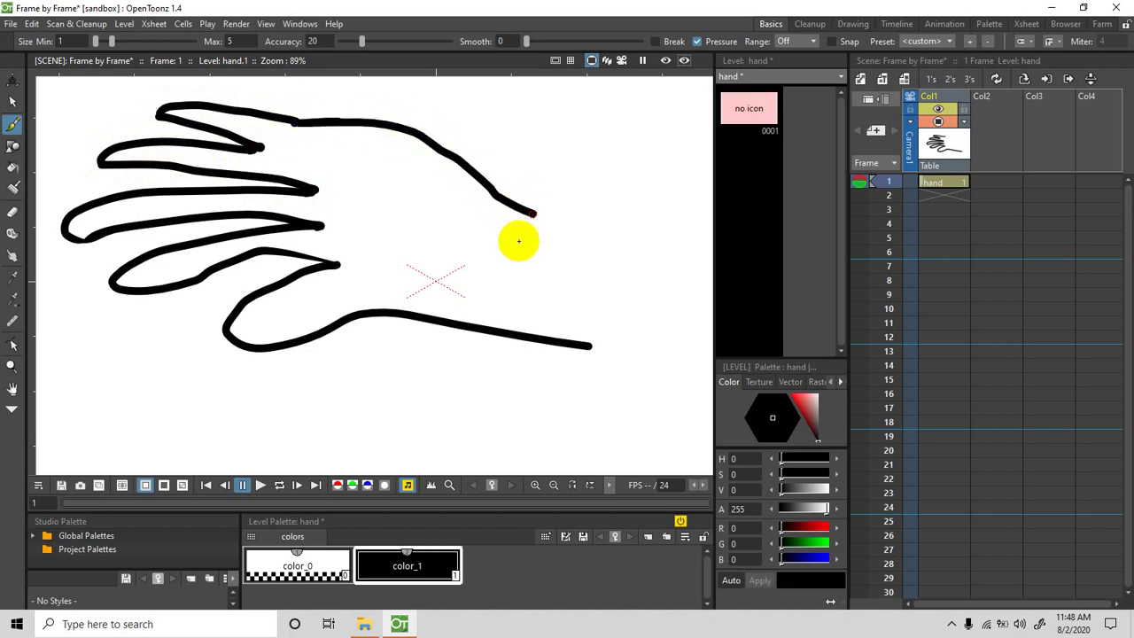
key(space)
drag(504, 254, 483, 250)
drag(499, 207, 627, 221)
key(space)
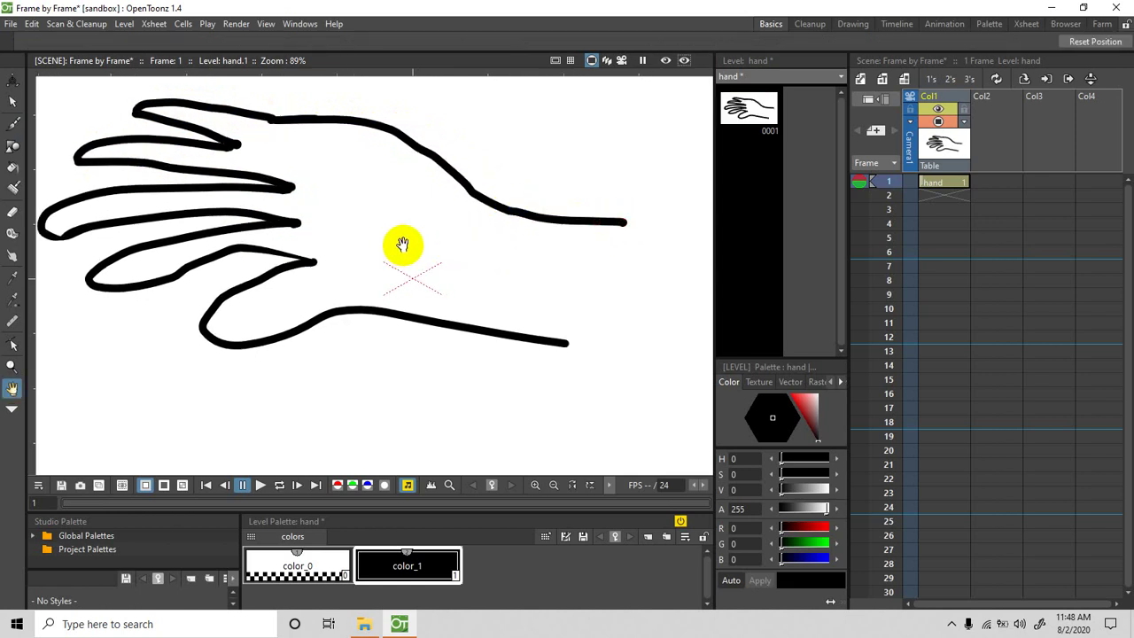
- Draw three crease lines across the palm of the hand
mouse_move(301, 257)
mouse_down()
mouse_move(369, 233)
mouse_move(457, 233)
mouse_up()
mouse_move(323, 122)
mouse_down()
mouse_move(310, 132)
mouse_move(332, 132)
mouse_move(345, 169)
mouse_move(317, 211)
mouse_move(439, 175)
mouse_up()
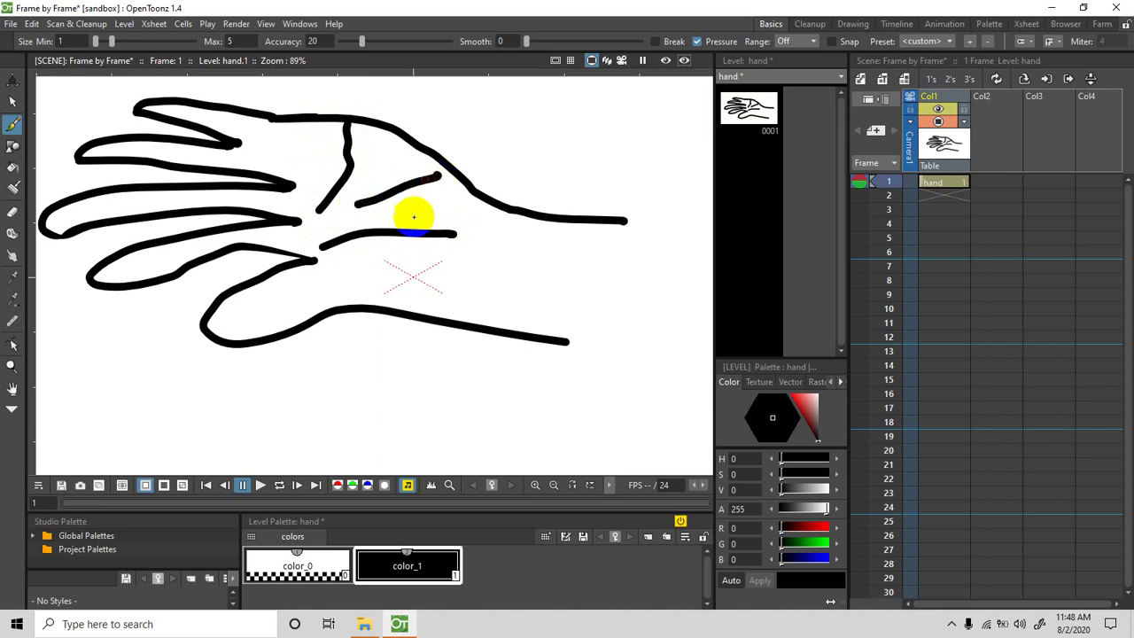
key(space)
mouse_move(478, 268)
mouse_down()
mouse_move(539, 266)
mouse_move(528, 264)
mouse_up()
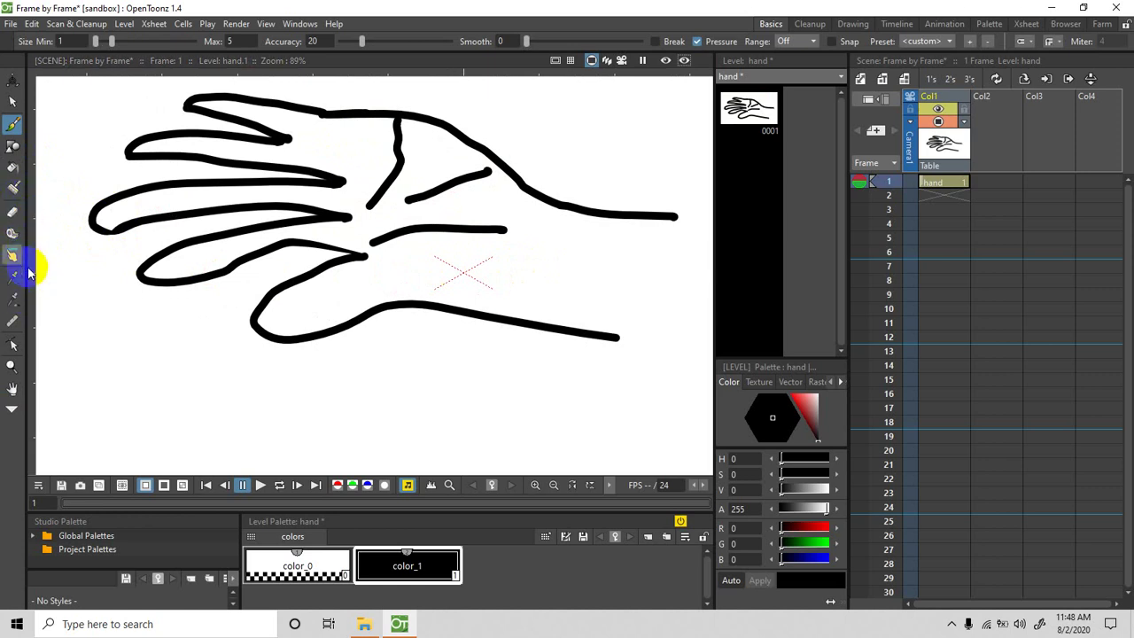
- Join the open end of the index finger stroke to the base of the middle finger with the Control Point Editor
click(13, 345)
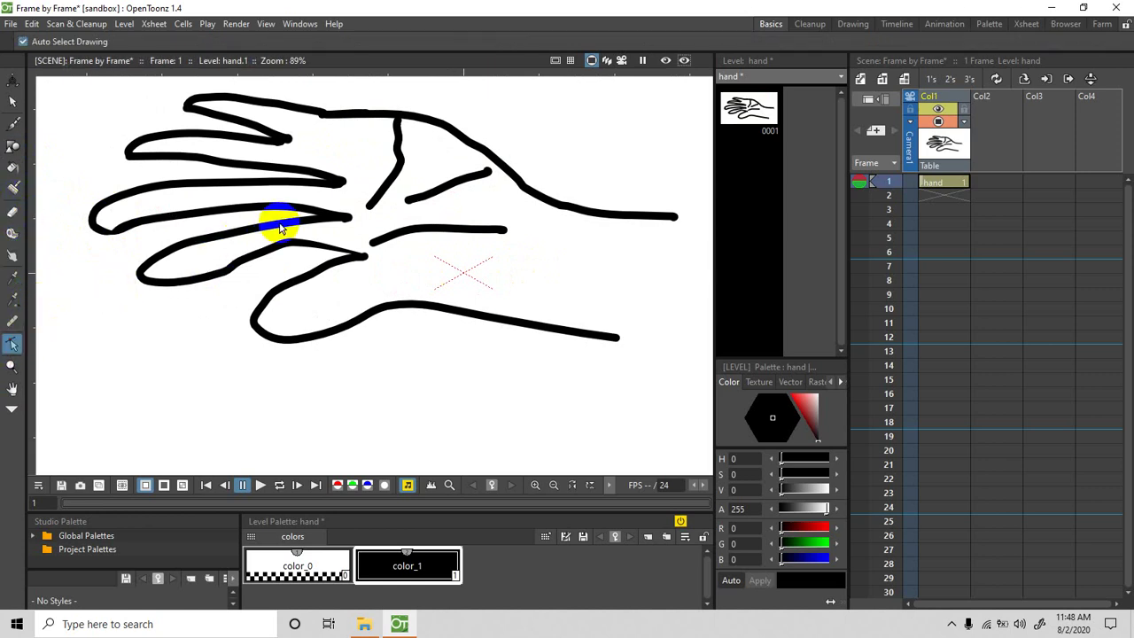
click(308, 229)
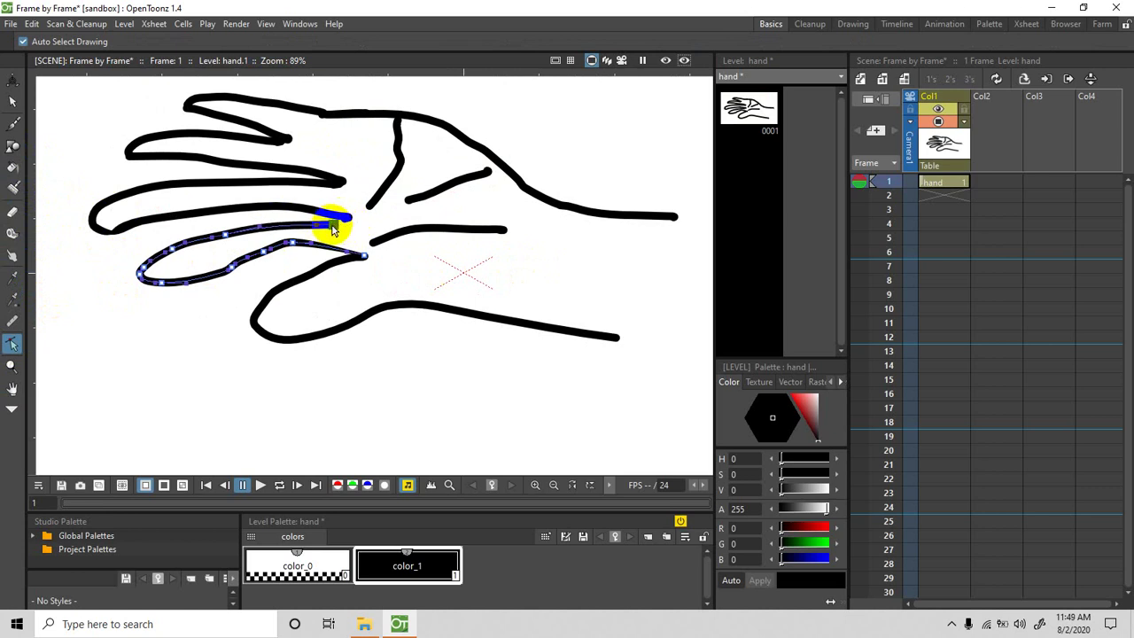
click(344, 222)
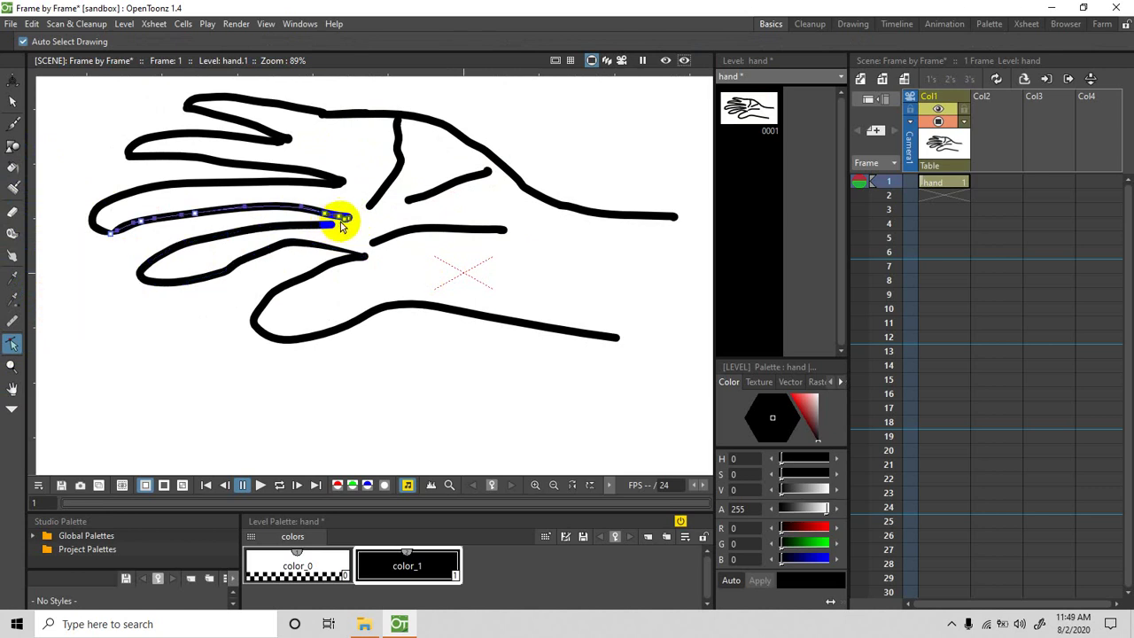
click(330, 228)
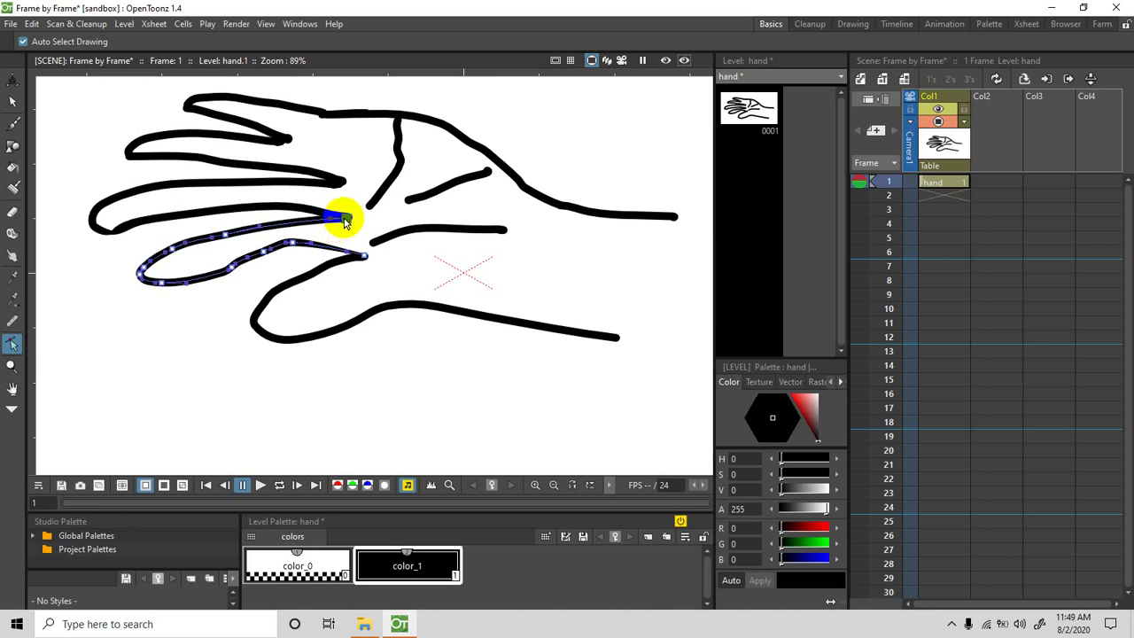
- Move the end point of the ring finger stroke onto the base of the little finger with the Control Point Editor
key(space)
drag(361, 218, 380, 233)
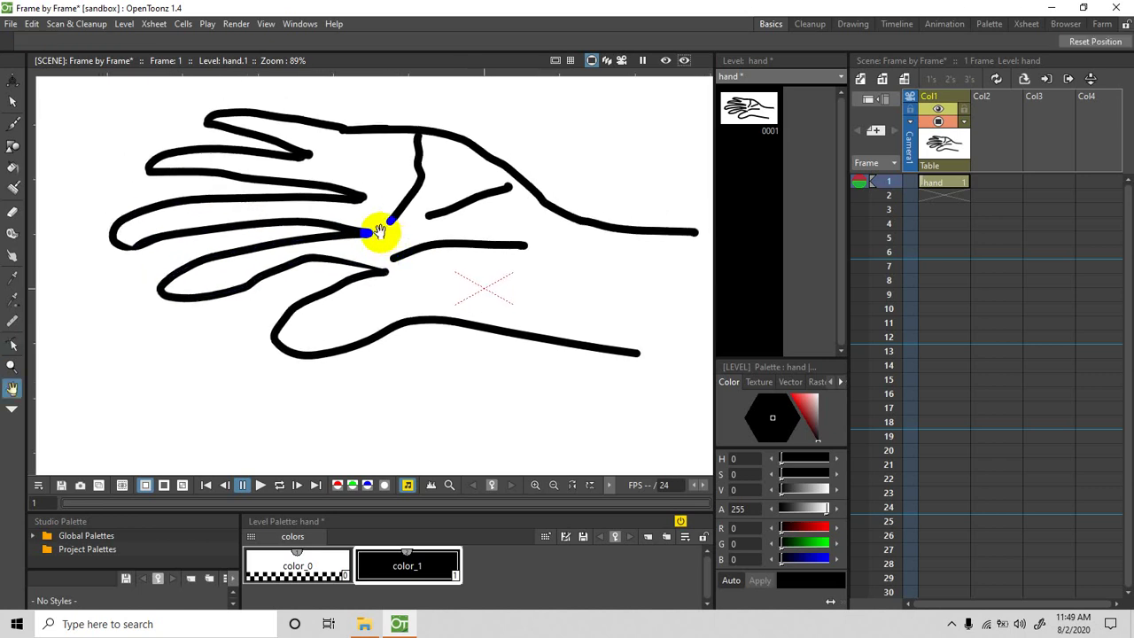
key(space)
mouse_move(319, 169)
mouse_down()
mouse_move(356, 179)
mouse_move(341, 222)
mouse_up()
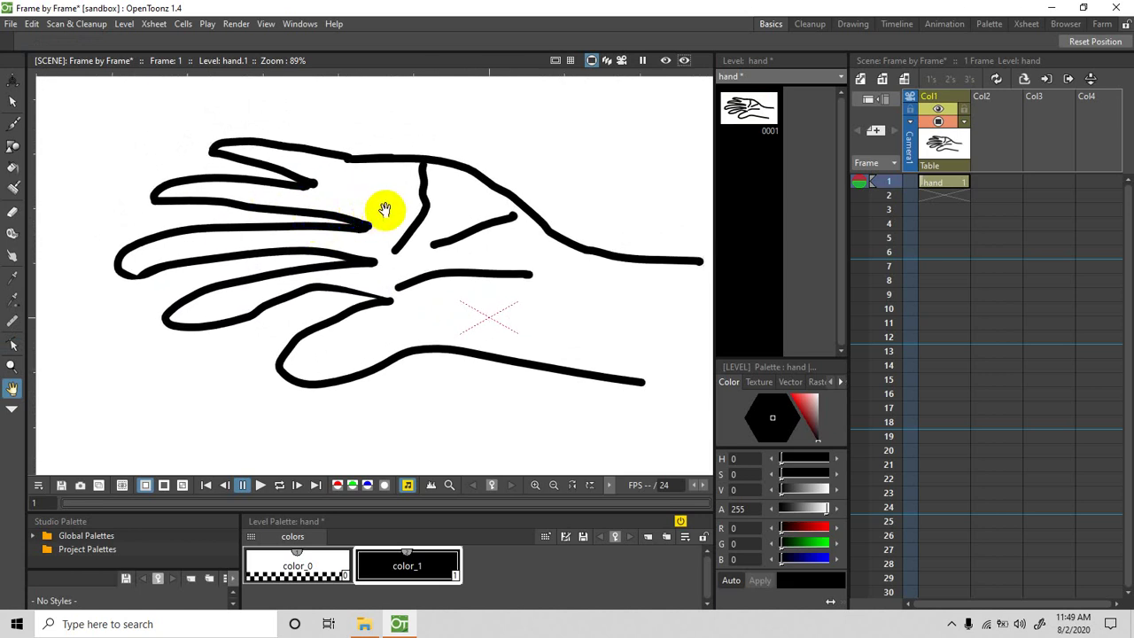
key(shift+space)
drag(309, 182, 316, 209)
key(space)
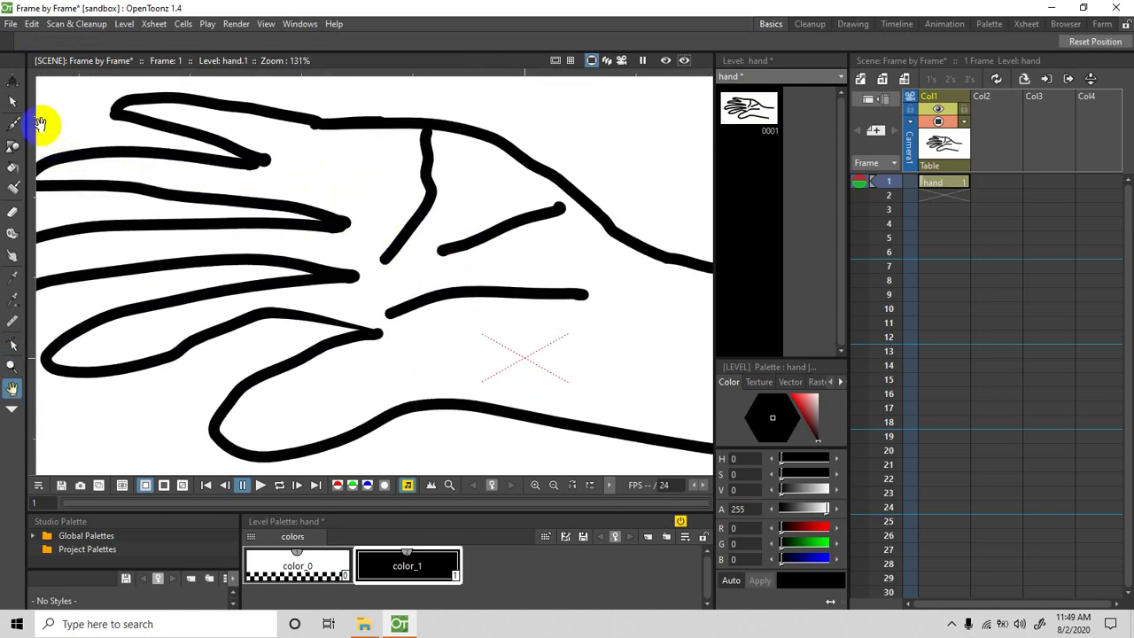
click(13, 344)
click(250, 163)
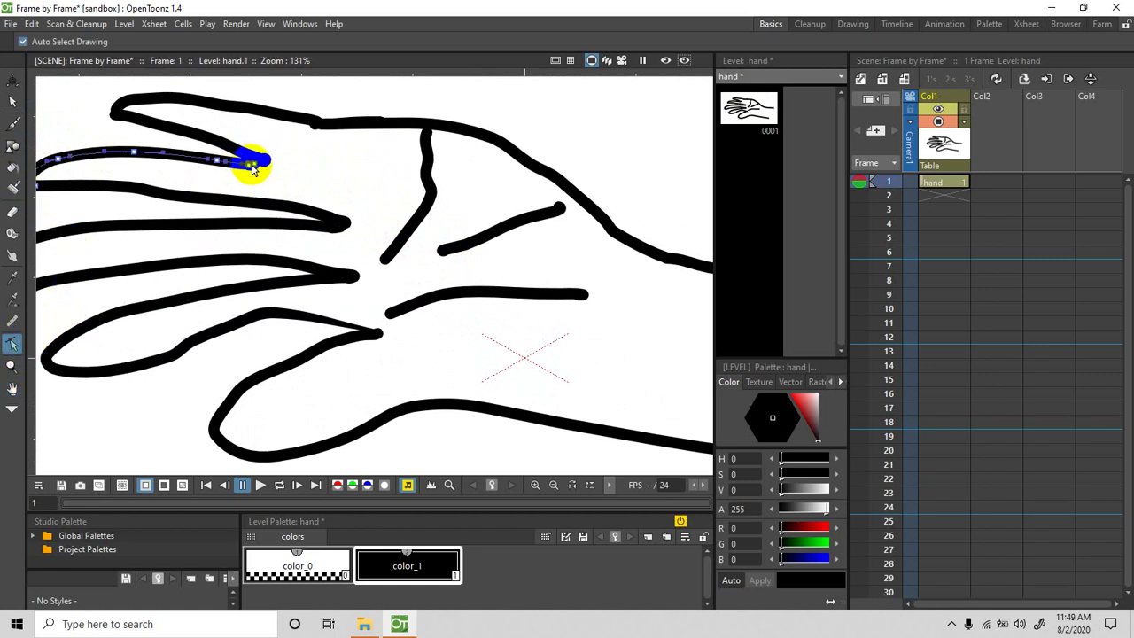
drag(257, 164, 264, 161)
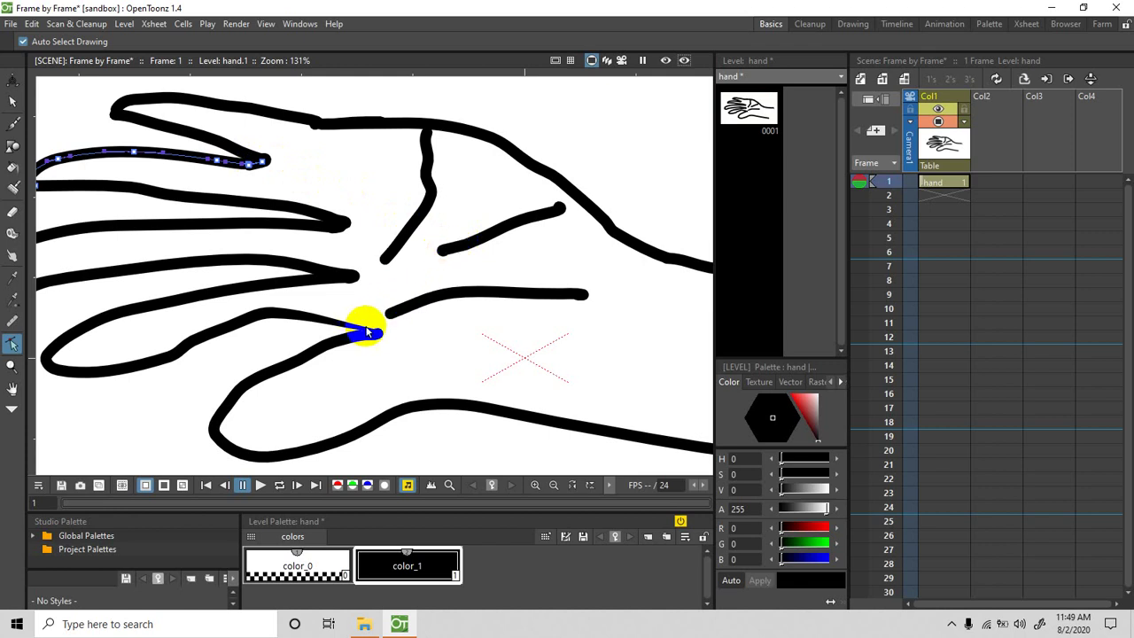
- Go to the empty second drawing of the hand level and activate the onion skin of drawing 0001
key(space)
mouse_move(519, 278)
mouse_down()
mouse_move(446, 245)
mouse_move(430, 253)
mouse_move(550, 286)
mouse_move(488, 293)
mouse_move(504, 286)
mouse_move(494, 274)
mouse_up()
key(shift+space)
key(space)
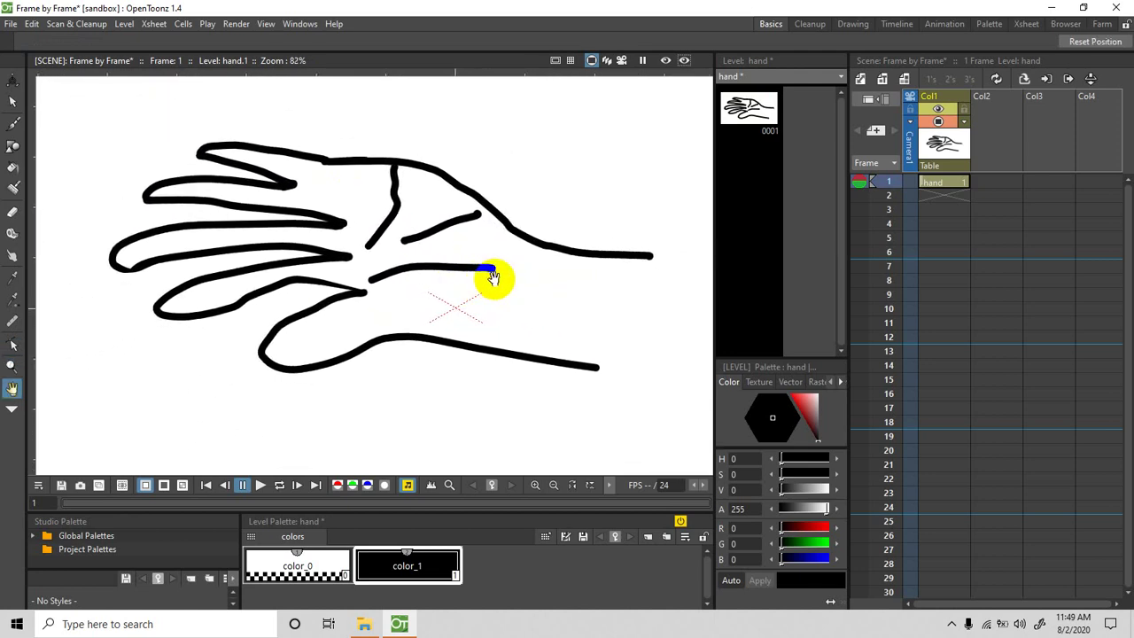
click(744, 146)
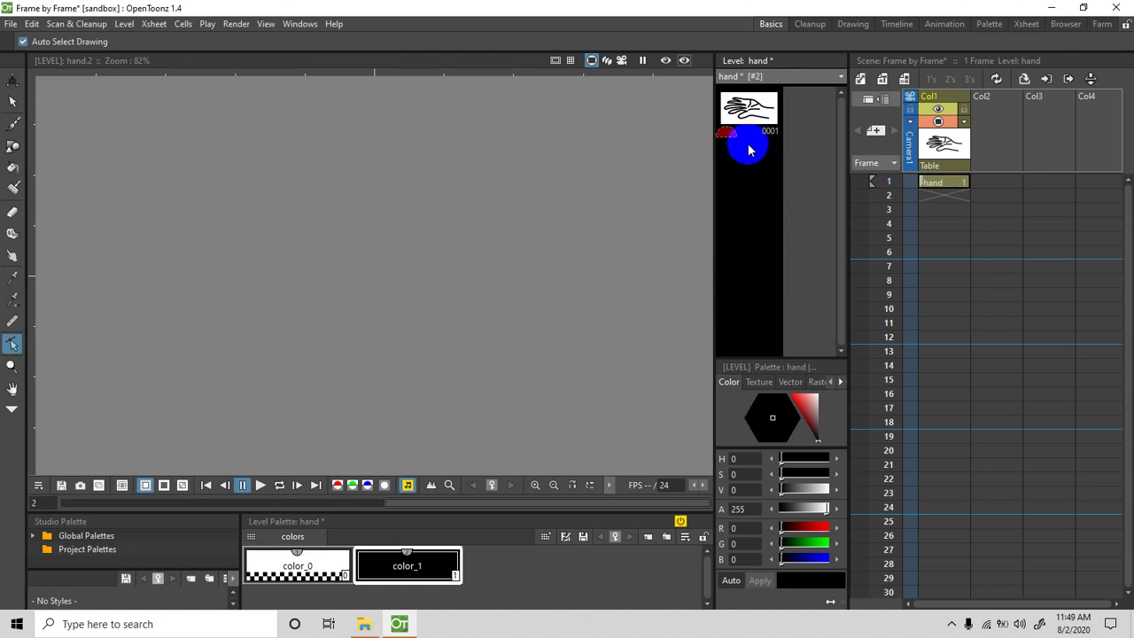
right_click(860, 196)
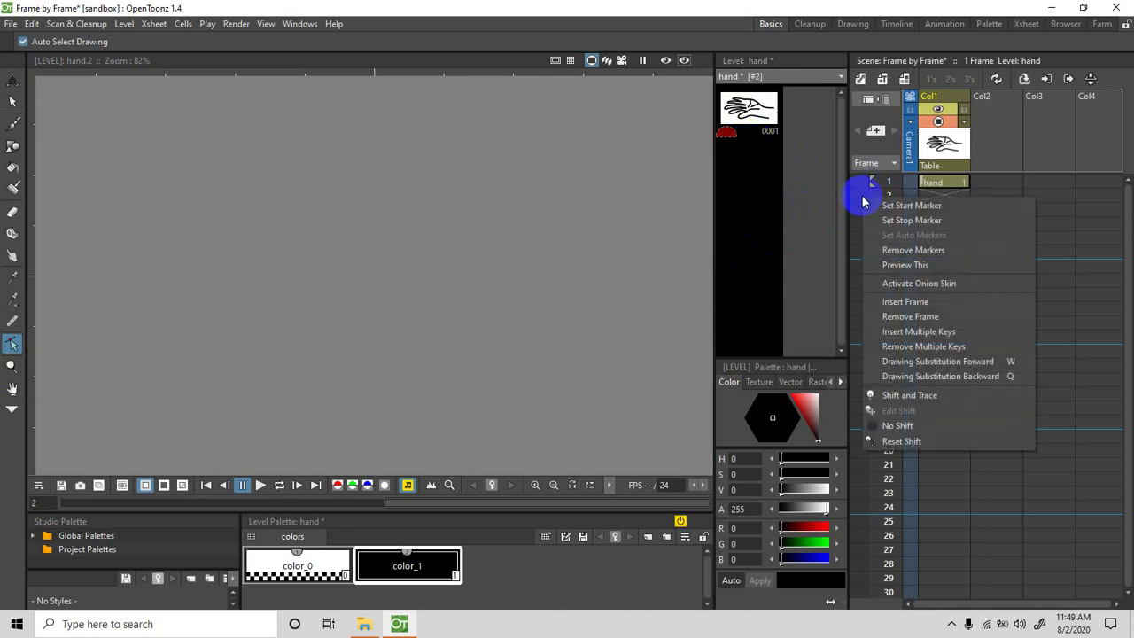
click(895, 283)
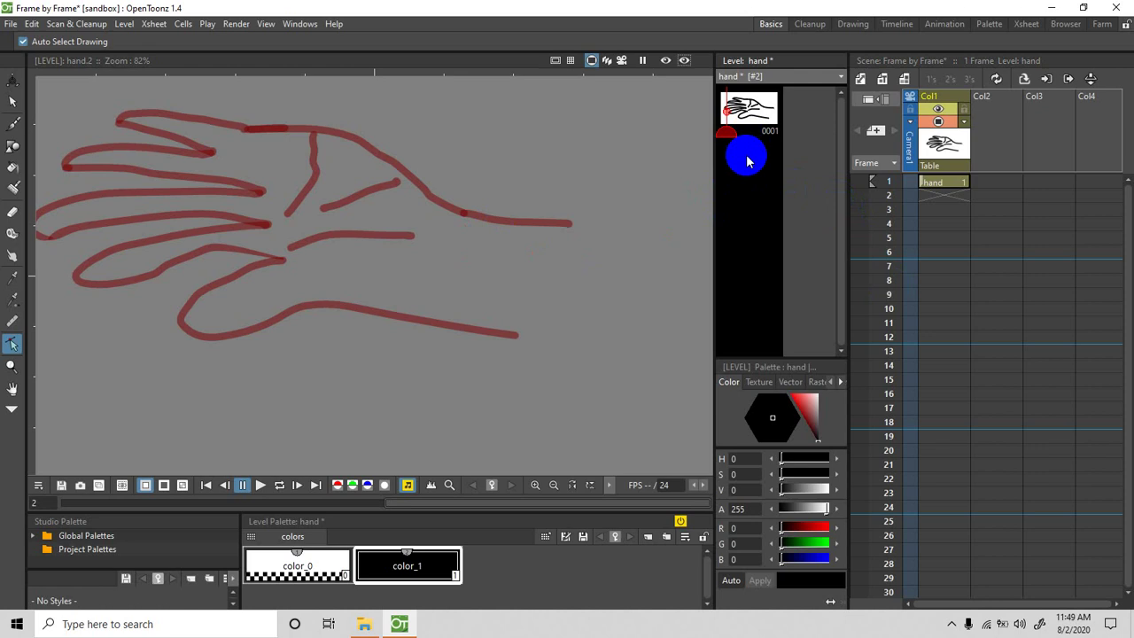
- Draw the bent thumb and lower wrist edge on drawing 0002 with the Brush tool, using the onion skin as reference
key(space)
drag(282, 237, 328, 259)
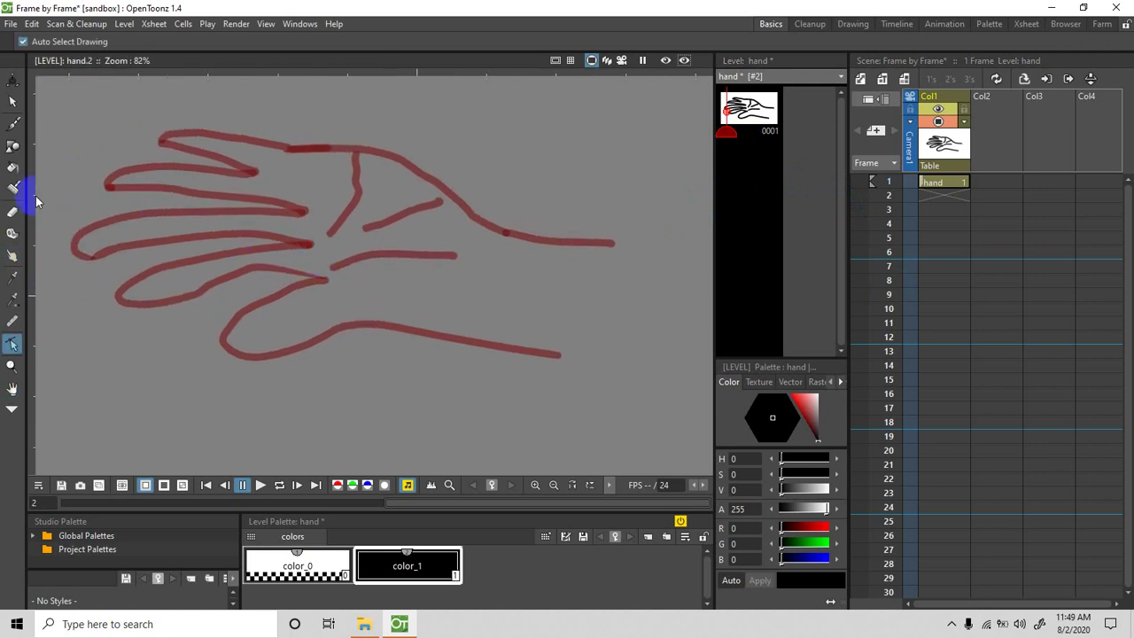
click(12, 126)
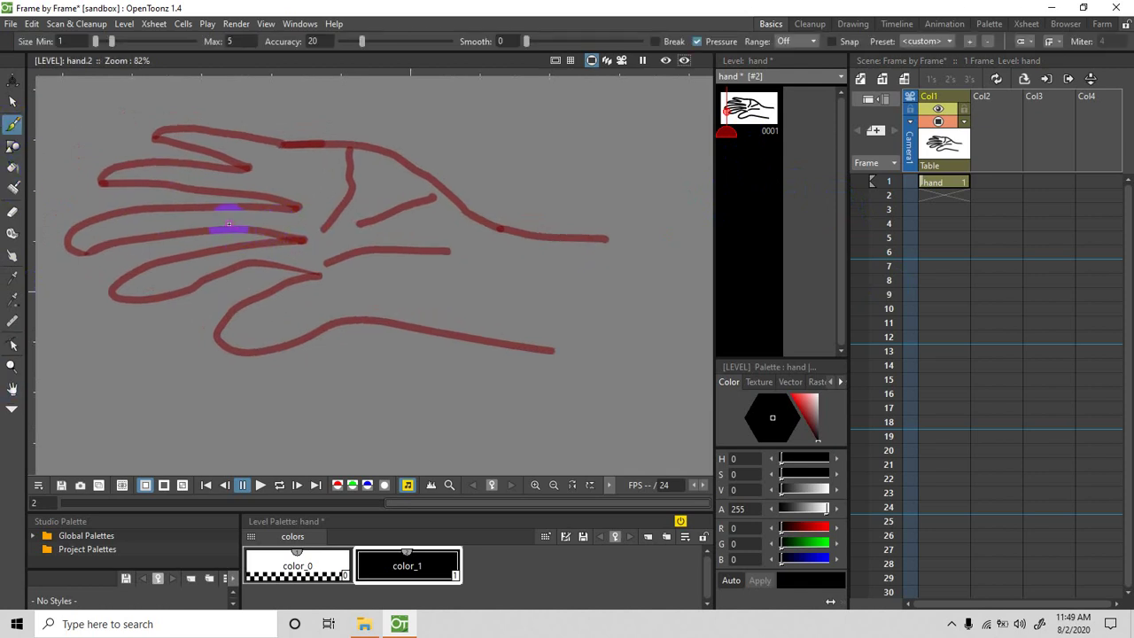
click(209, 214)
click(205, 211)
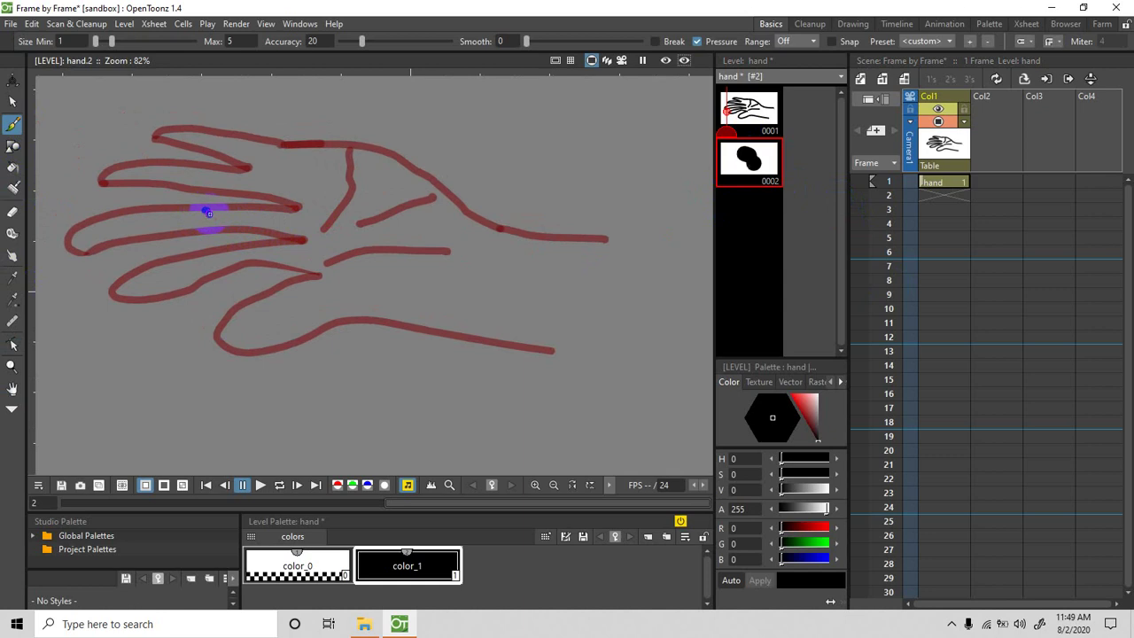
mouse_move(209, 214)
mouse_down()
mouse_move(250, 261)
mouse_move(323, 279)
mouse_up()
mouse_move(196, 206)
mouse_down()
mouse_move(160, 233)
mouse_move(168, 247)
mouse_move(266, 344)
mouse_move(413, 329)
mouse_move(555, 350)
mouse_up()
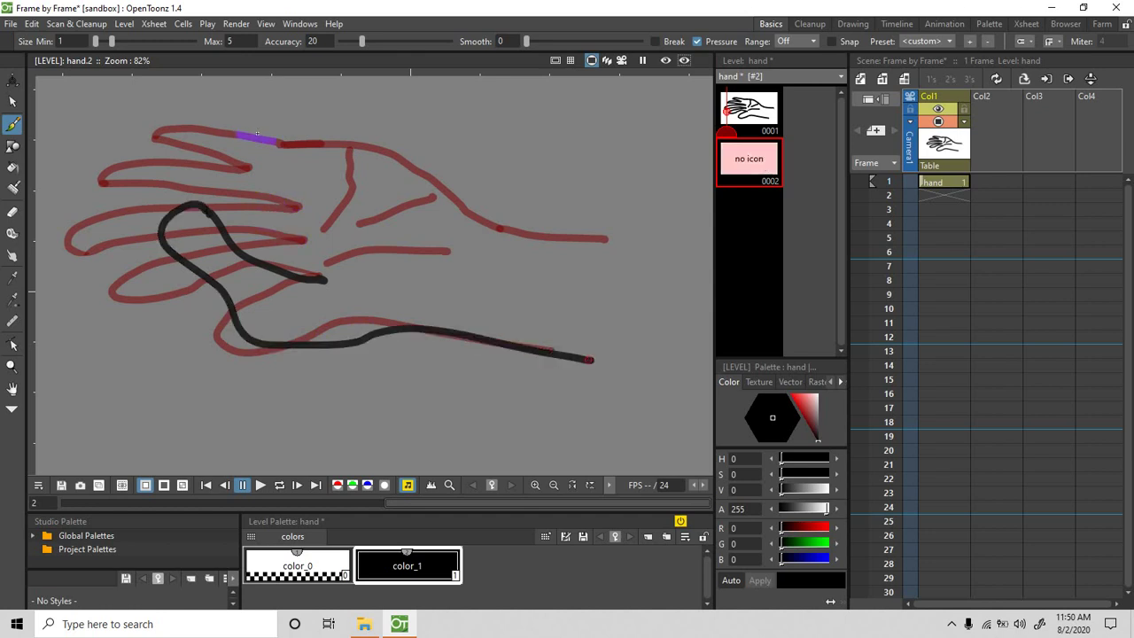
- Draw the curled index finger above the thumb on drawing 0002 with the Brush tool, following the onion skin
key(space)
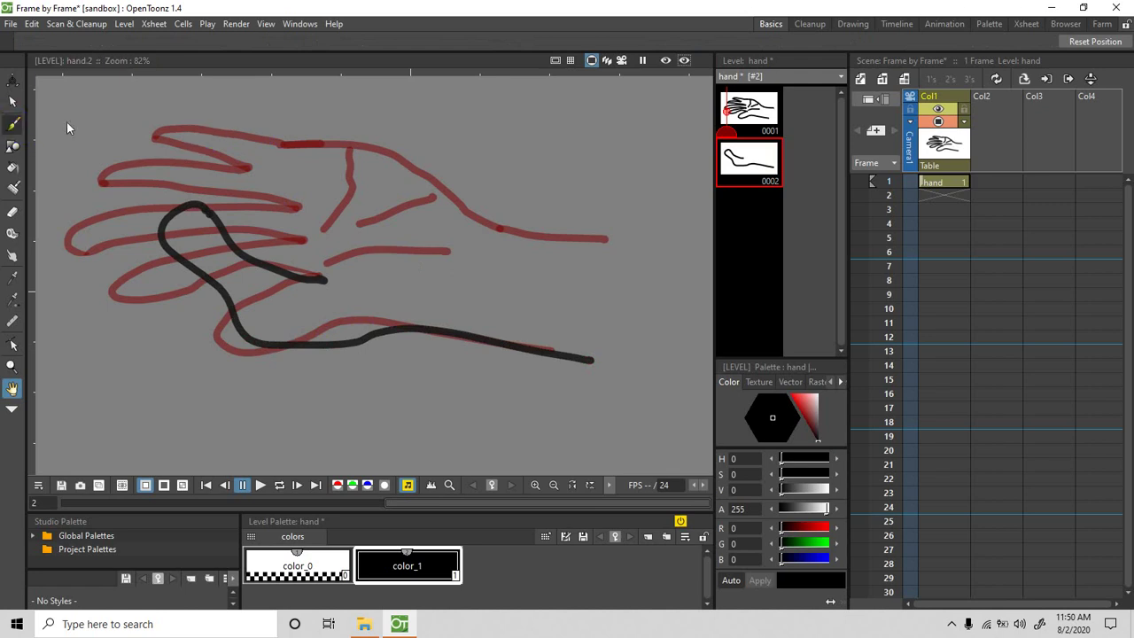
key(b)
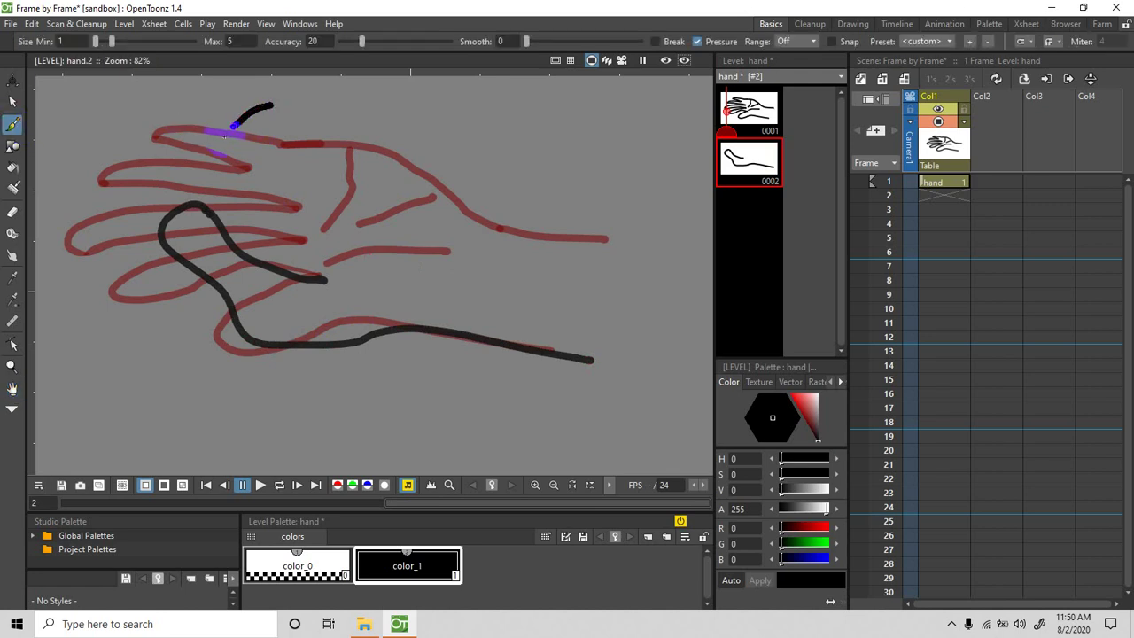
drag(224, 134, 203, 181)
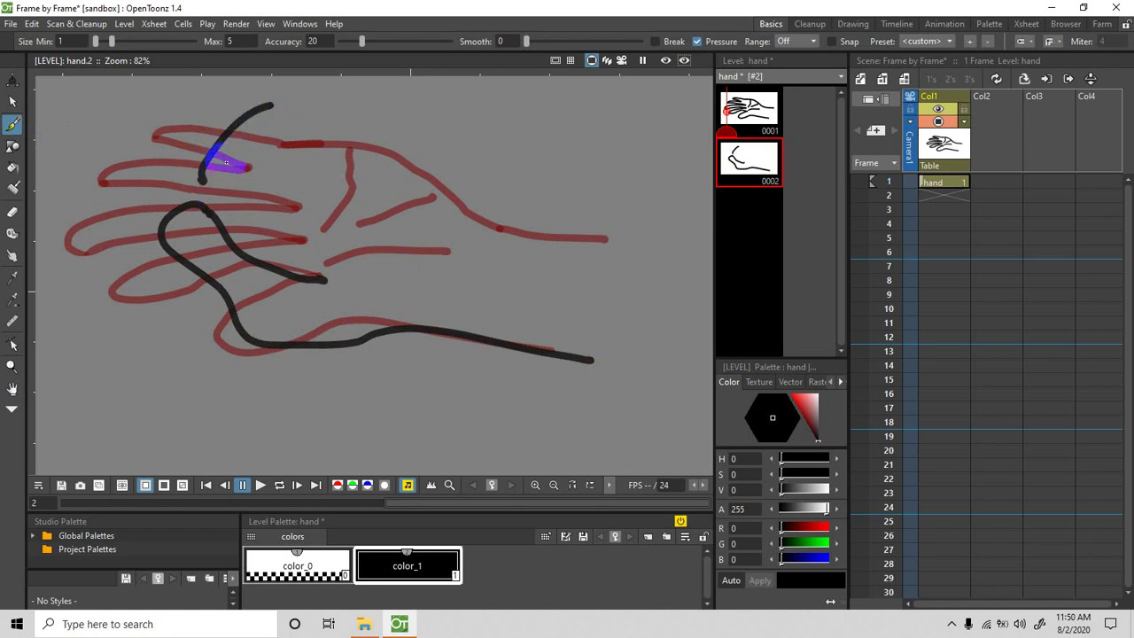
key(ctrl+z)
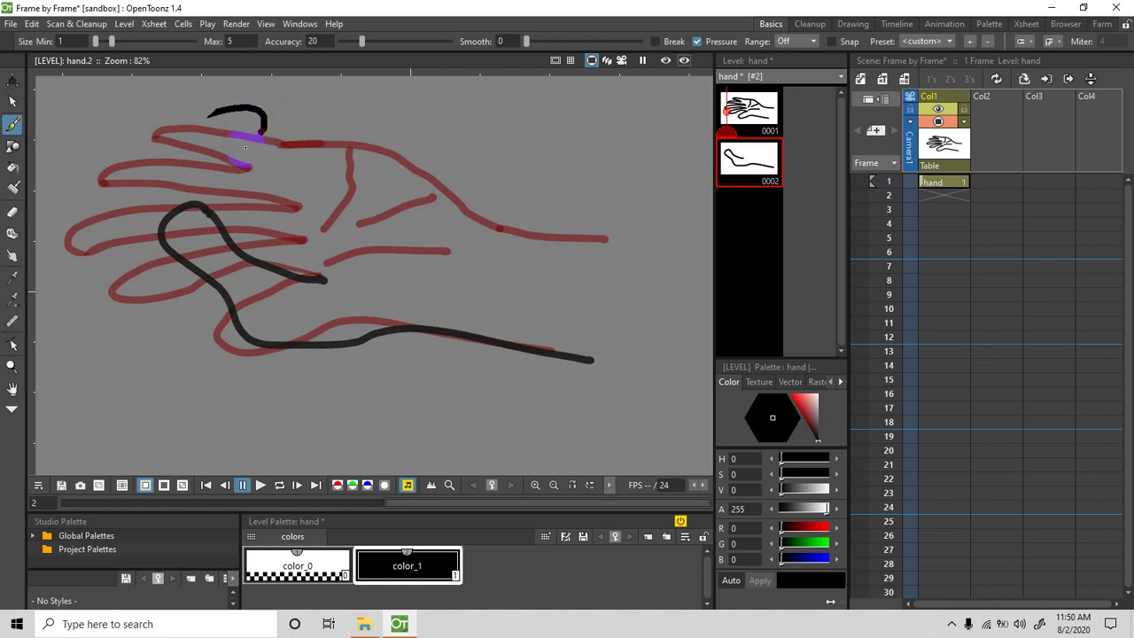
mouse_move(246, 146)
mouse_down()
mouse_move(238, 168)
mouse_move(257, 206)
mouse_move(320, 266)
mouse_move(315, 278)
mouse_up()
mouse_move(208, 130)
mouse_down()
mouse_move(221, 128)
mouse_move(215, 116)
mouse_move(182, 155)
mouse_move(188, 181)
mouse_move(204, 188)
mouse_up()
- Draw the curled middle finger behind the index finger on drawing 0002
key(space)
drag(280, 188, 302, 214)
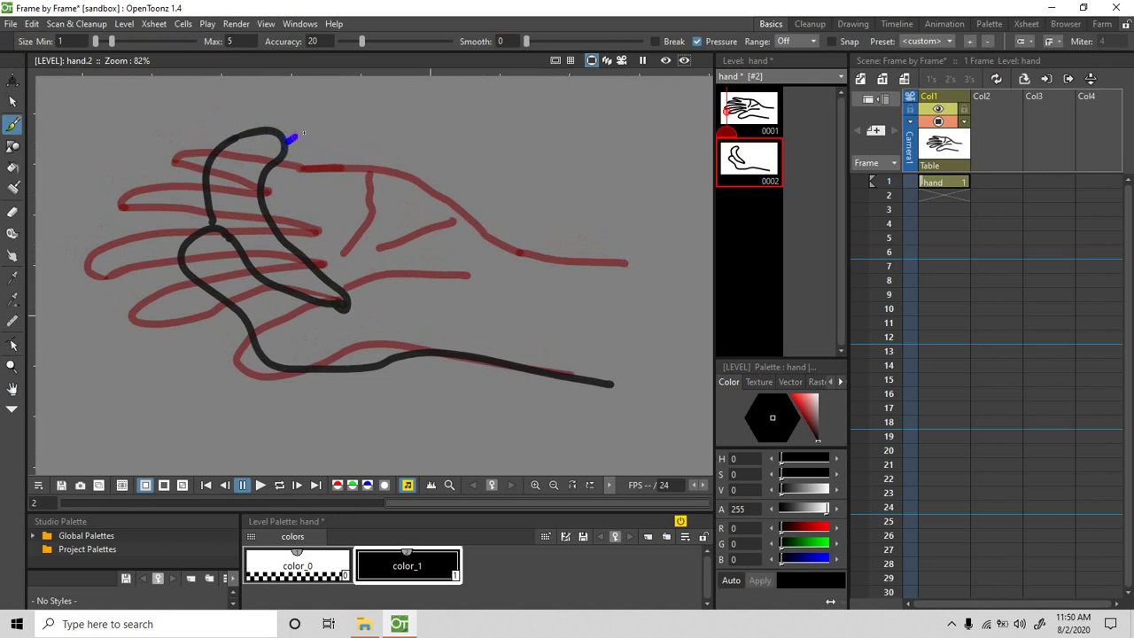
drag(329, 143, 321, 150)
drag(316, 209, 321, 215)
mouse_move(361, 213)
mouse_down()
mouse_move(342, 237)
mouse_move(356, 245)
mouse_up()
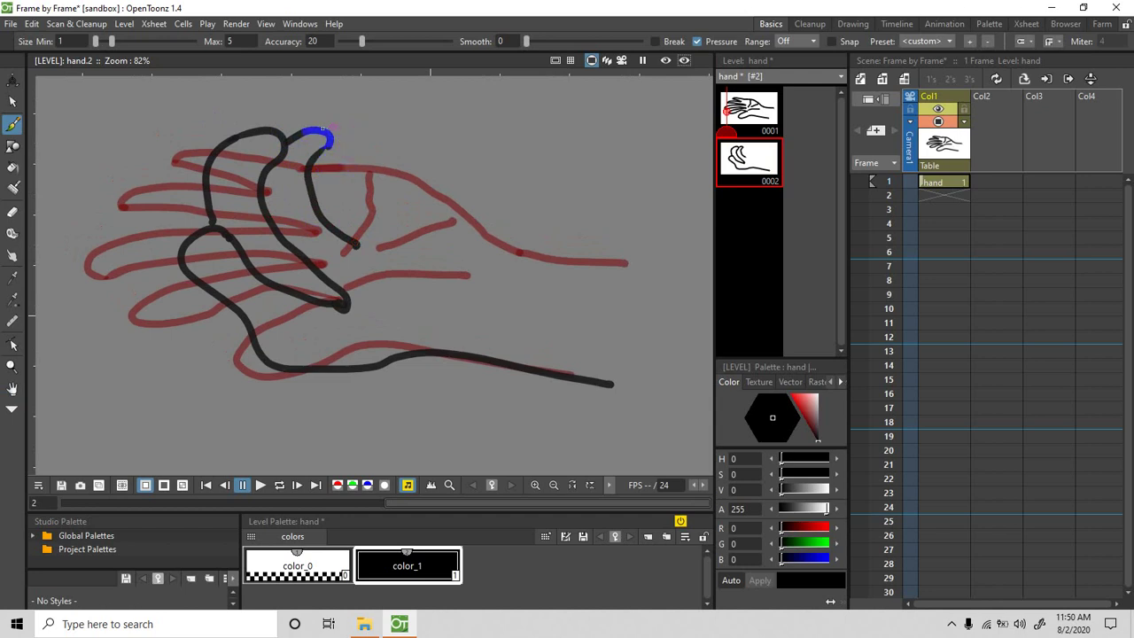
- Draw the remaining curled fingers and the upper wrist edge on drawing 0002
drag(398, 131, 380, 133)
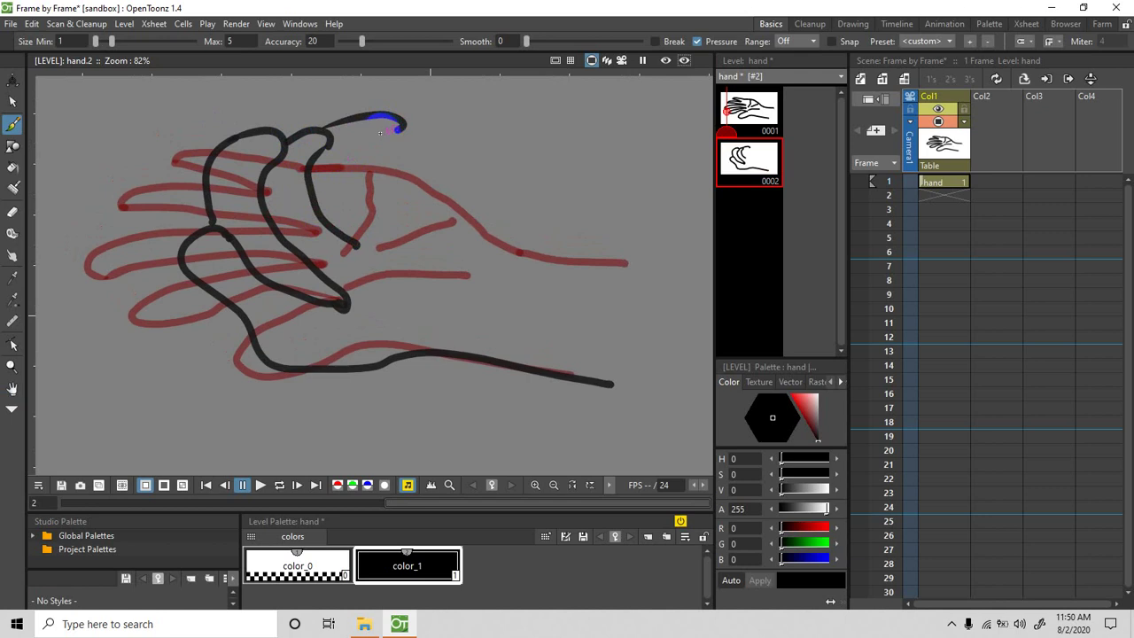
key(ctrl+z)
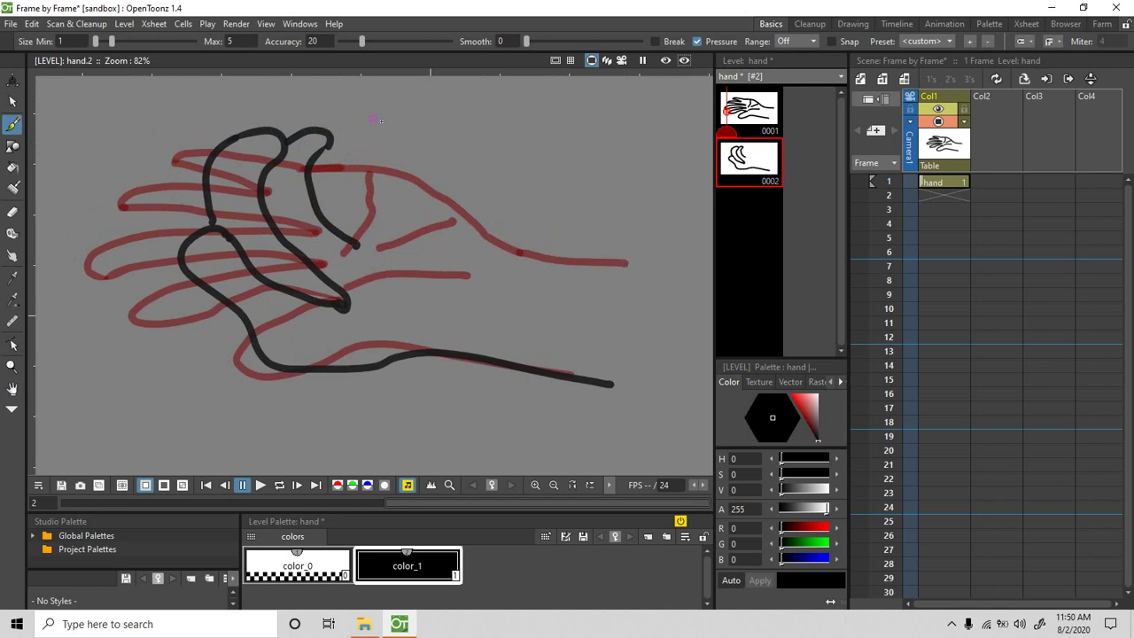
drag(358, 151, 319, 154)
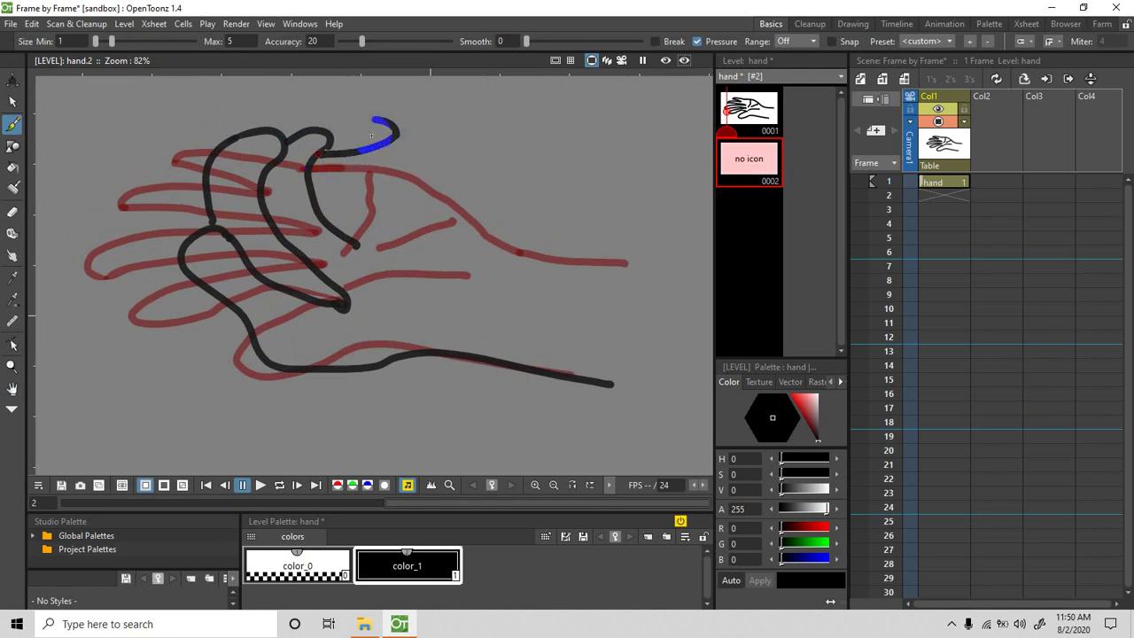
mouse_move(344, 116)
mouse_down()
mouse_move(321, 126)
mouse_move(354, 150)
mouse_move(329, 157)
mouse_move(372, 209)
mouse_up()
mouse_move(387, 143)
mouse_down()
mouse_move(375, 175)
mouse_move(402, 199)
mouse_move(452, 189)
mouse_move(479, 202)
mouse_move(512, 250)
mouse_move(648, 272)
mouse_up()
- Draw two curved palm creases on drawing 0002, one above the thumb base and one below the fingers
mouse_move(389, 276)
mouse_down()
mouse_move(405, 288)
mouse_move(418, 275)
mouse_up()
key(space)
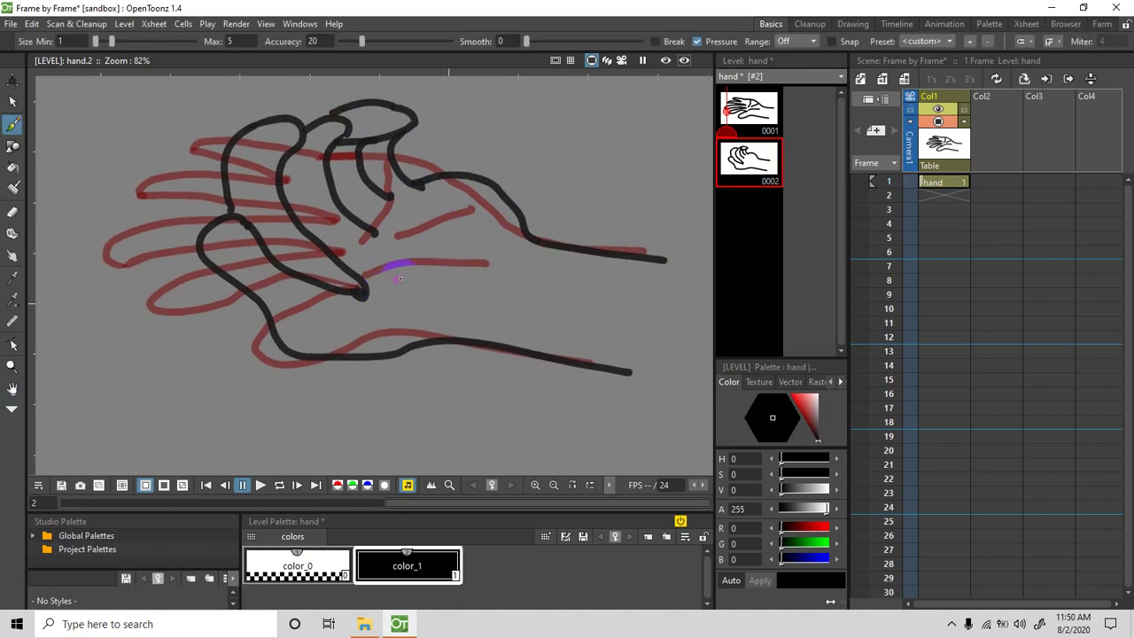
mouse_move(405, 268)
mouse_down()
mouse_move(449, 266)
mouse_move(483, 322)
mouse_up()
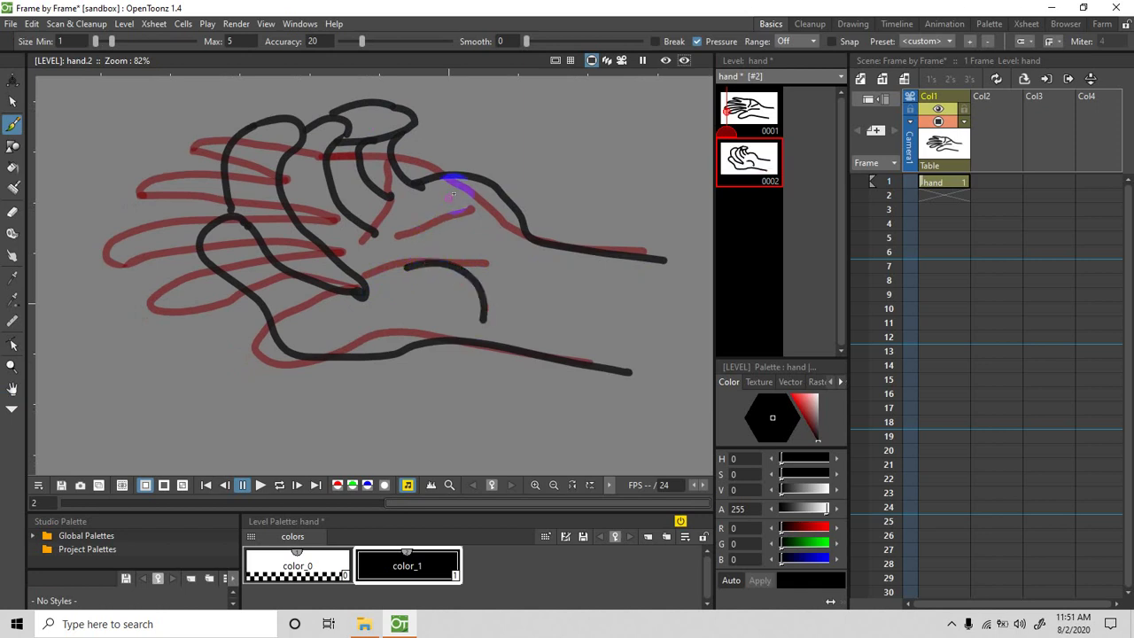
mouse_move(452, 184)
mouse_down()
mouse_move(423, 224)
mouse_move(390, 240)
mouse_up()
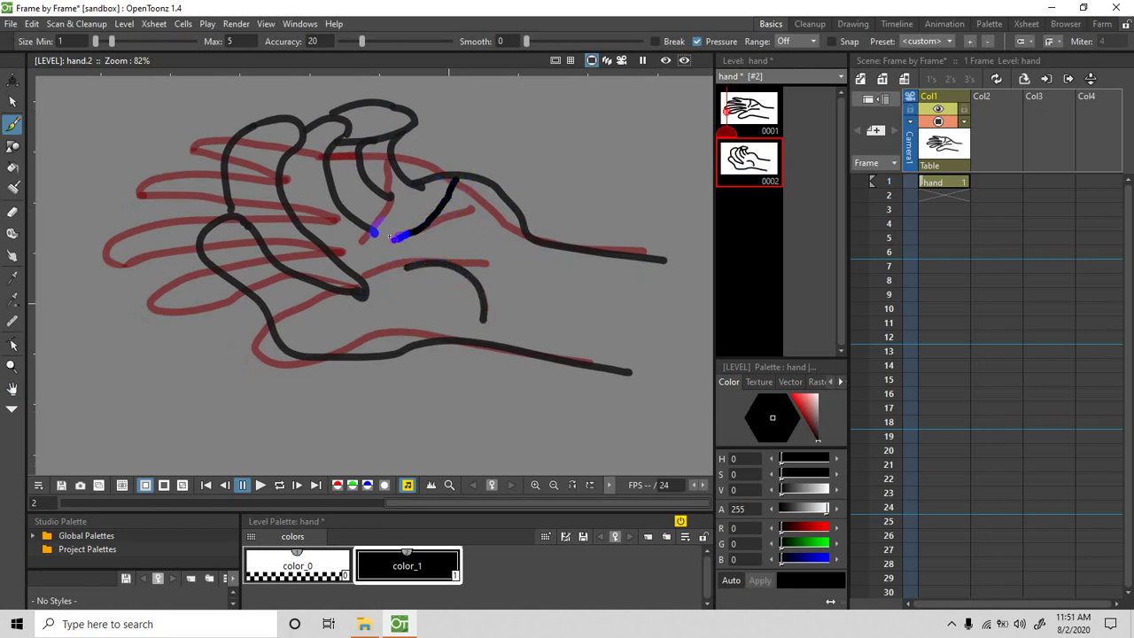
- Go to the empty third drawing of the hand level and brush the rounded tip and outer curve of the folded finger
click(751, 215)
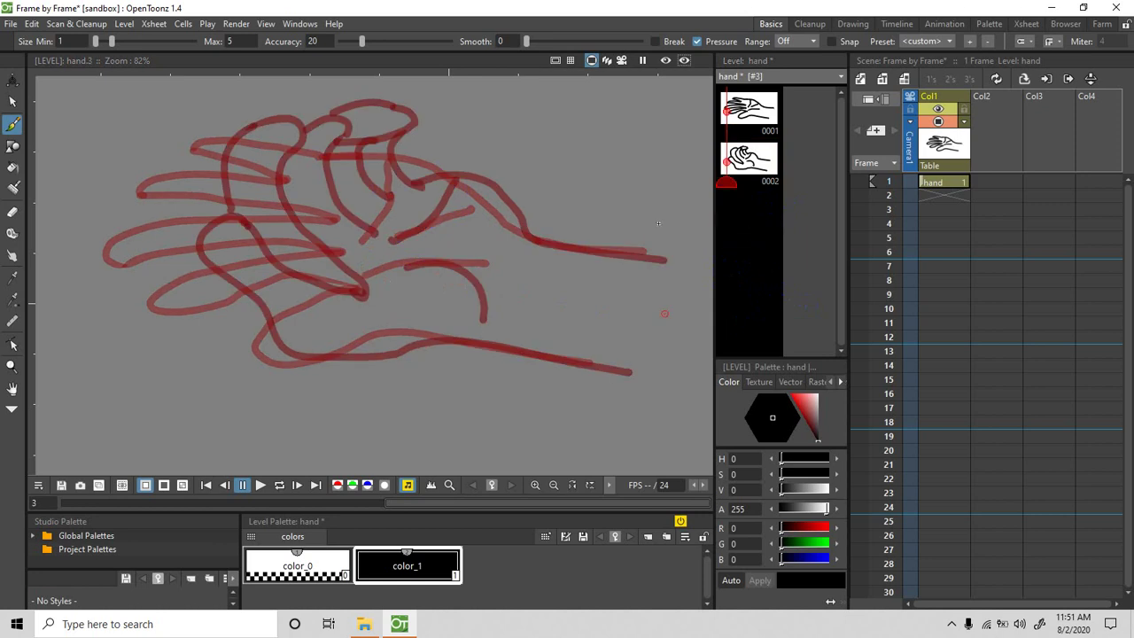
key(space)
drag(461, 248, 444, 244)
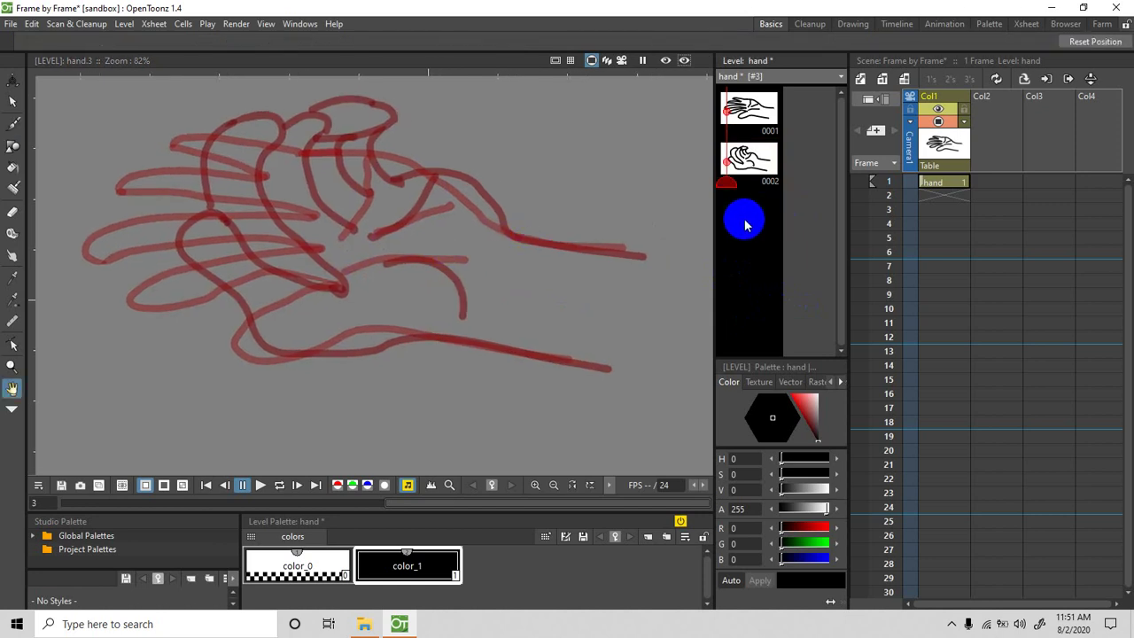
key(b)
mouse_move(251, 186)
mouse_down()
mouse_move(350, 224)
mouse_move(388, 219)
mouse_up()
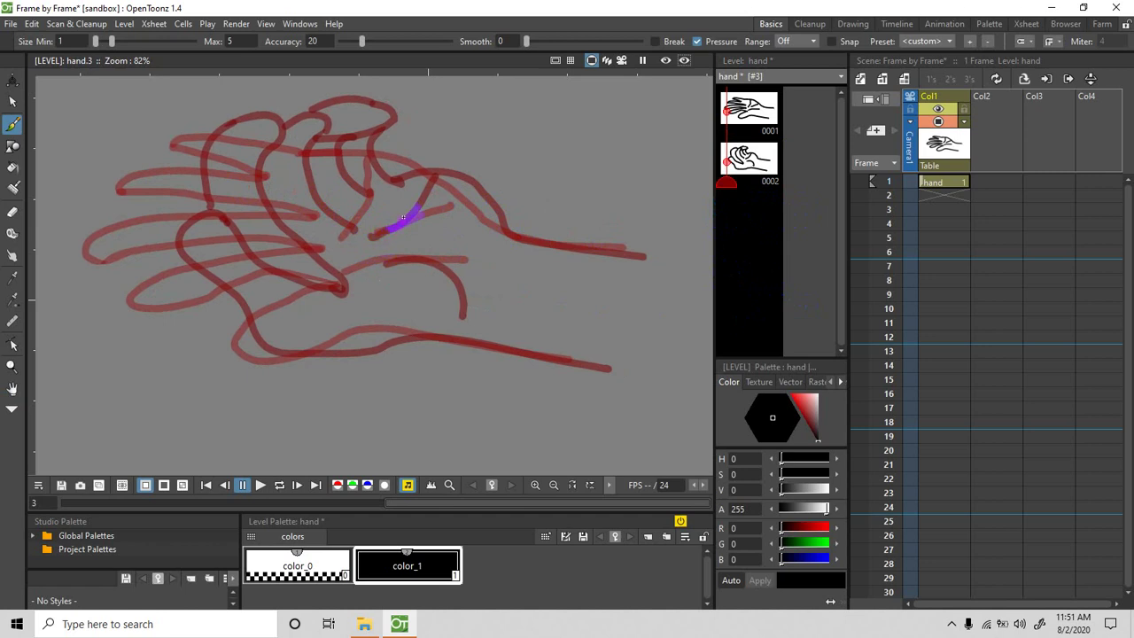
mouse_move(358, 215)
mouse_down()
mouse_move(412, 204)
mouse_move(419, 217)
mouse_move(392, 255)
mouse_up()
mouse_move(360, 212)
mouse_down()
mouse_move(316, 243)
mouse_move(317, 301)
mouse_move(347, 348)
mouse_up()
mouse_move(383, 259)
mouse_down()
mouse_move(368, 278)
mouse_move(387, 253)
mouse_move(382, 278)
mouse_move(403, 345)
mouse_up()
mouse_move(334, 337)
mouse_down()
mouse_move(342, 351)
mouse_move(398, 339)
mouse_move(409, 347)
mouse_up()
mouse_move(317, 238)
mouse_down()
mouse_move(322, 254)
mouse_move(387, 258)
mouse_up()
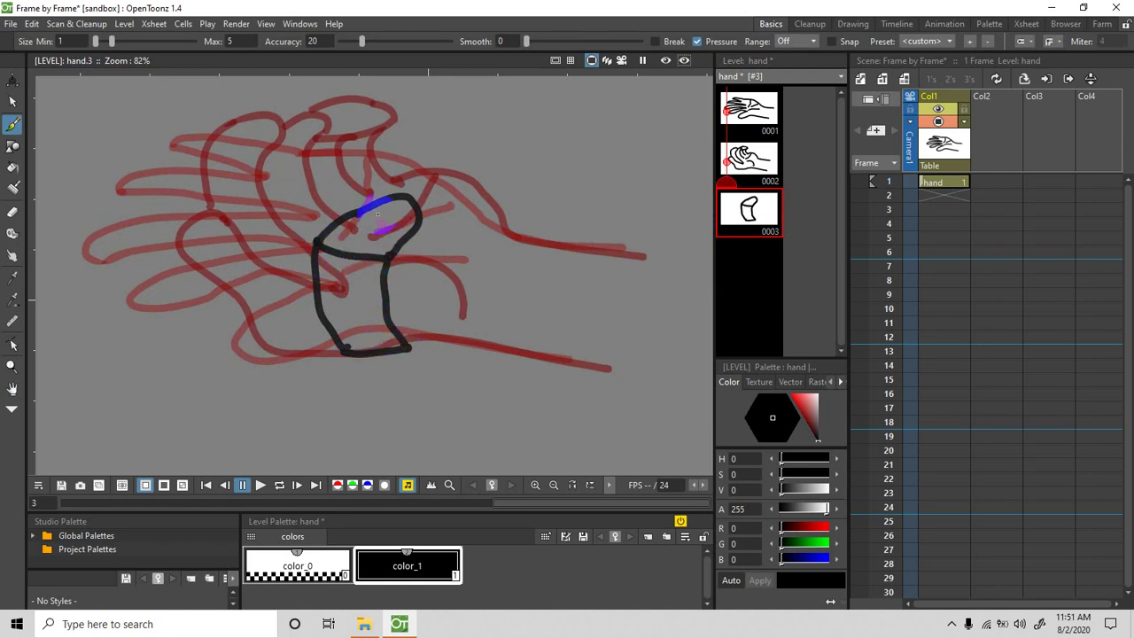
drag(369, 212, 419, 235)
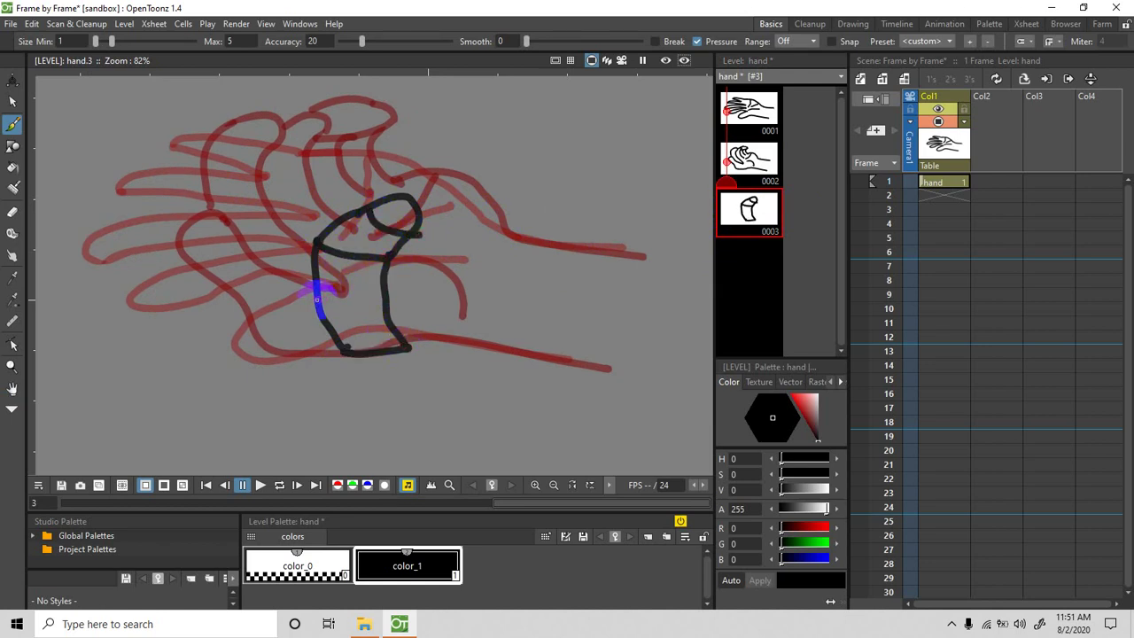
mouse_move(316, 299)
mouse_down()
mouse_move(389, 296)
mouse_move(410, 358)
mouse_move(611, 376)
mouse_up()
drag(544, 356, 564, 351)
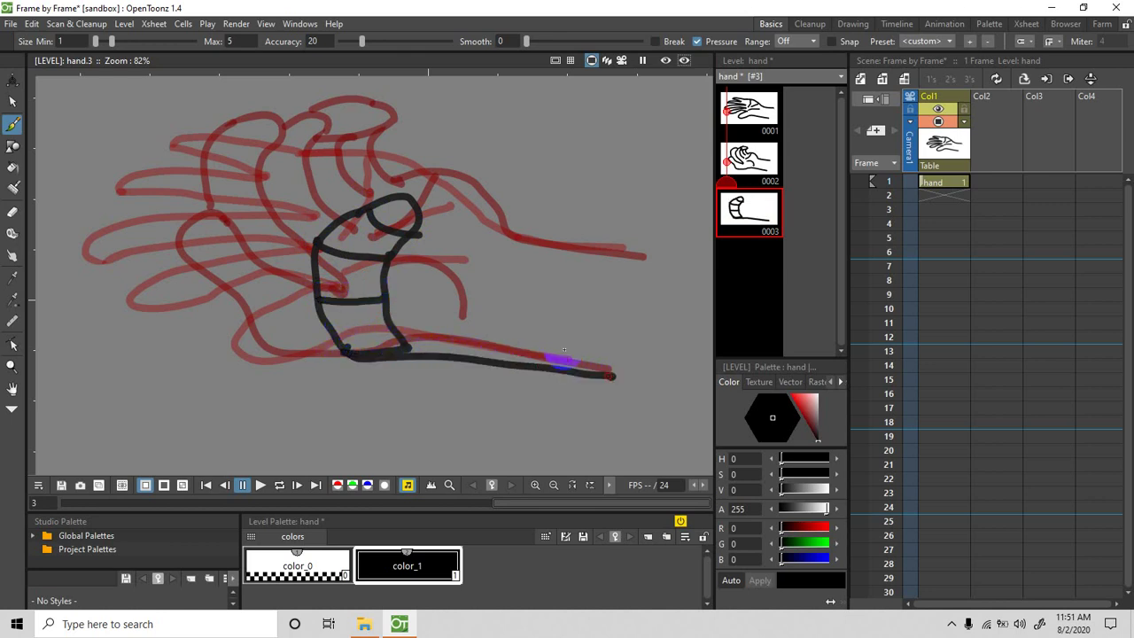
mouse_move(384, 270)
mouse_down()
mouse_move(435, 324)
mouse_move(508, 360)
mouse_up()
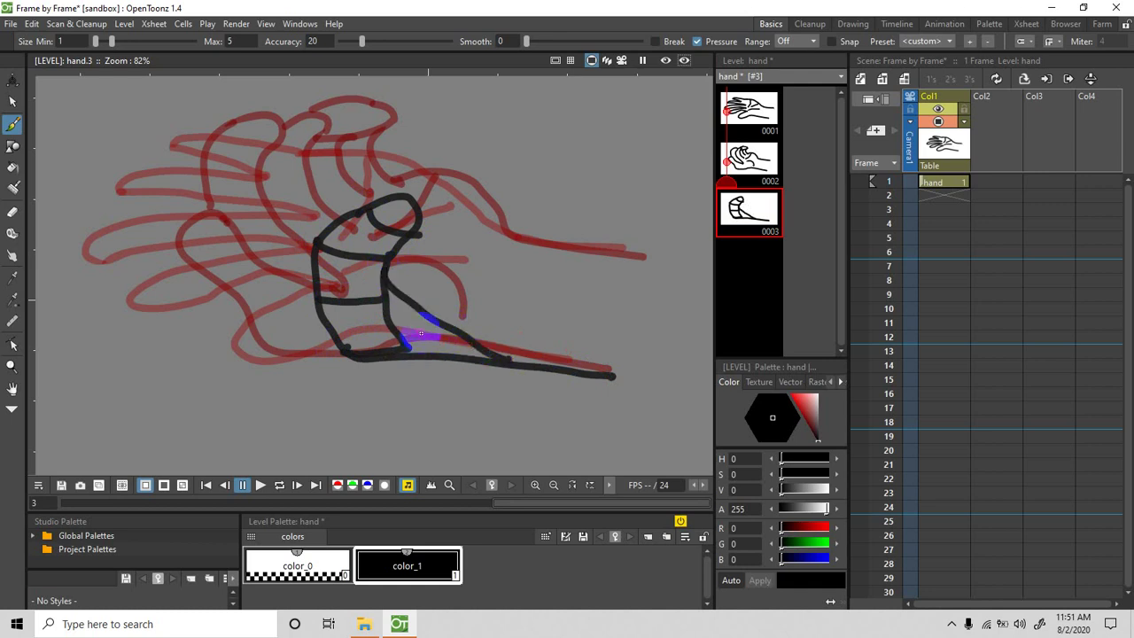
key(ctrl+z)
key(ctrl+z)
key(ctrl+z)
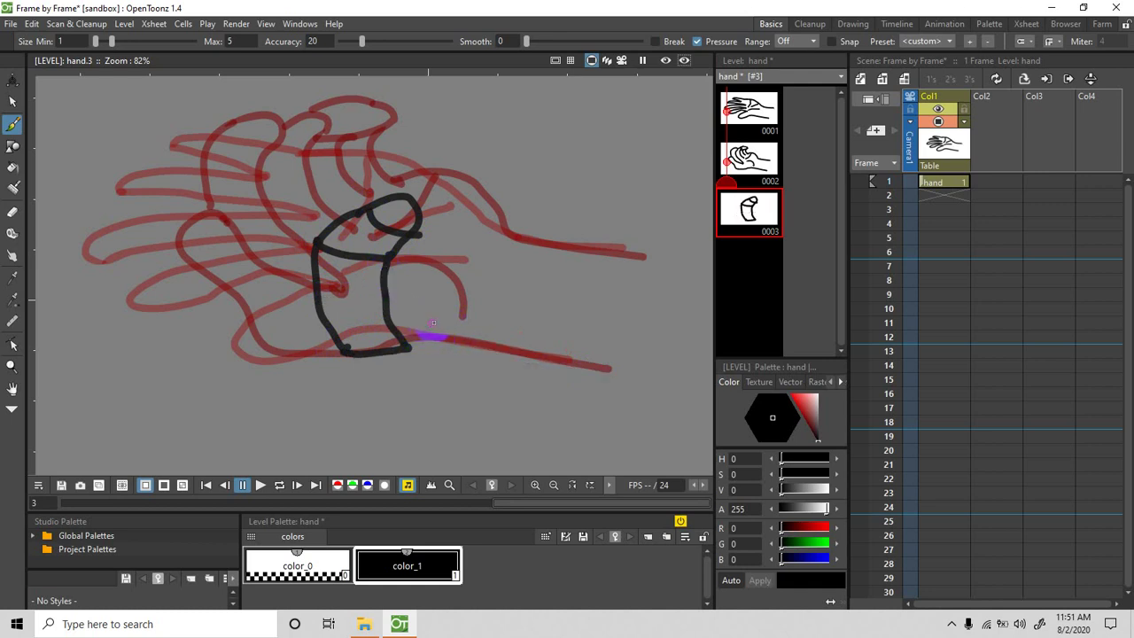
key(ctrl+z)
key(ctrl+z)
key(ctrl+z)
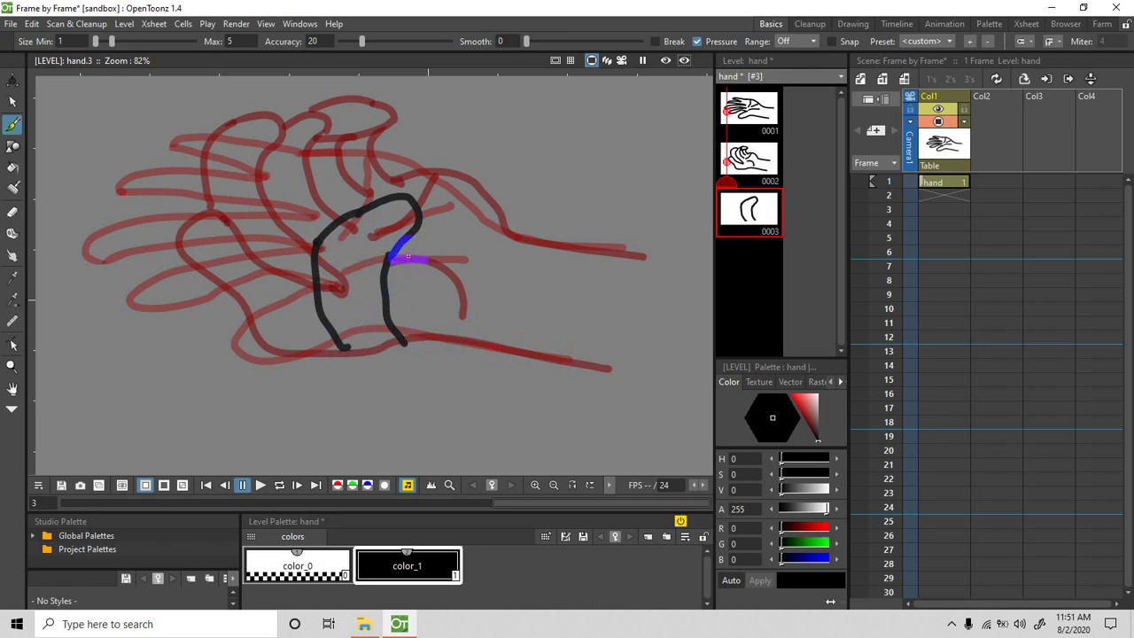
key(ctrl+z)
- Draw the slanted palm line below the folded fingertip and the lower wrist edge on drawing 0003
drag(390, 254, 458, 293)
mouse_move(332, 331)
mouse_down()
mouse_move(343, 346)
mouse_move(434, 346)
mouse_up()
drag(451, 287, 483, 306)
mouse_move(427, 348)
mouse_down()
mouse_move(518, 351)
mouse_move(629, 380)
mouse_up()
- Draw the outer fist contour and the inner lines of the remaining folded fingers on drawing 0003
key(space)
mouse_move(409, 212)
mouse_down()
mouse_move(451, 199)
mouse_move(424, 213)
mouse_move(460, 215)
mouse_move(481, 255)
mouse_up()
mouse_move(468, 276)
mouse_down()
mouse_move(520, 280)
mouse_move(527, 255)
mouse_move(496, 168)
mouse_move(356, 177)
mouse_move(372, 177)
mouse_move(328, 203)
mouse_move(290, 261)
mouse_move(294, 305)
mouse_move(367, 364)
mouse_up()
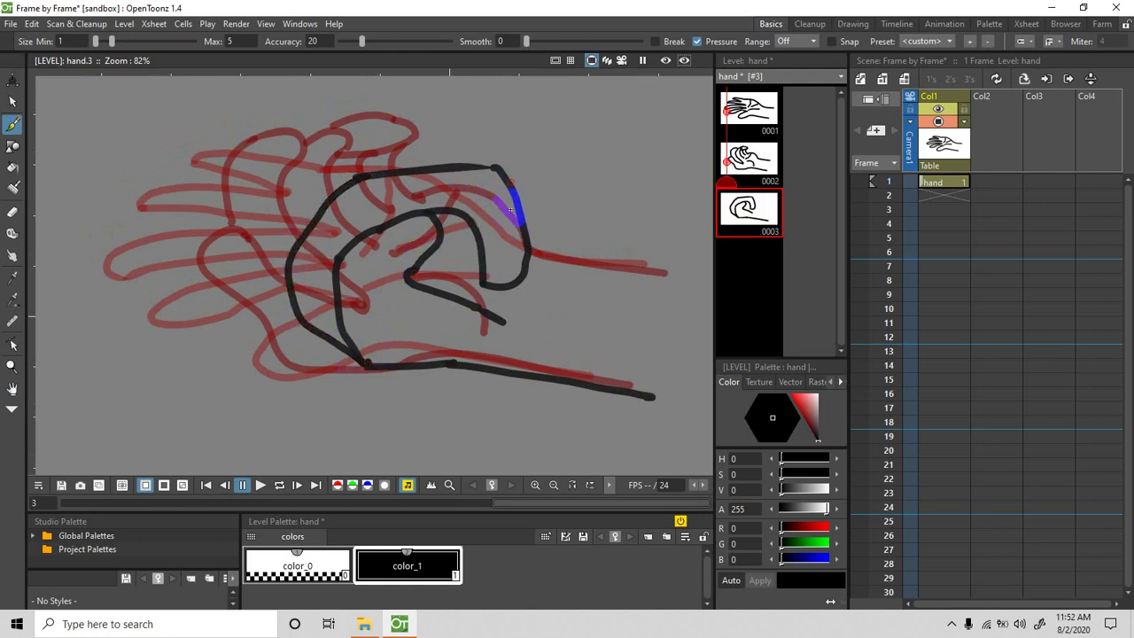
mouse_move(442, 233)
mouse_down()
mouse_move(451, 276)
mouse_move(485, 282)
mouse_up()
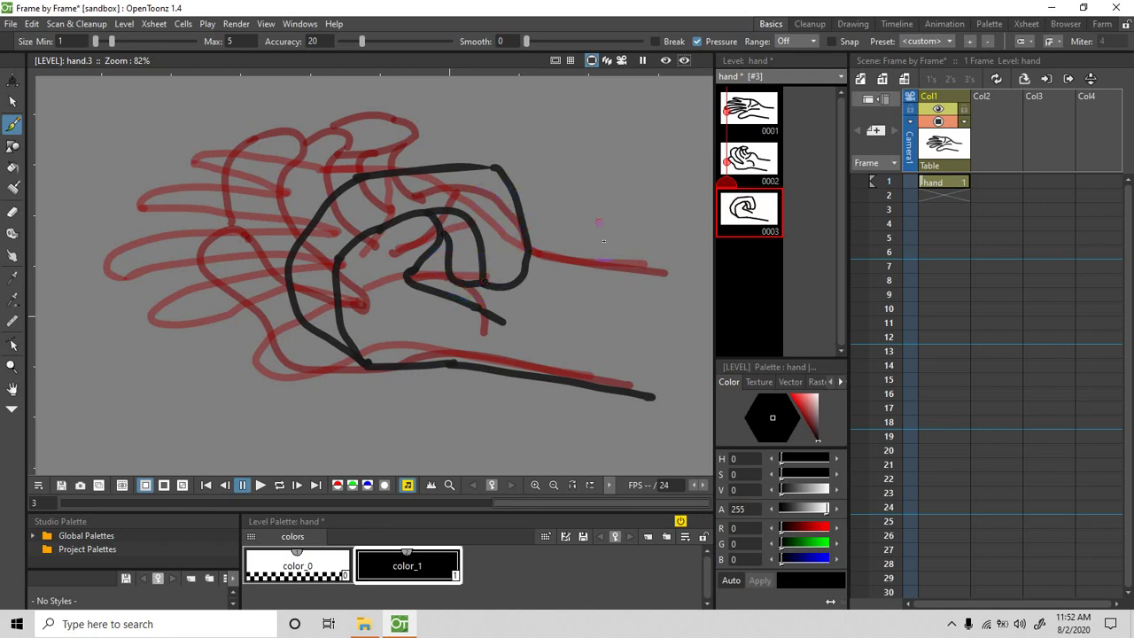
- Draw the upper forearm edge from the fist and extend the lower forearm edge on drawing 0003 with the Brush tool
key(space)
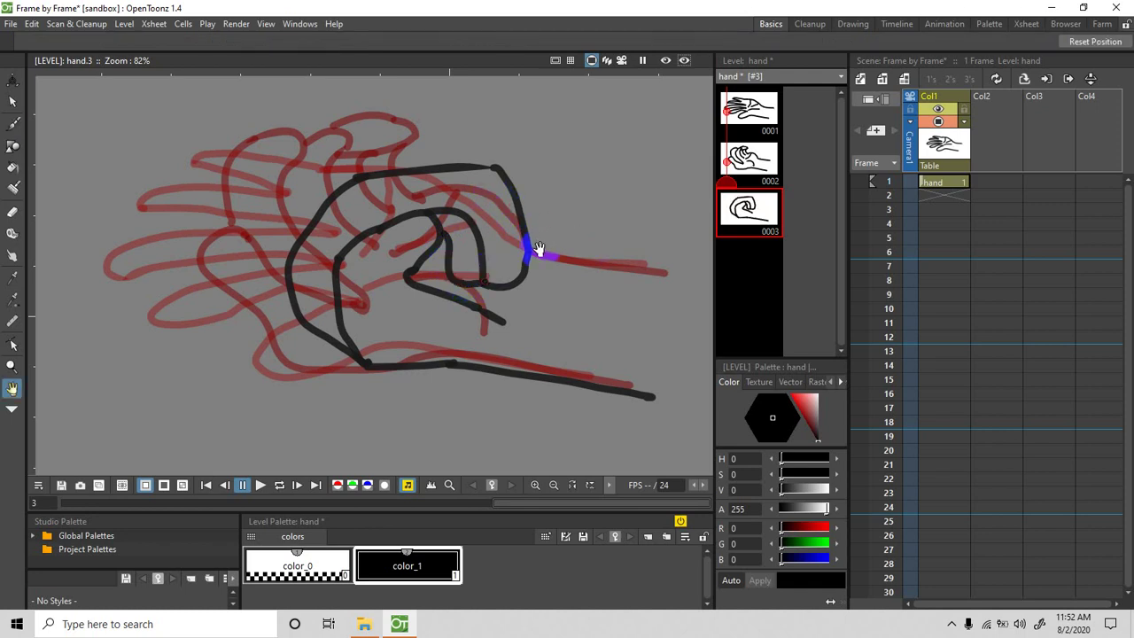
click(14, 128)
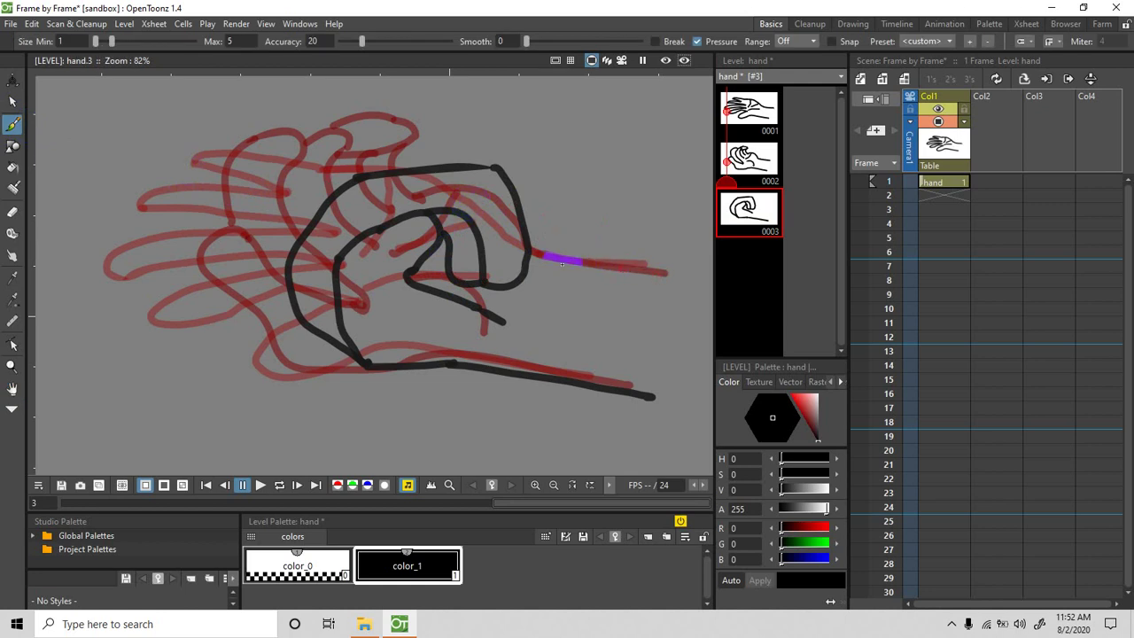
drag(549, 258, 718, 274)
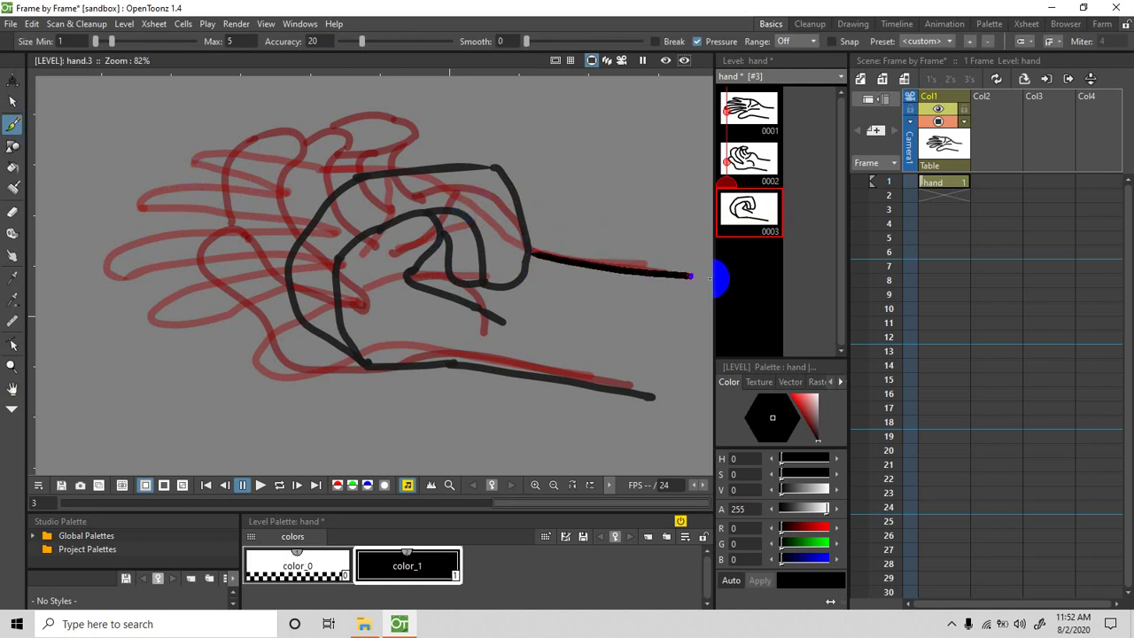
drag(625, 389, 702, 400)
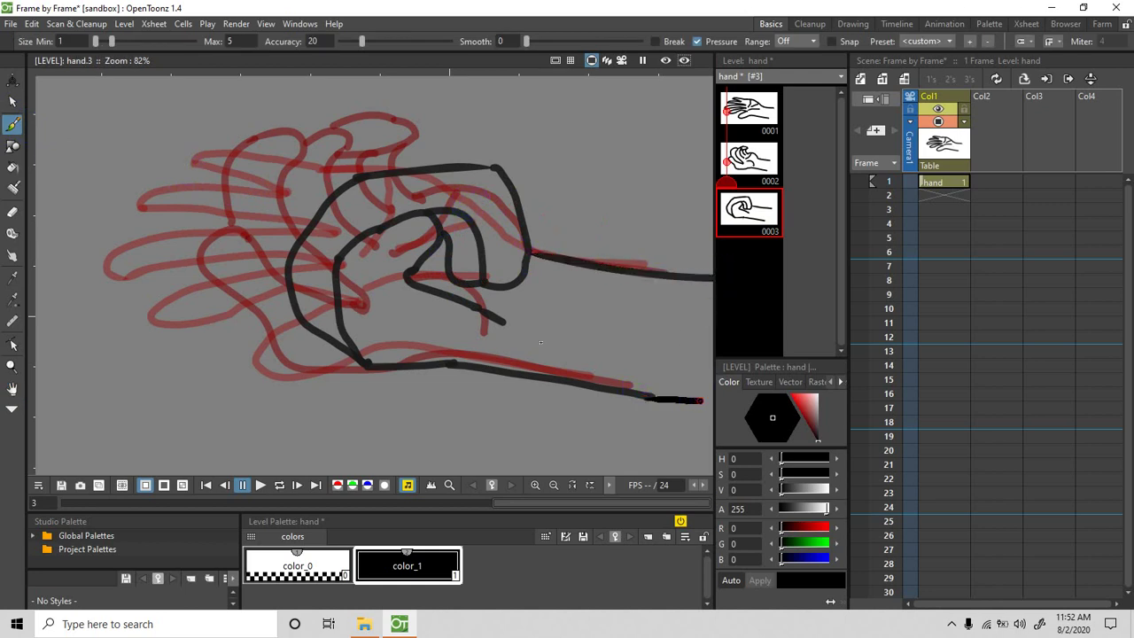
- Add curved fingernail lines to the folded fingertips on drawing 0003
drag(500, 234, 480, 276)
mouse_move(394, 220)
mouse_down()
mouse_move(381, 238)
mouse_move(434, 251)
mouse_up()
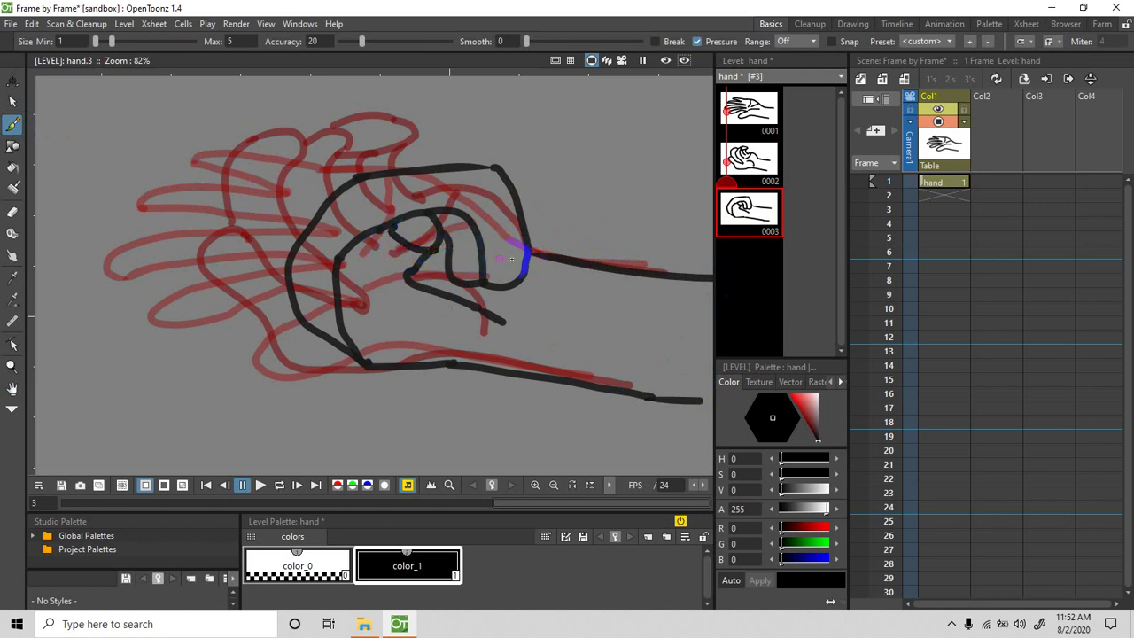
mouse_move(526, 255)
mouse_down()
mouse_move(498, 267)
mouse_move(502, 284)
mouse_up()
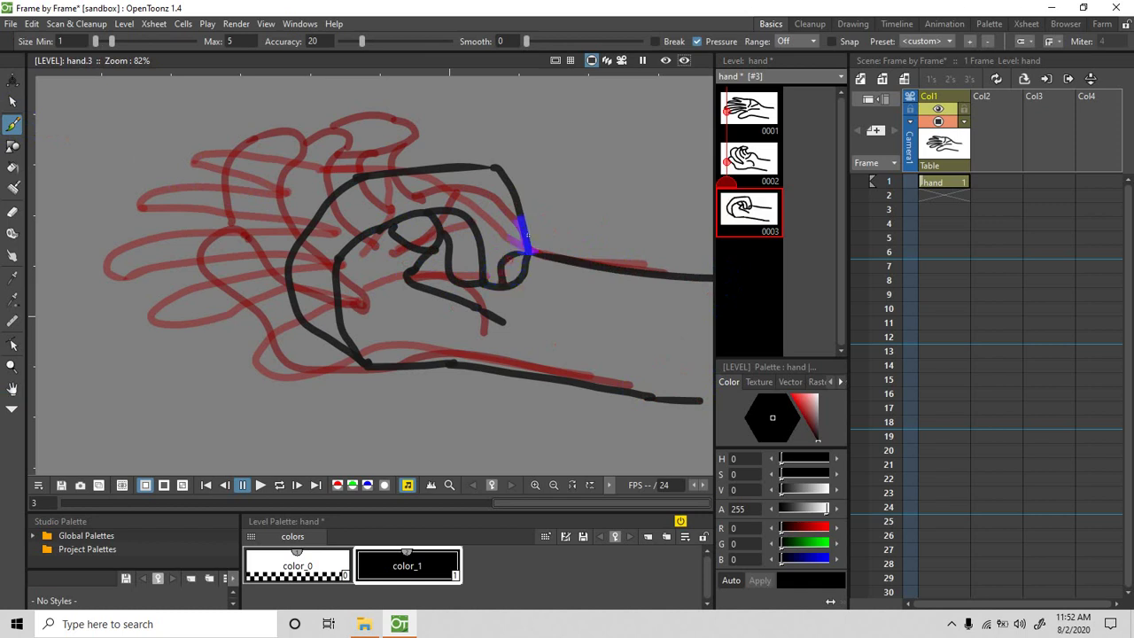
- Add short knuckle and joint creases along the folded fingers of the fist on drawing 0003
drag(491, 231, 492, 232)
mouse_move(517, 213)
mouse_down()
mouse_move(499, 193)
mouse_move(469, 200)
mouse_move(518, 228)
mouse_up()
drag(487, 227, 521, 221)
drag(383, 170, 403, 208)
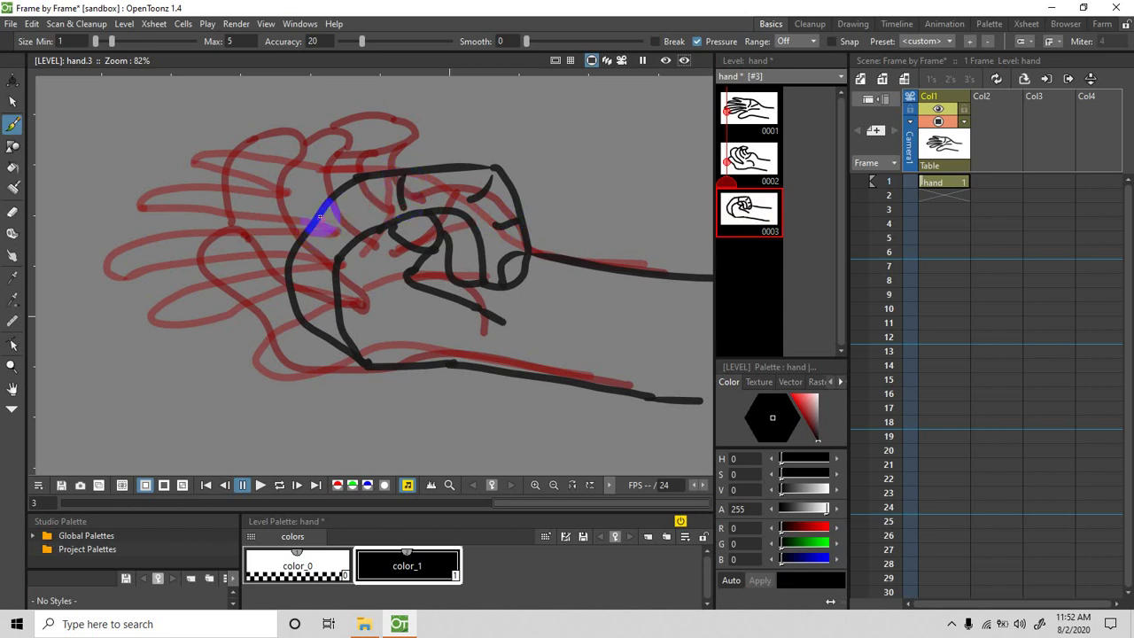
drag(320, 216, 354, 241)
drag(397, 216, 405, 229)
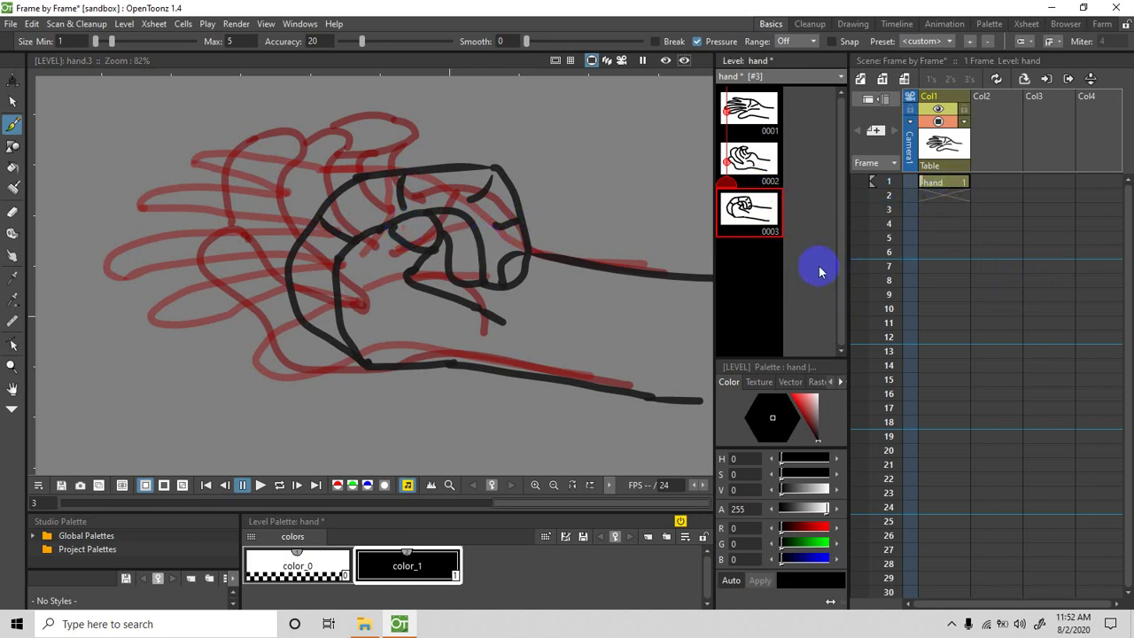
- Select the hand cell at frame 1 of Col1 and extend its exposure to four frames with the Step command
click(749, 110)
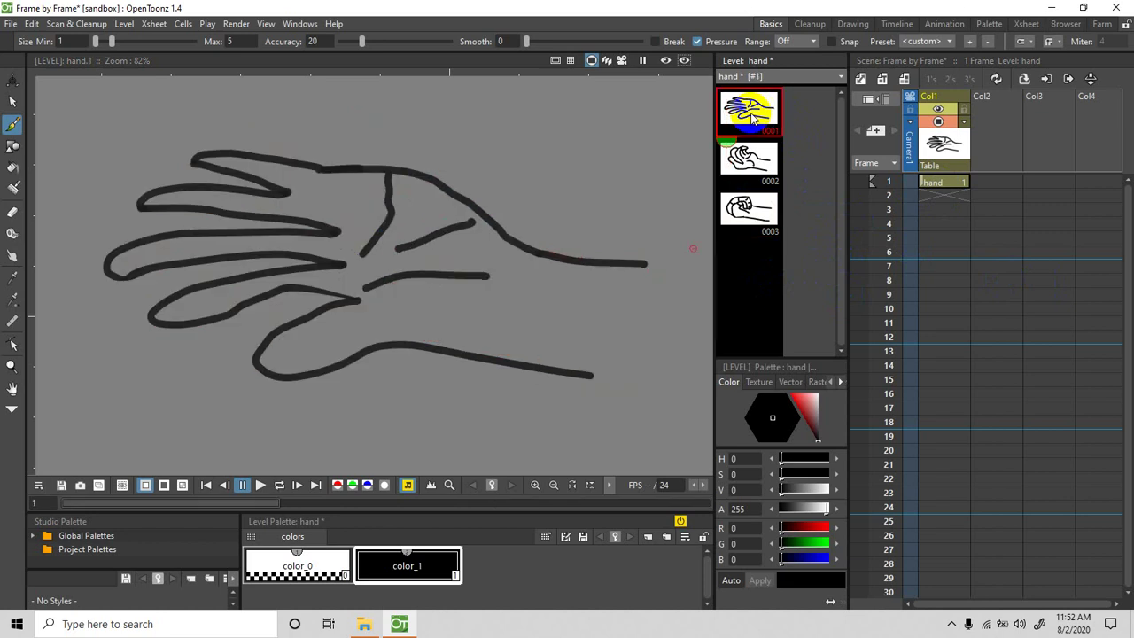
click(949, 184)
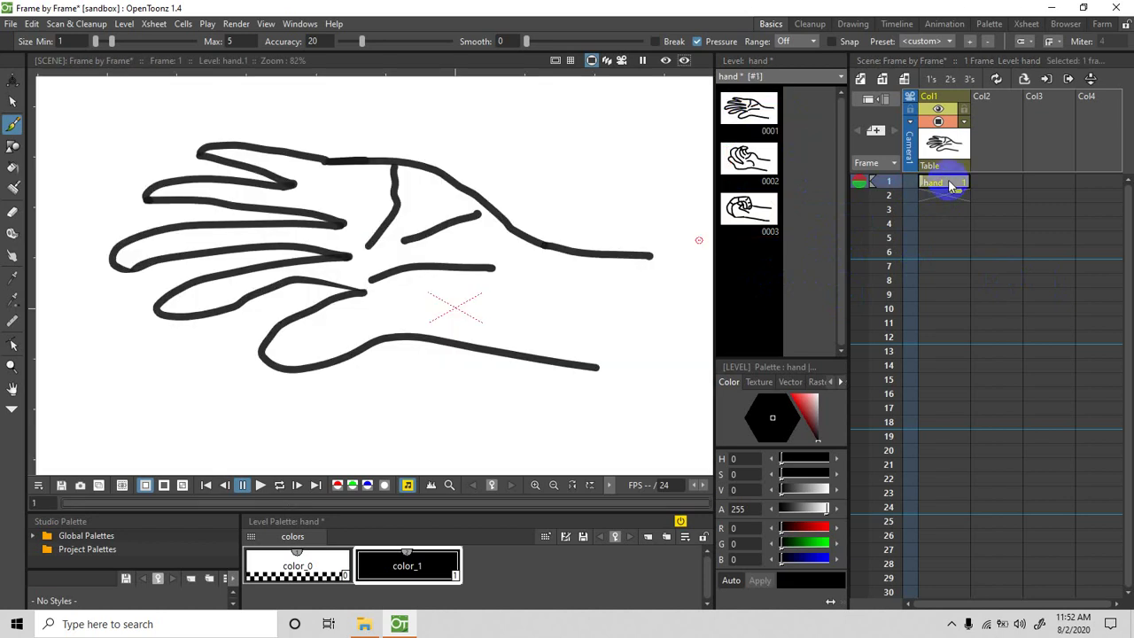
right_click(948, 182)
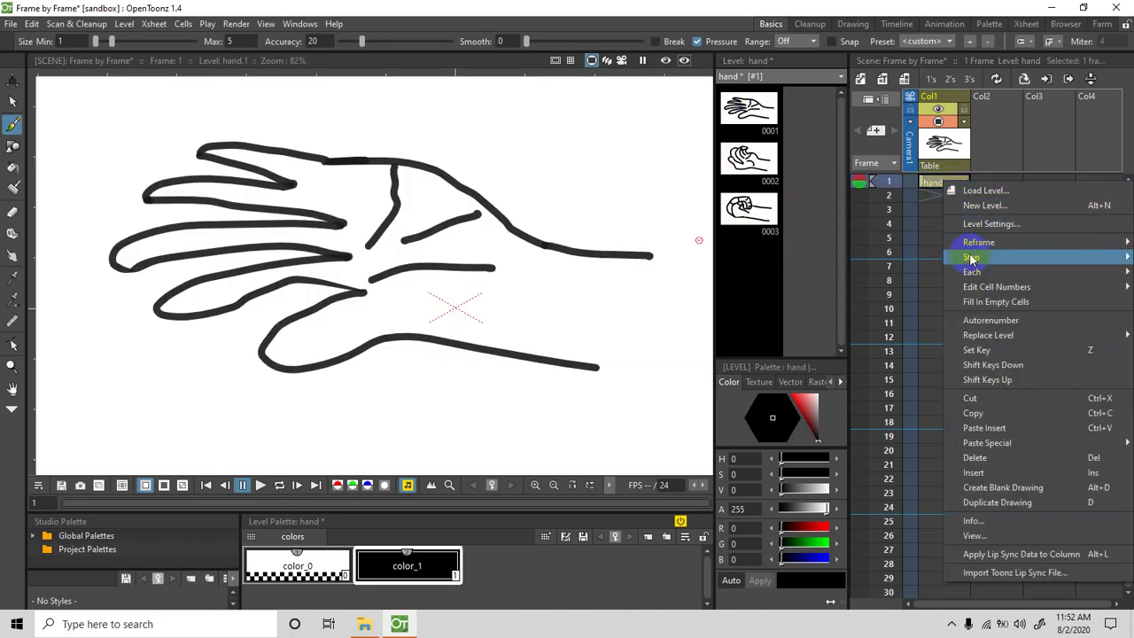
mouse_move(965, 257)
click(891, 290)
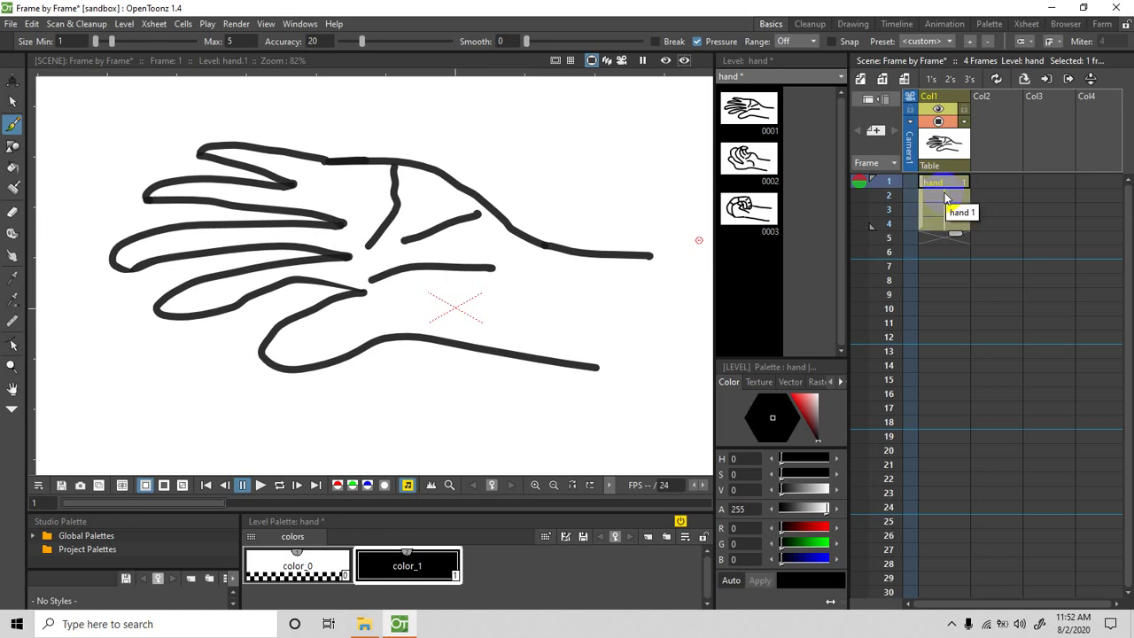
- Place drawing 0002 at frame 5 of Col1 and extend its exposure with Step 4
click(921, 255)
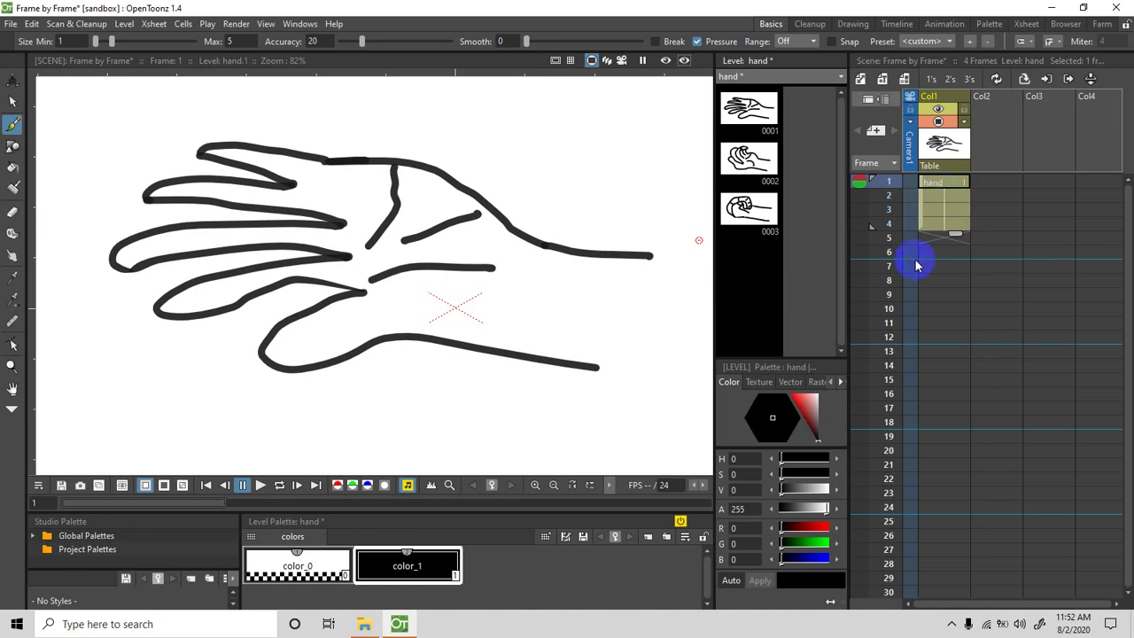
click(953, 255)
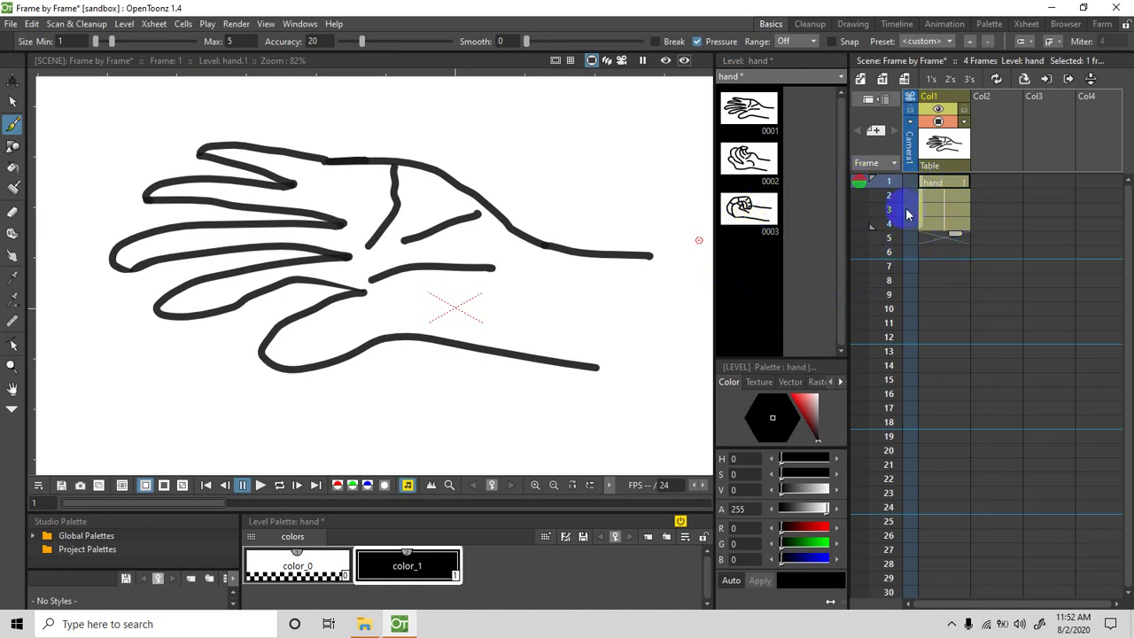
click(749, 159)
click(928, 243)
click(749, 160)
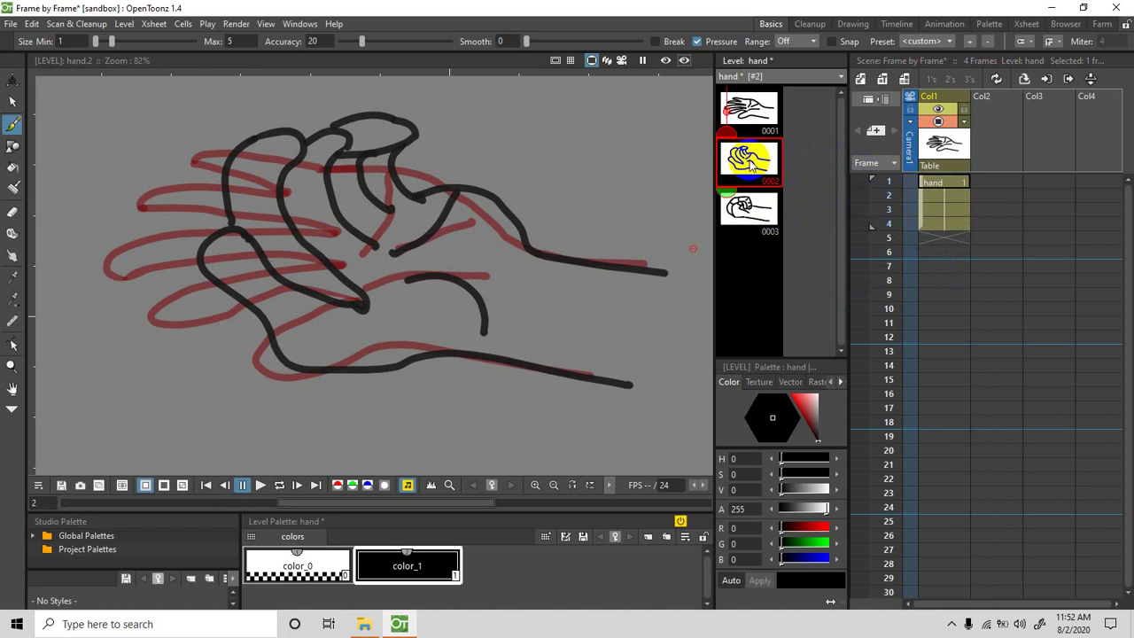
drag(749, 160, 966, 249)
right_click(950, 242)
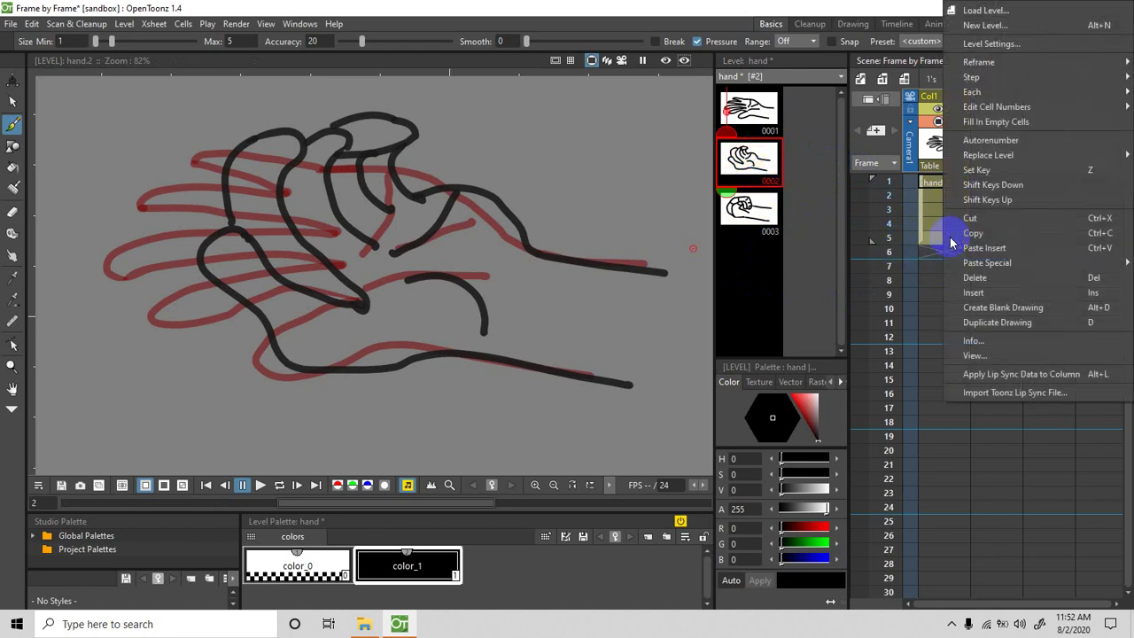
click(1014, 78)
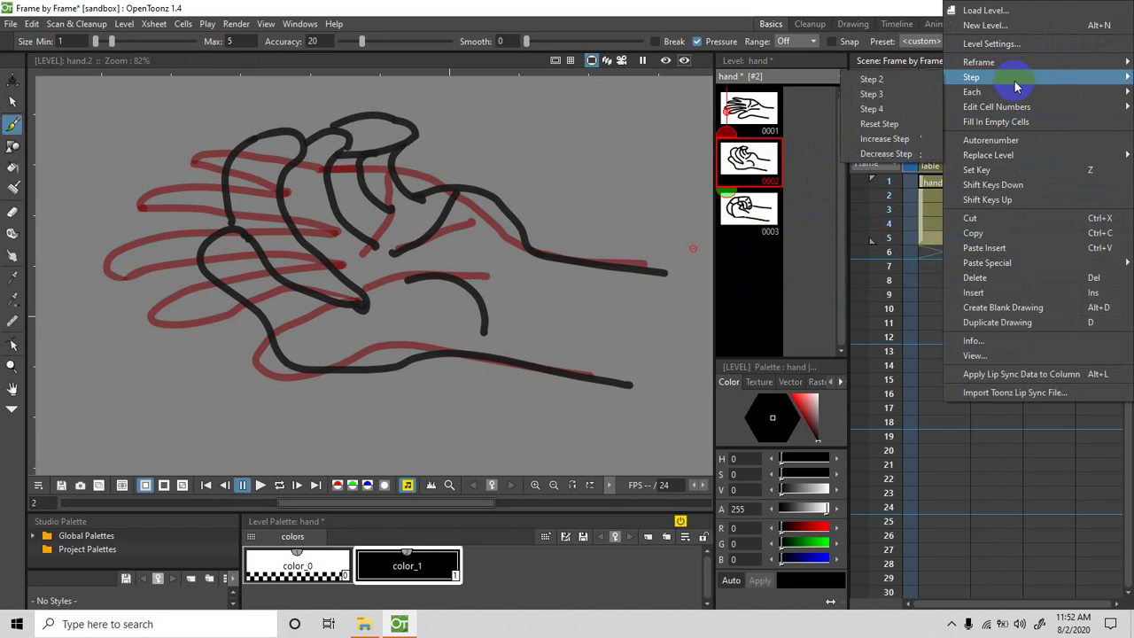
click(896, 109)
- Place drawing 0003 at frame 9 of Col1 and extend its exposure with Step 4
click(749, 210)
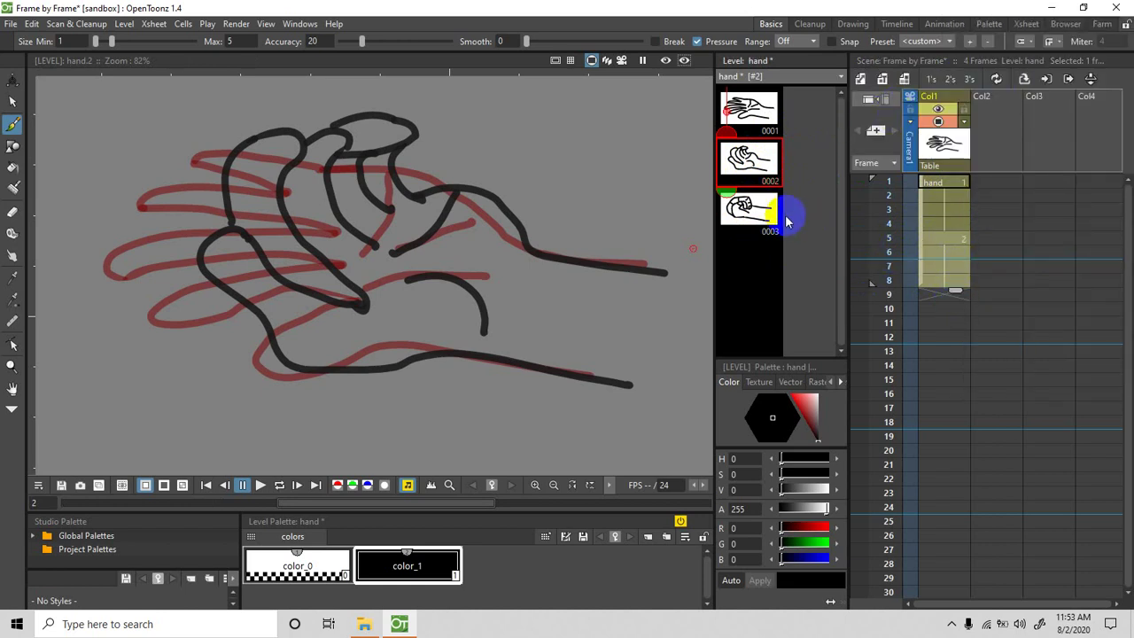
drag(748, 210, 946, 298)
right_click(952, 297)
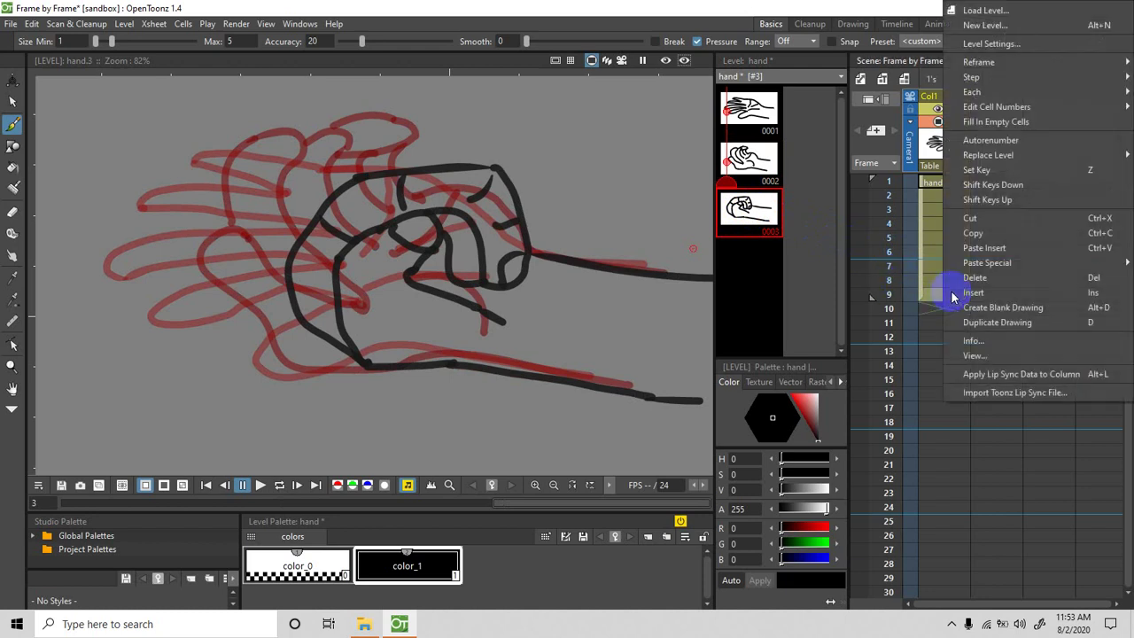
click(979, 61)
mouse_move(989, 77)
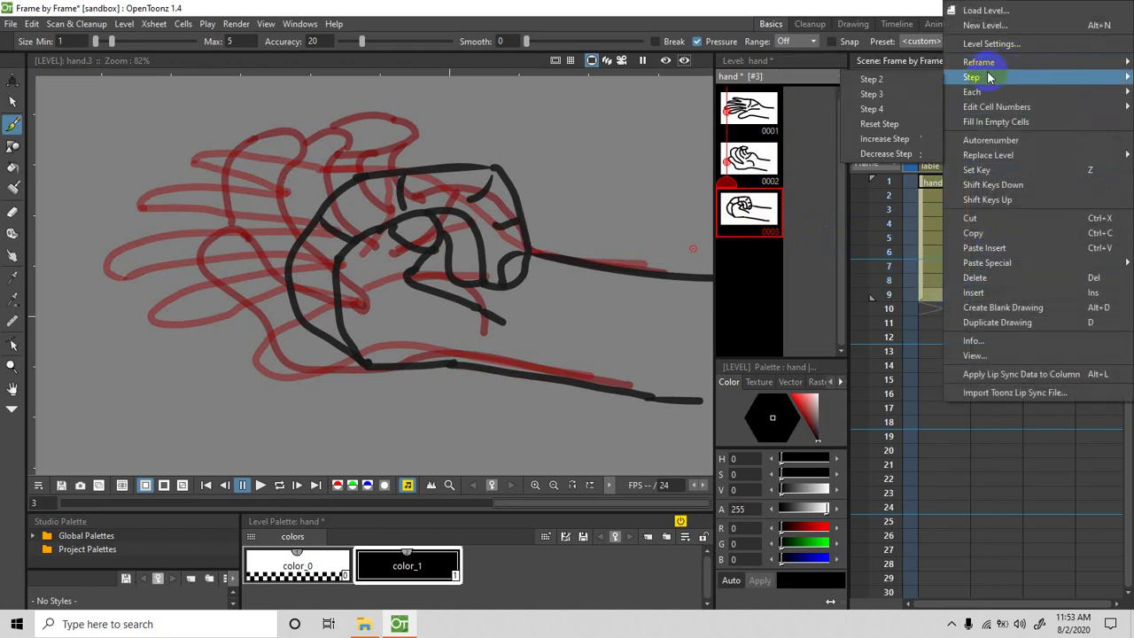
click(876, 113)
drag(954, 305, 939, 358)
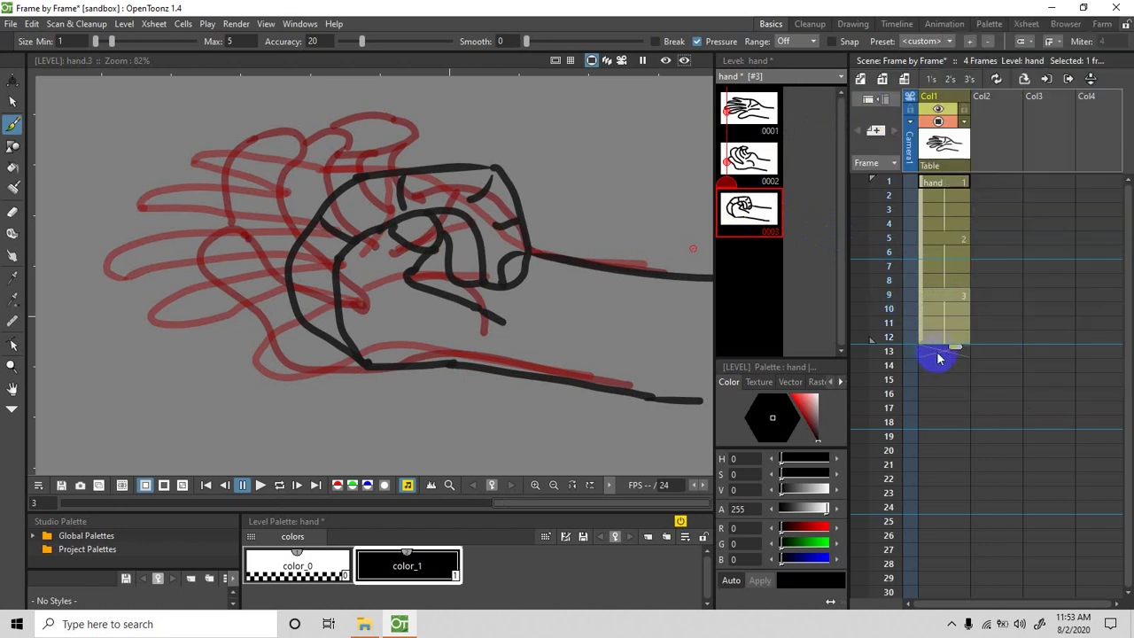
- Deactivate the onion skin and play back the hand level's drawings
click(395, 485)
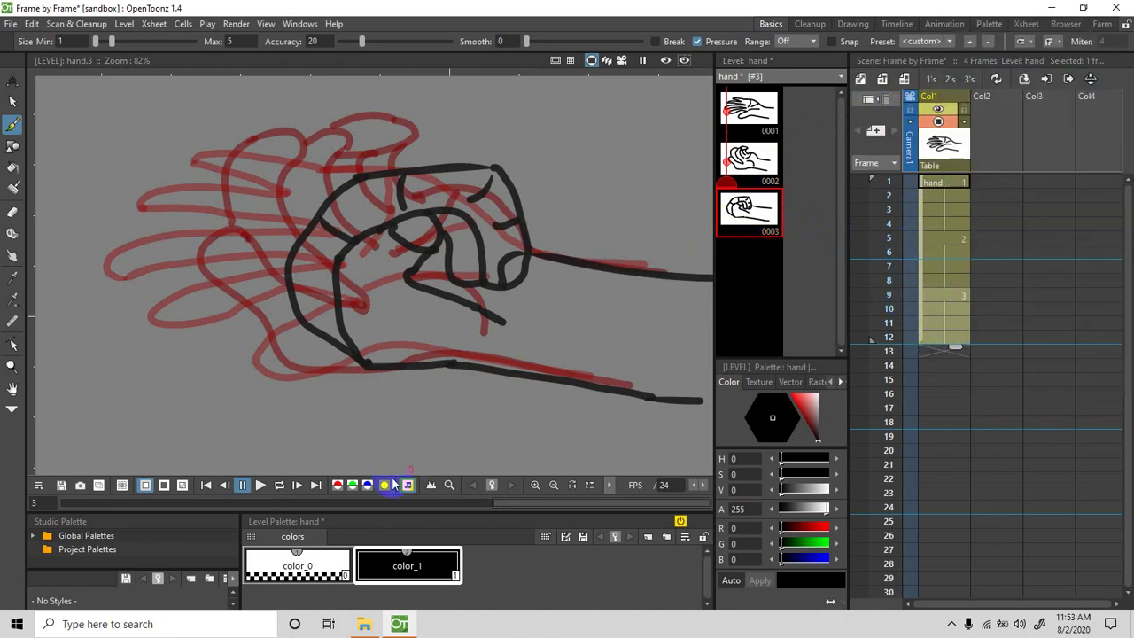
click(811, 206)
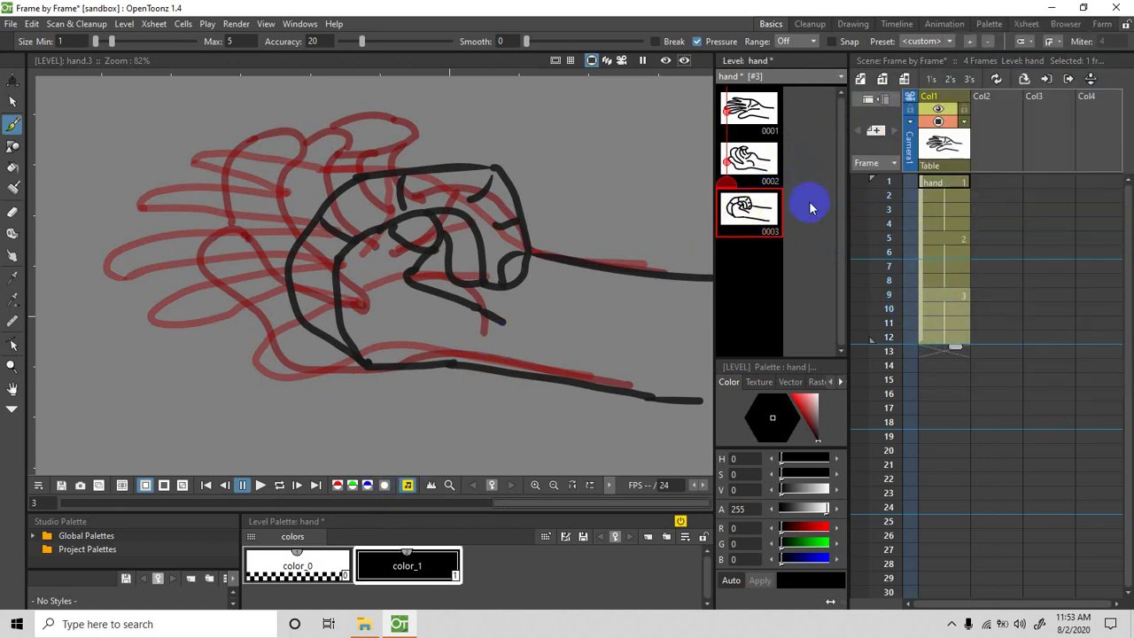
right_click(859, 216)
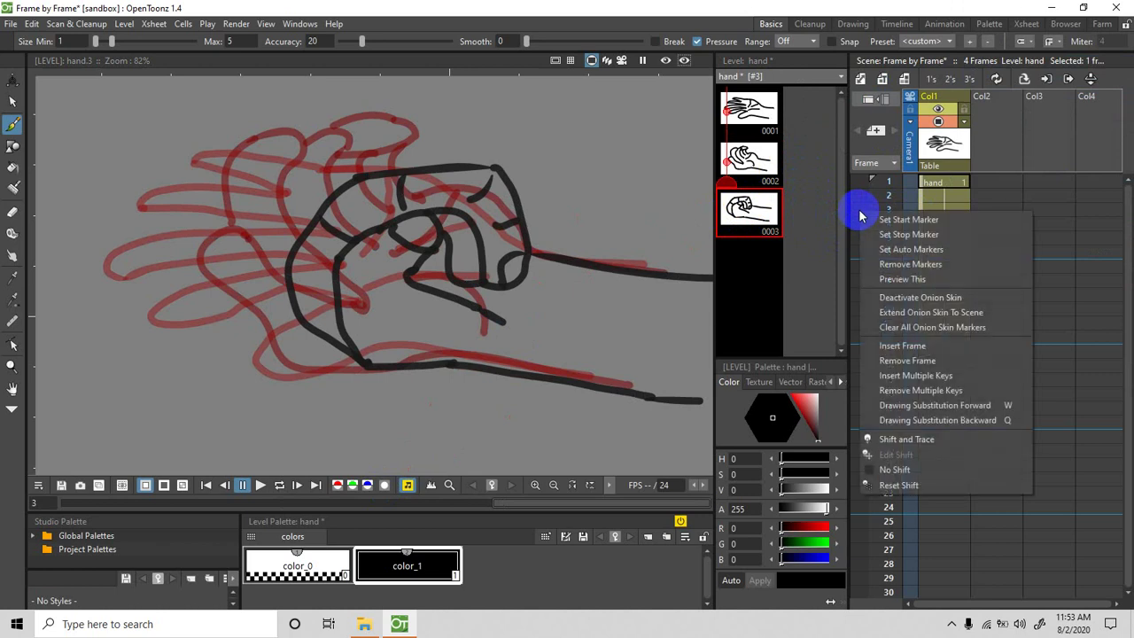
click(871, 297)
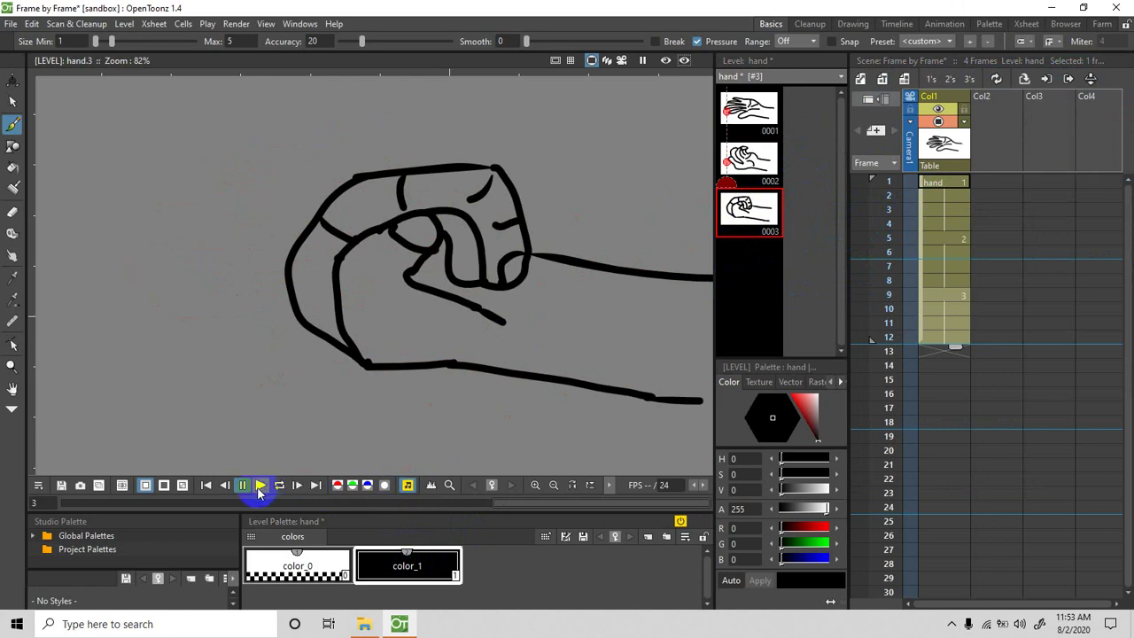
click(260, 487)
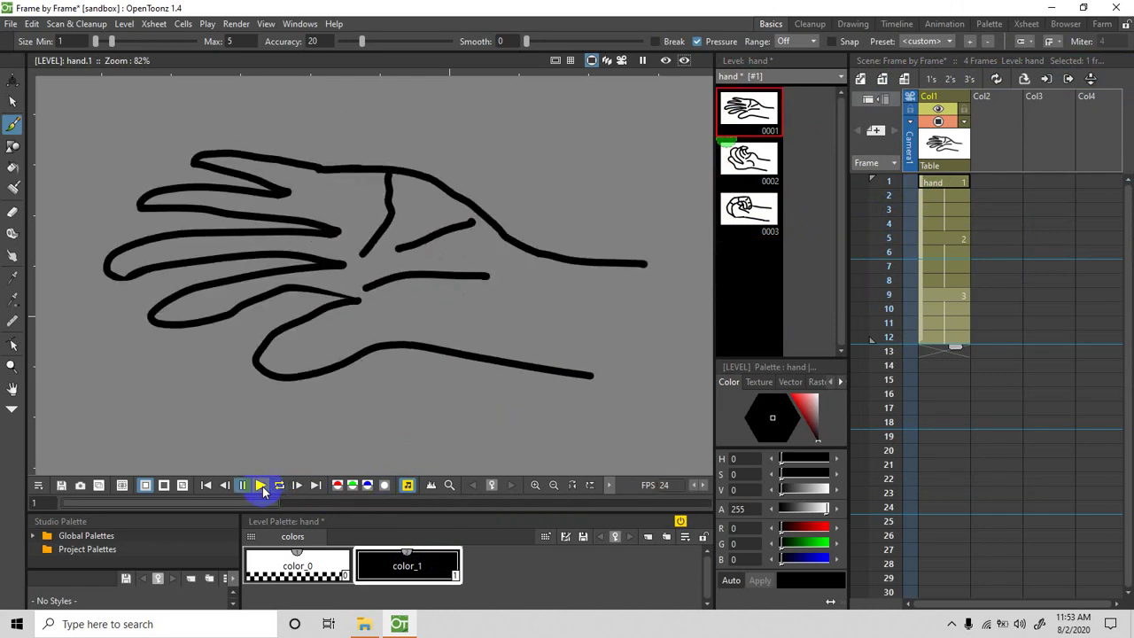
click(260, 486)
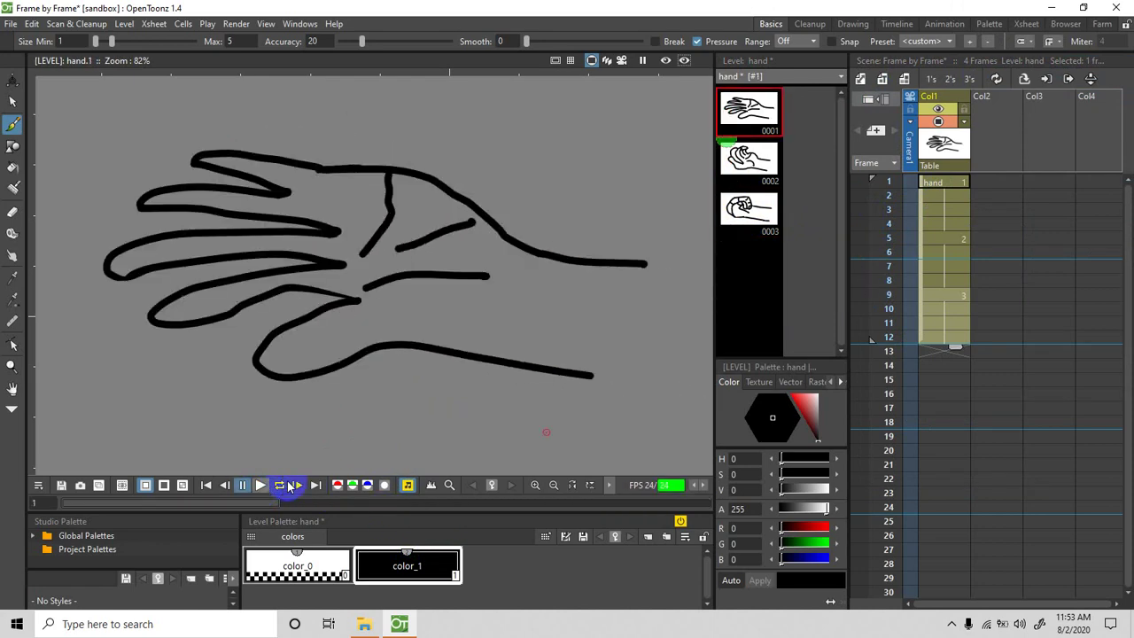
- Lengthen the hold of drawing 1 by applying Step 4 to its cells at frames 2 to 4 in Col1
click(946, 238)
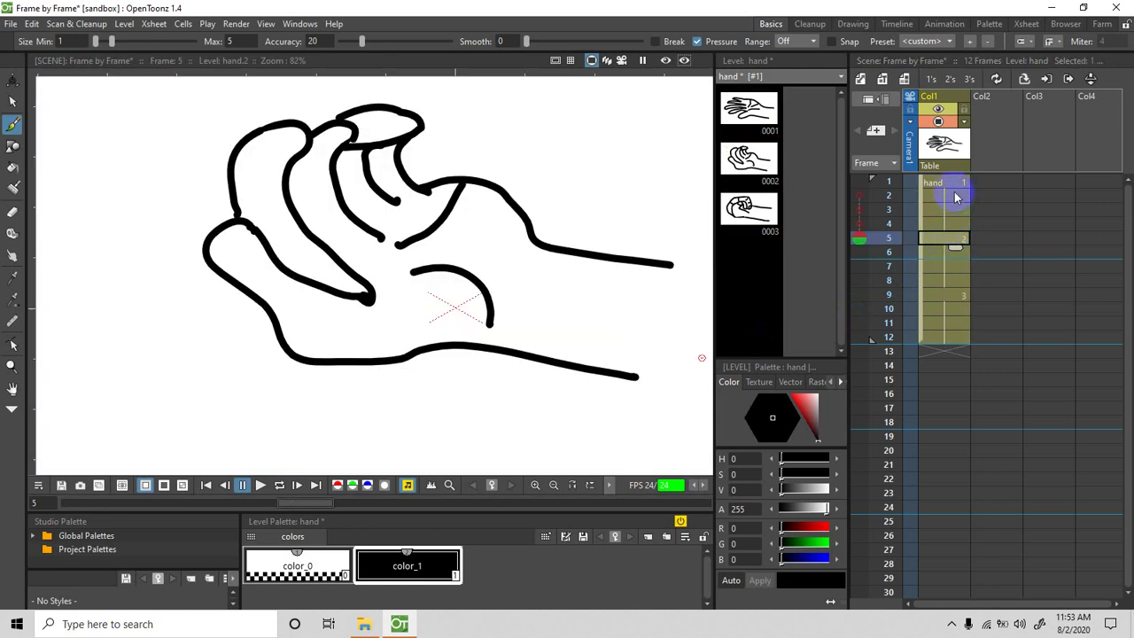
click(954, 183)
click(950, 197)
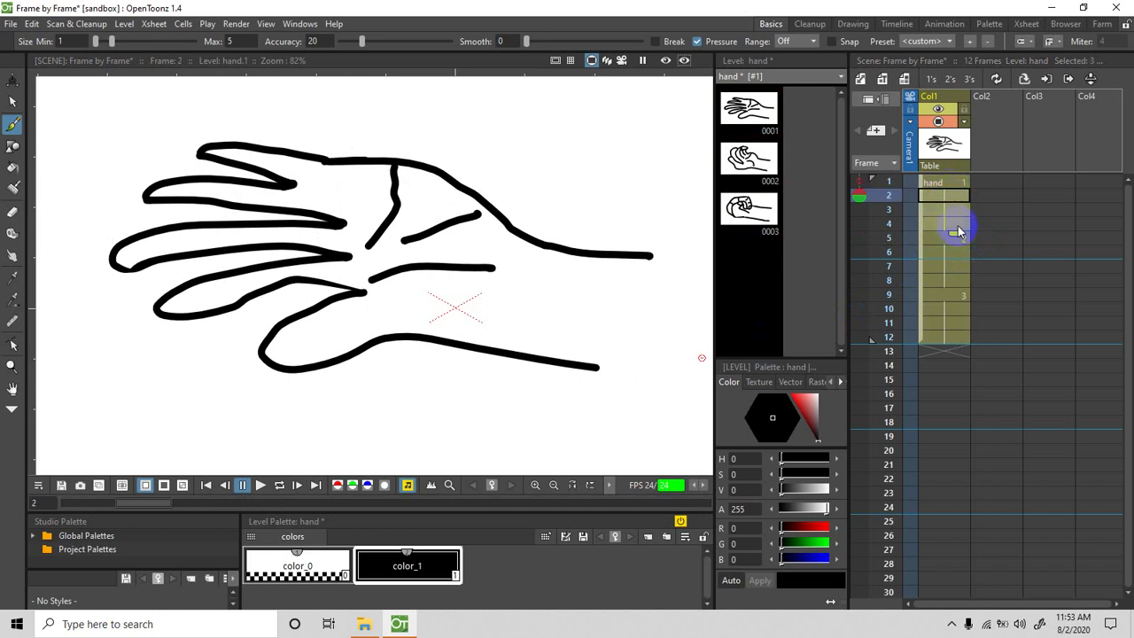
right_click(958, 226)
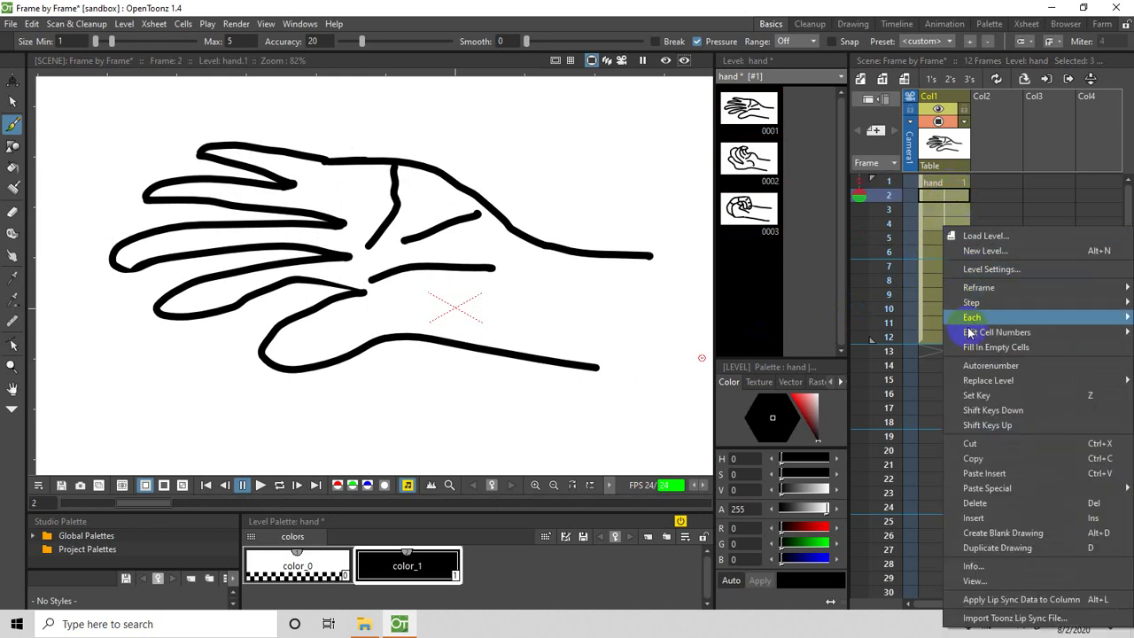
mouse_move(972, 305)
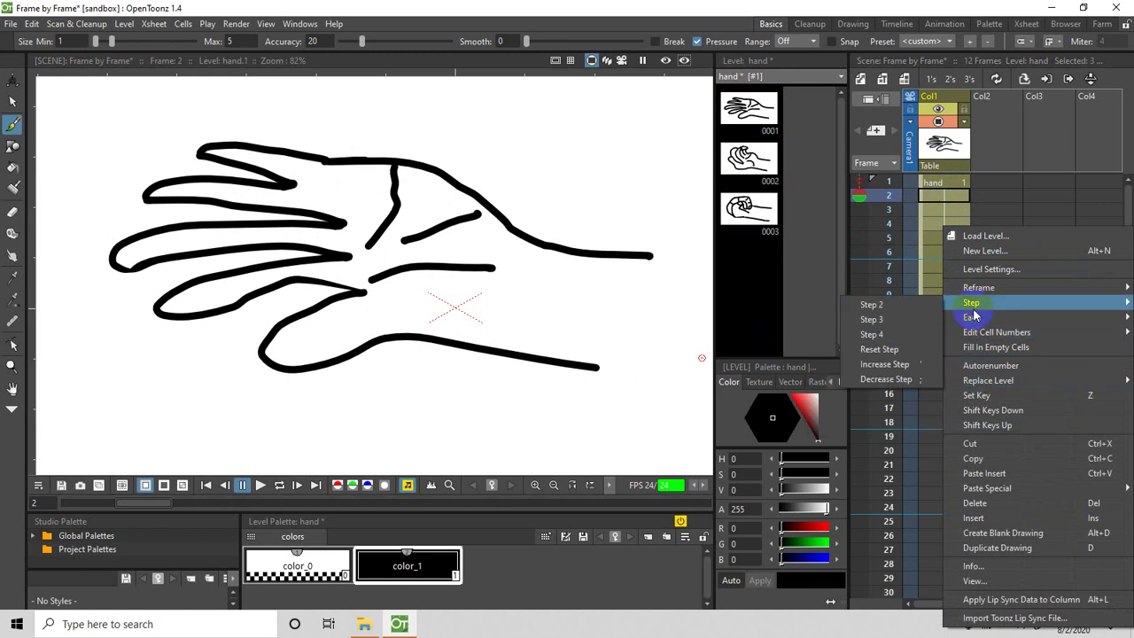
click(892, 336)
- Lengthen the hold of drawing 2 by applying Step 3 to its cells at frames 14 to 17
click(955, 367)
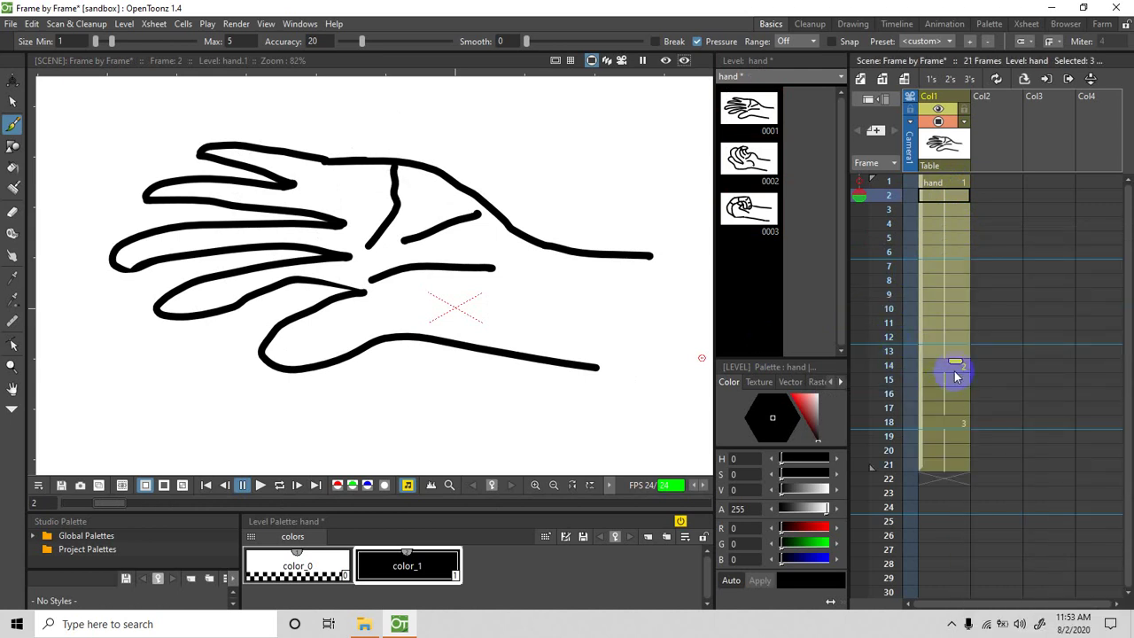
click(956, 409)
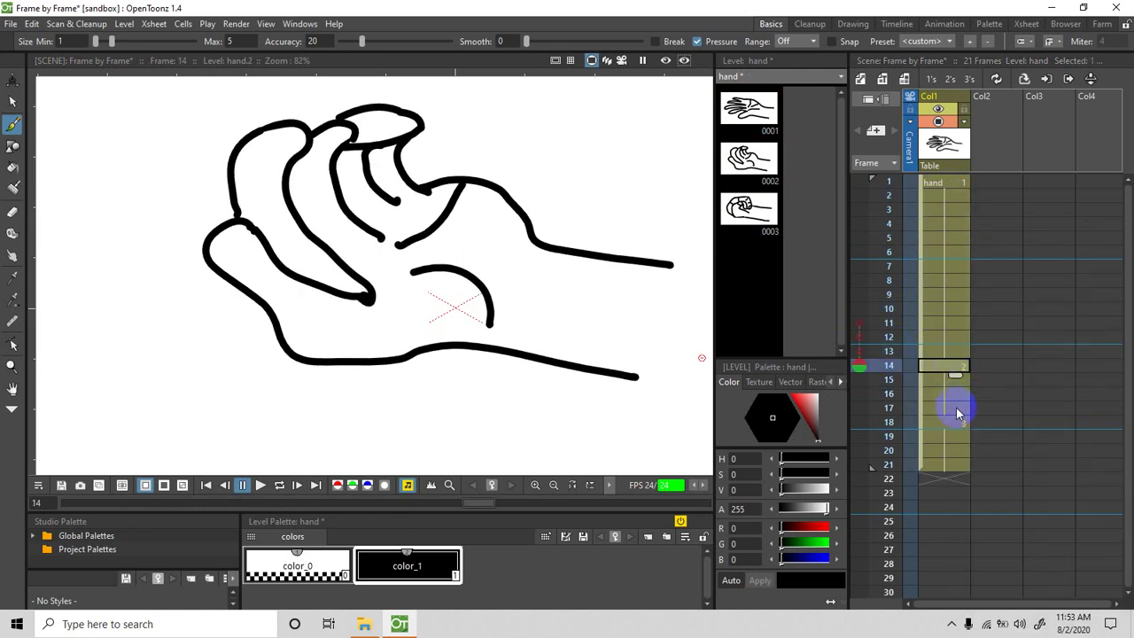
right_click(956, 409)
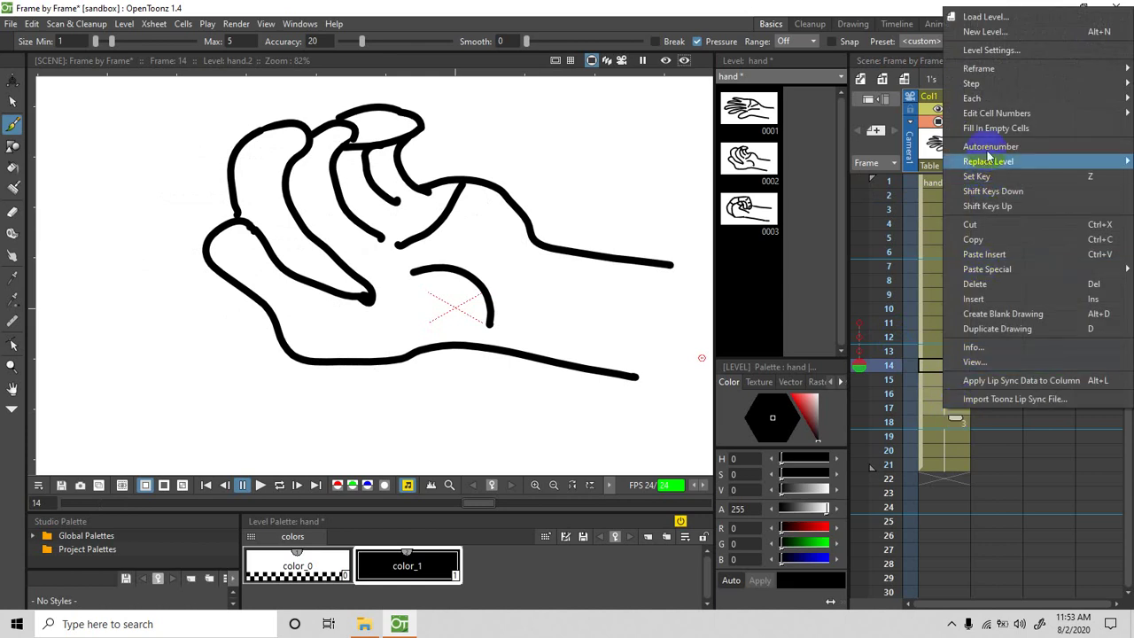
mouse_move(985, 89)
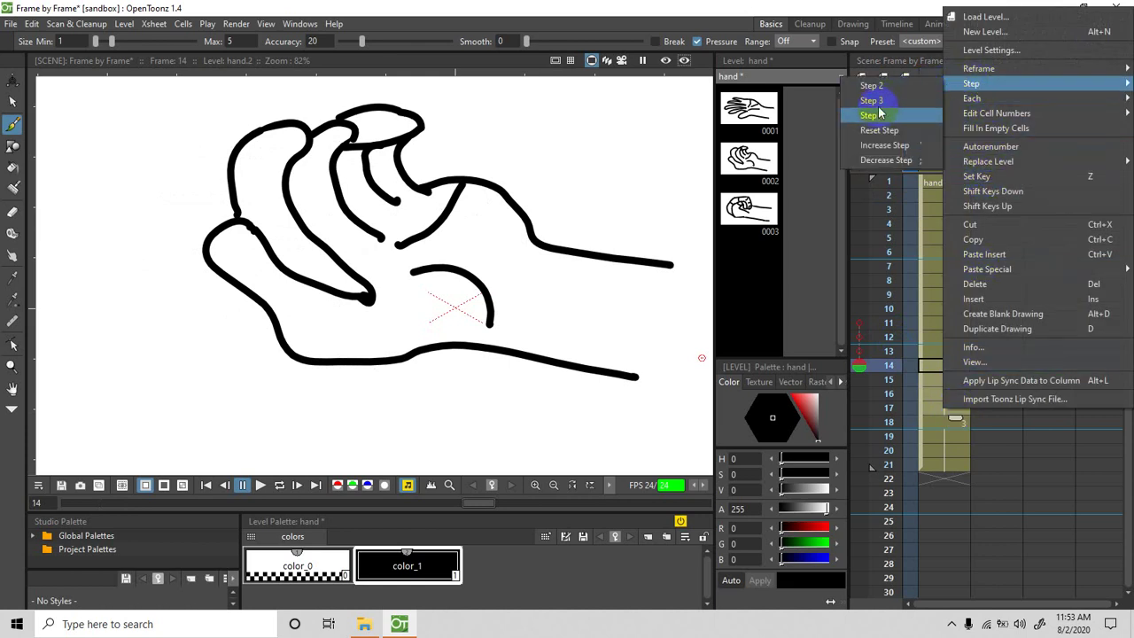
click(881, 103)
- Lengthen the hold of drawing 3 by applying Step 4 to its cells at frames 26 to 29
scroll(942, 362, down, 5)
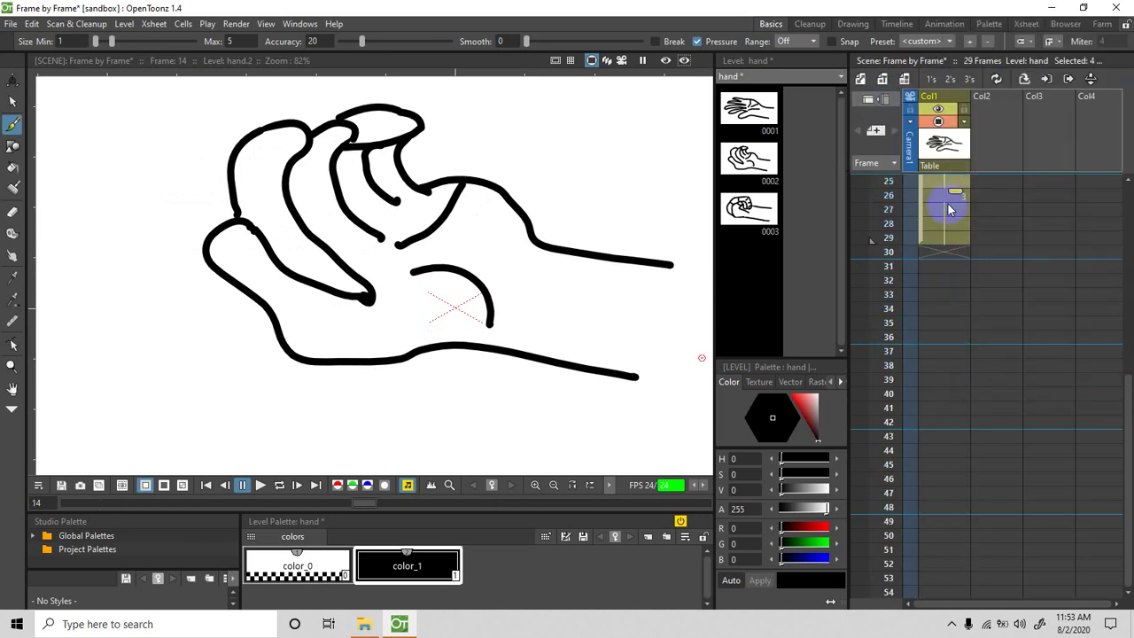
drag(954, 198, 956, 237)
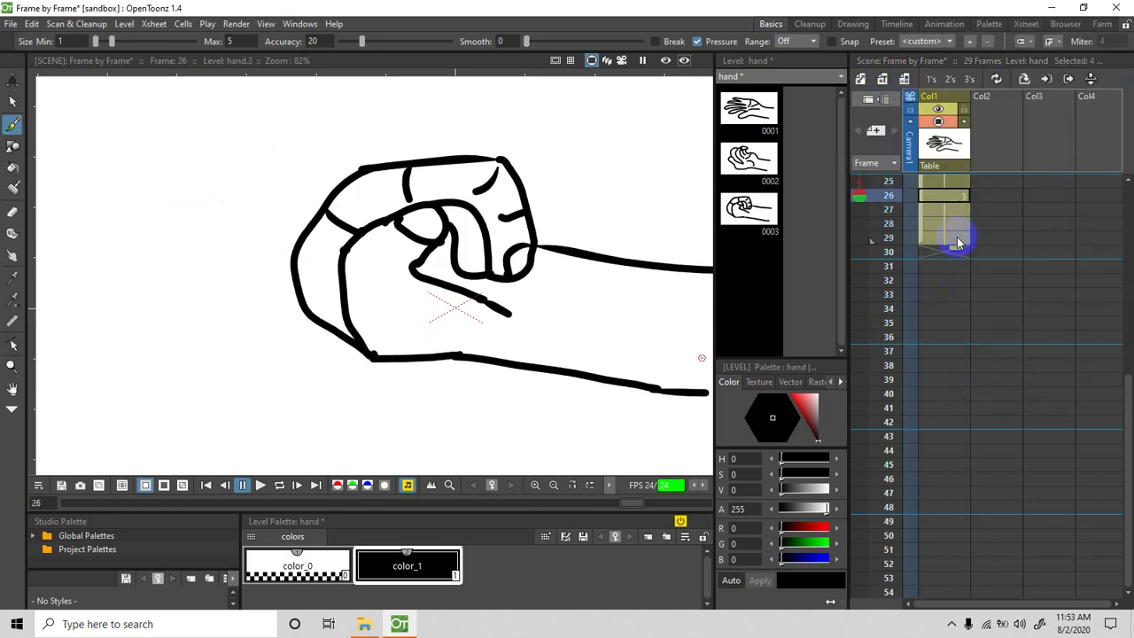
right_click(956, 241)
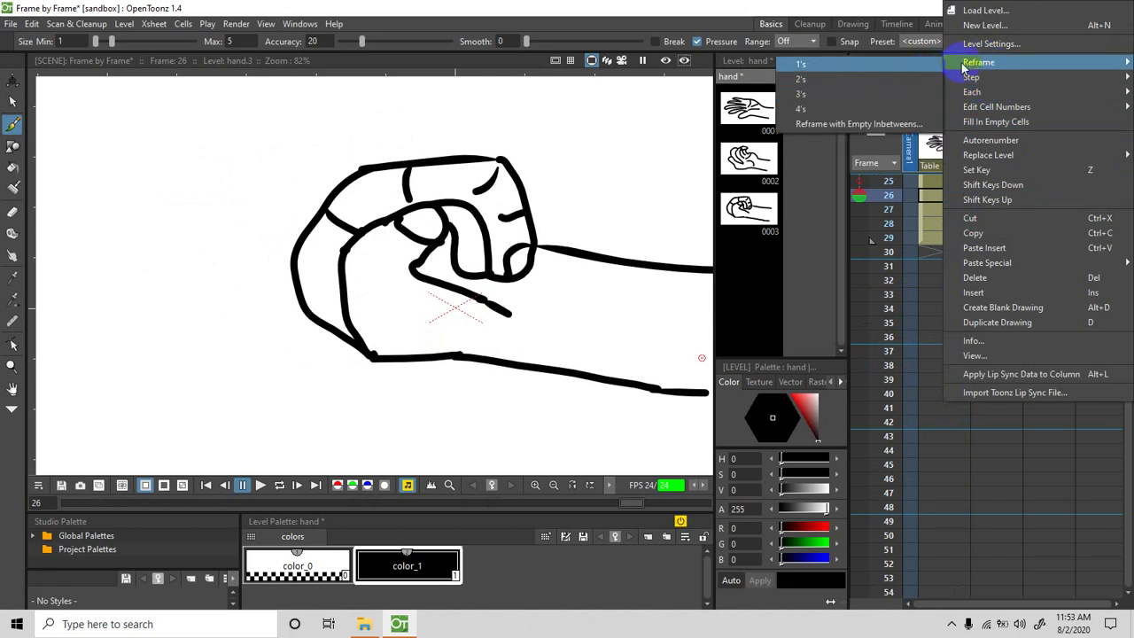
mouse_move(981, 78)
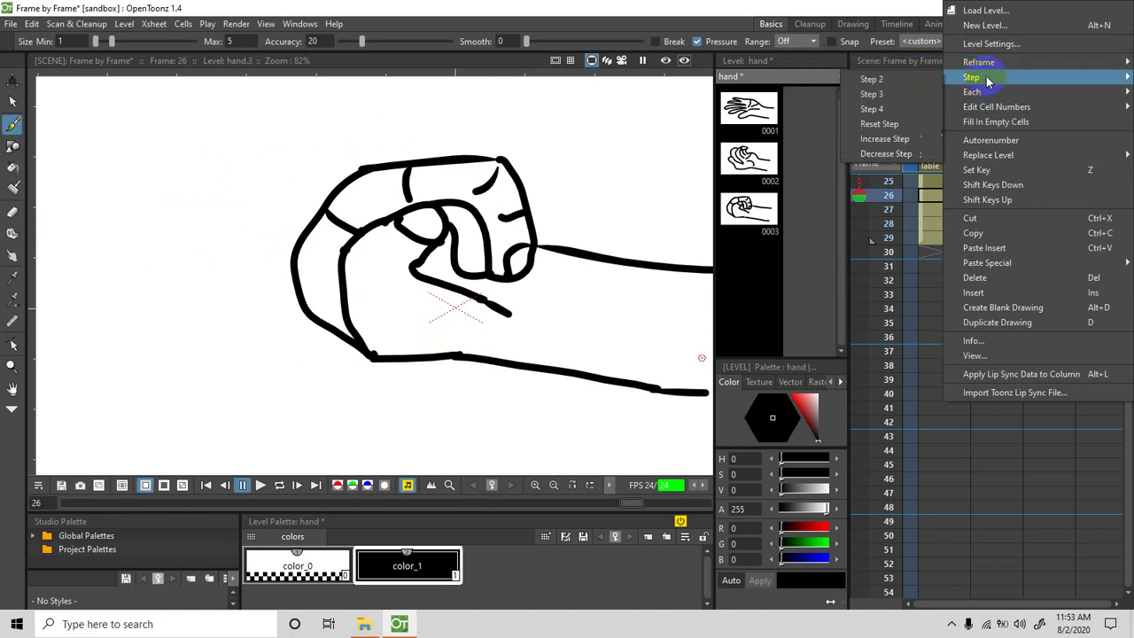
click(894, 111)
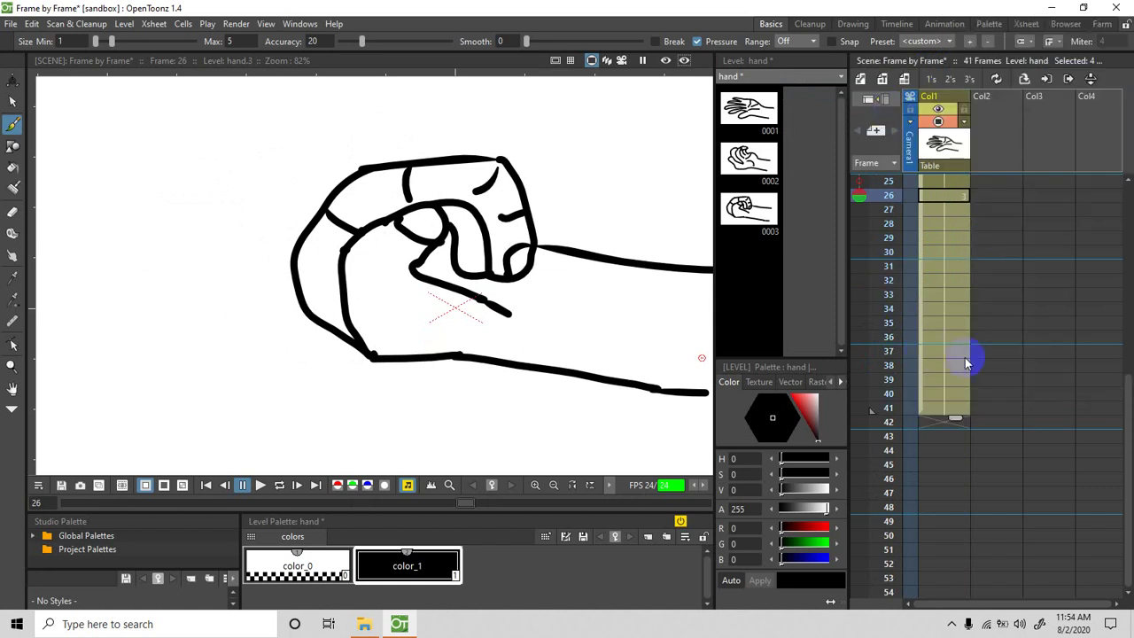
- Play the retimed hand animation in the scene several times, rewinding to frame 1, to check its timing
scroll(967, 355, up, 1)
scroll(965, 352, up, 5)
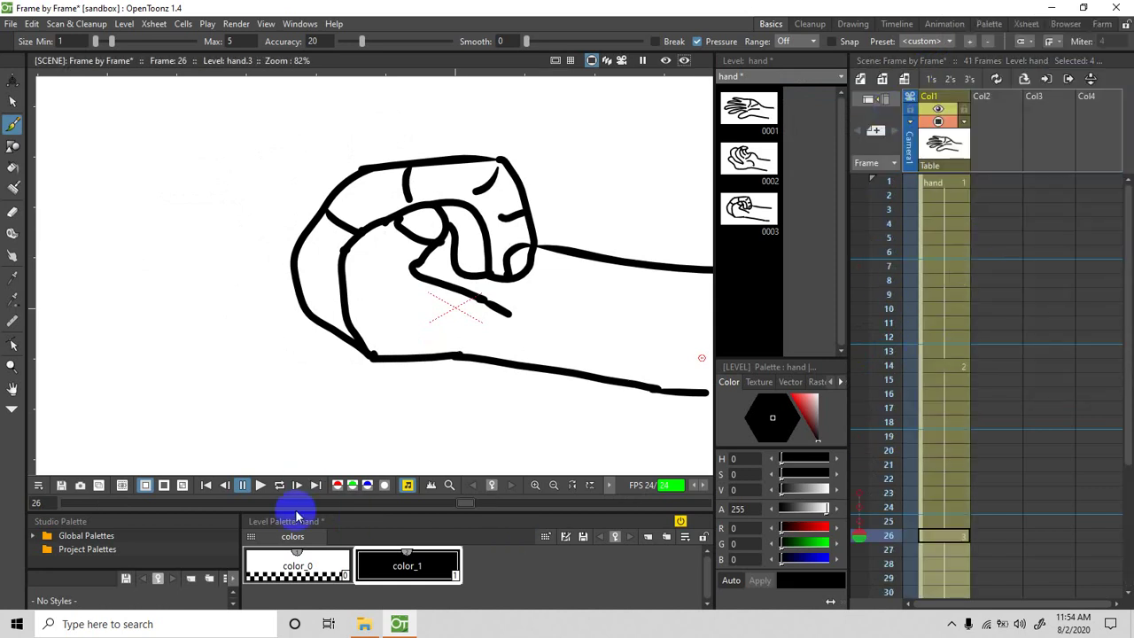
click(263, 486)
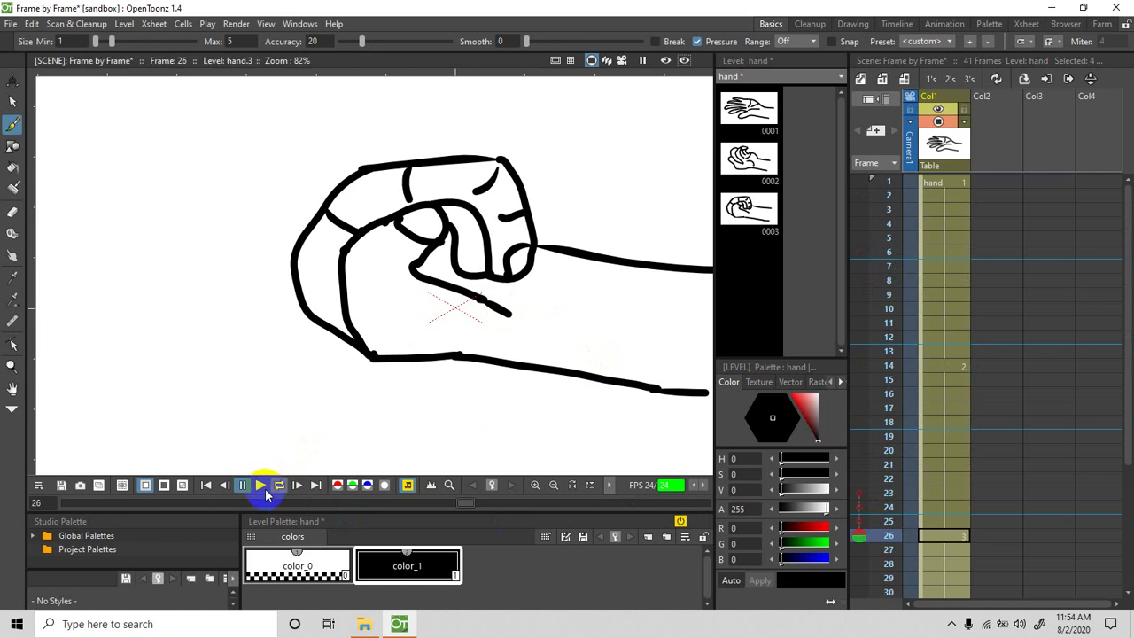
click(260, 487)
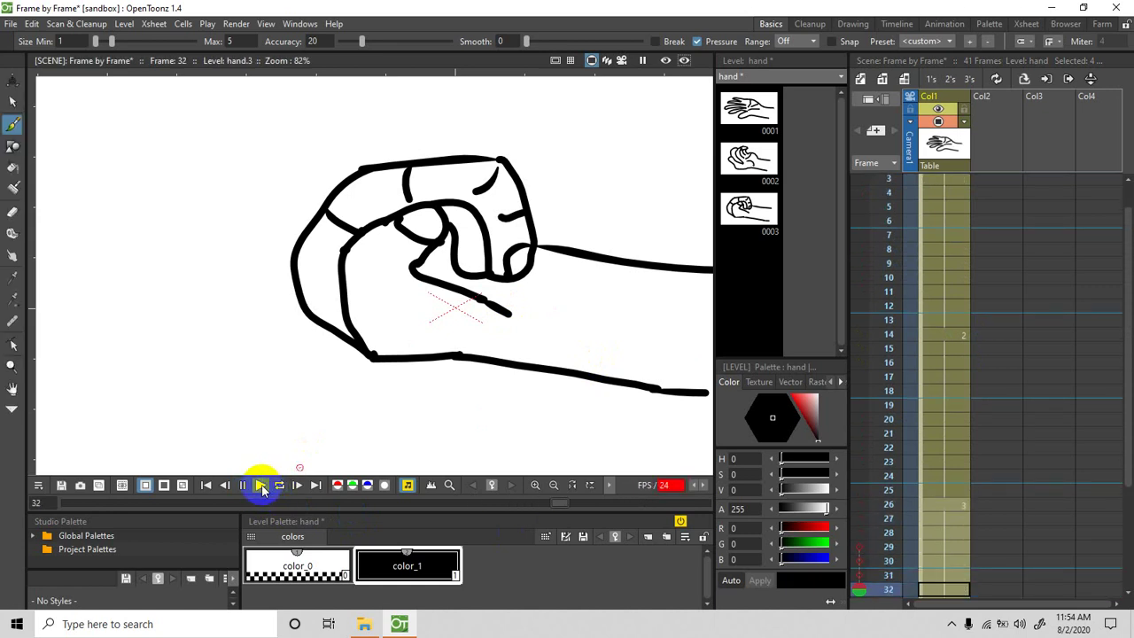
click(205, 486)
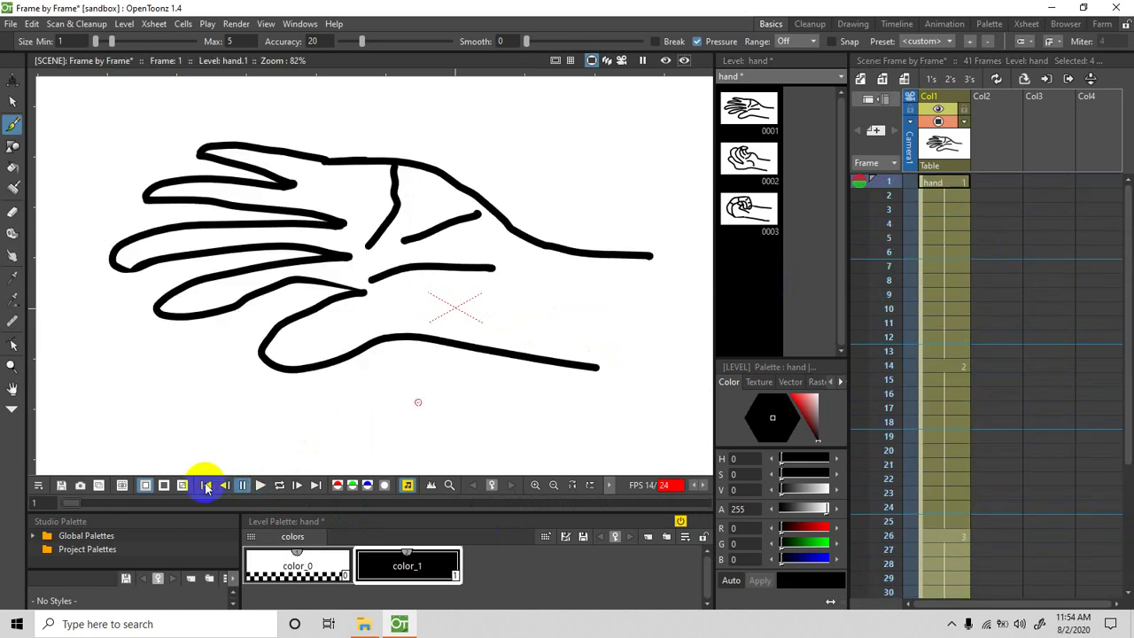
click(259, 485)
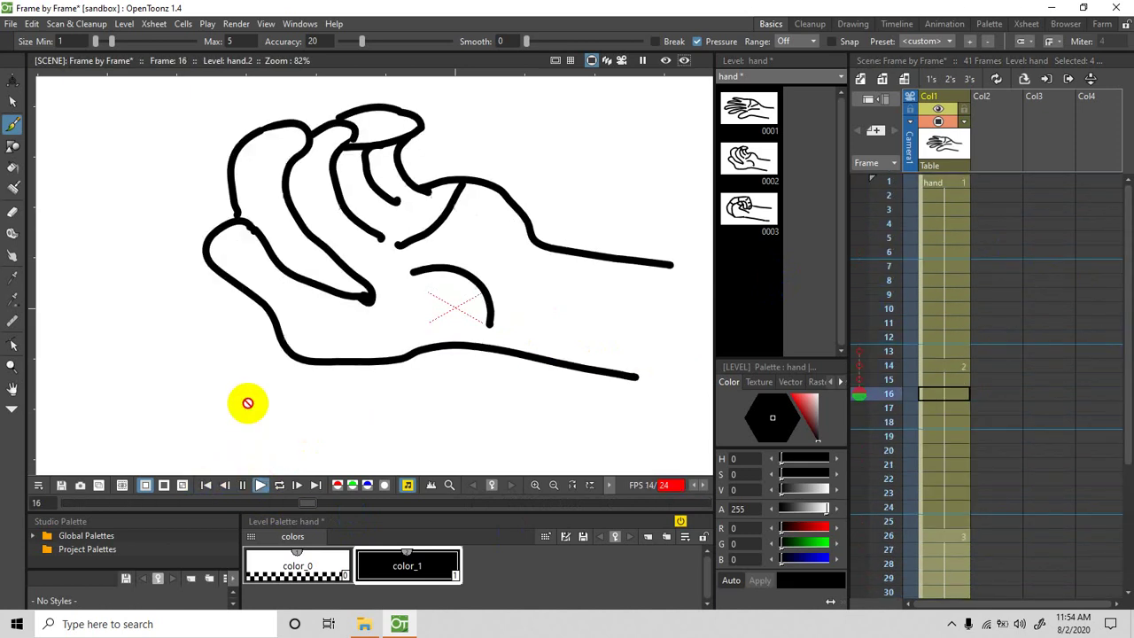
click(261, 487)
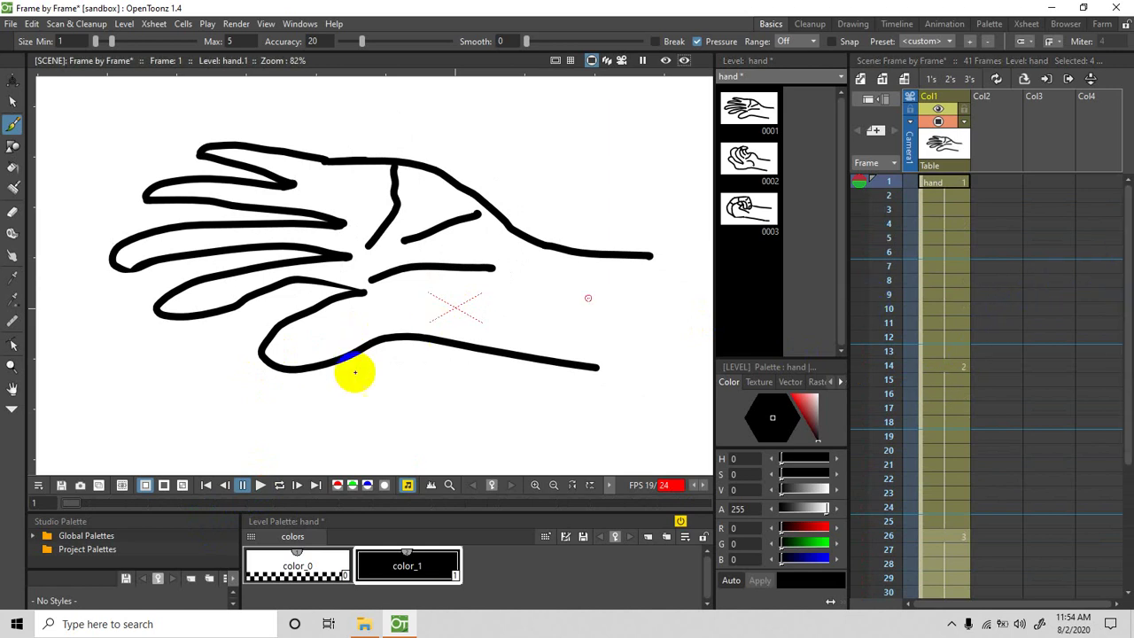
click(260, 486)
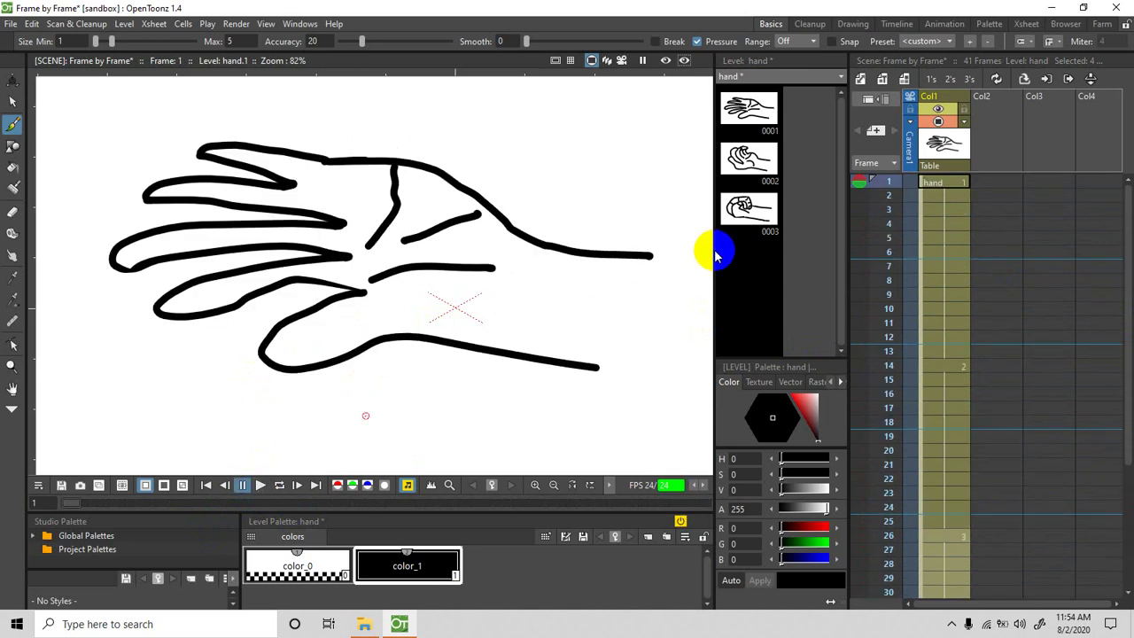
- Widen the scene viewer by narrowing the level strip and palette beside it, and play the hand animation through once
drag(714, 250, 778, 248)
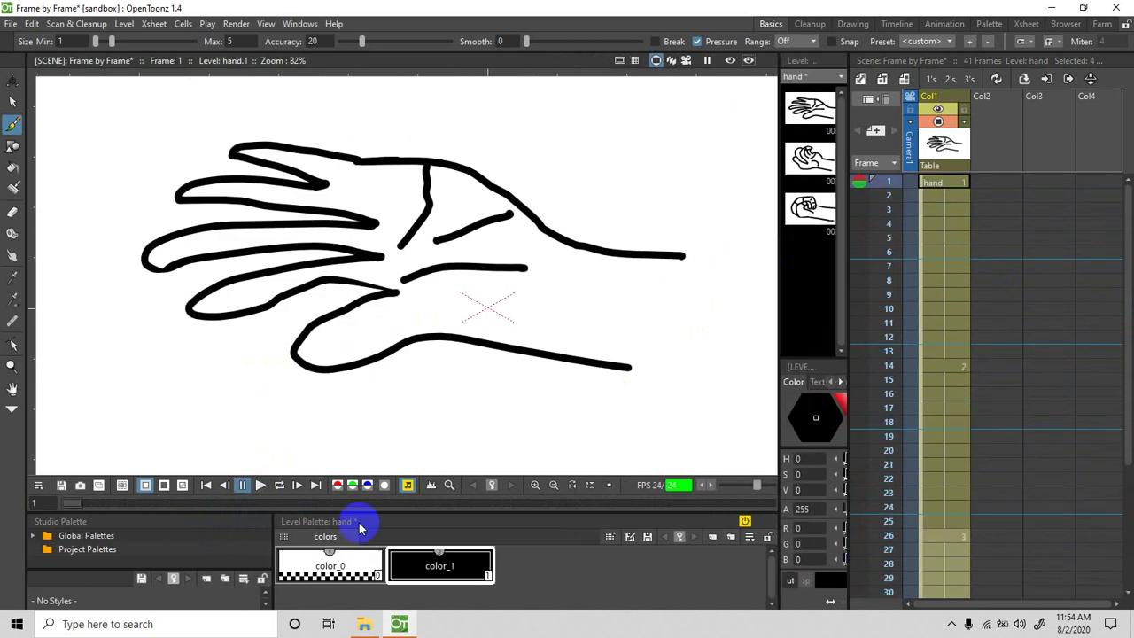
click(259, 485)
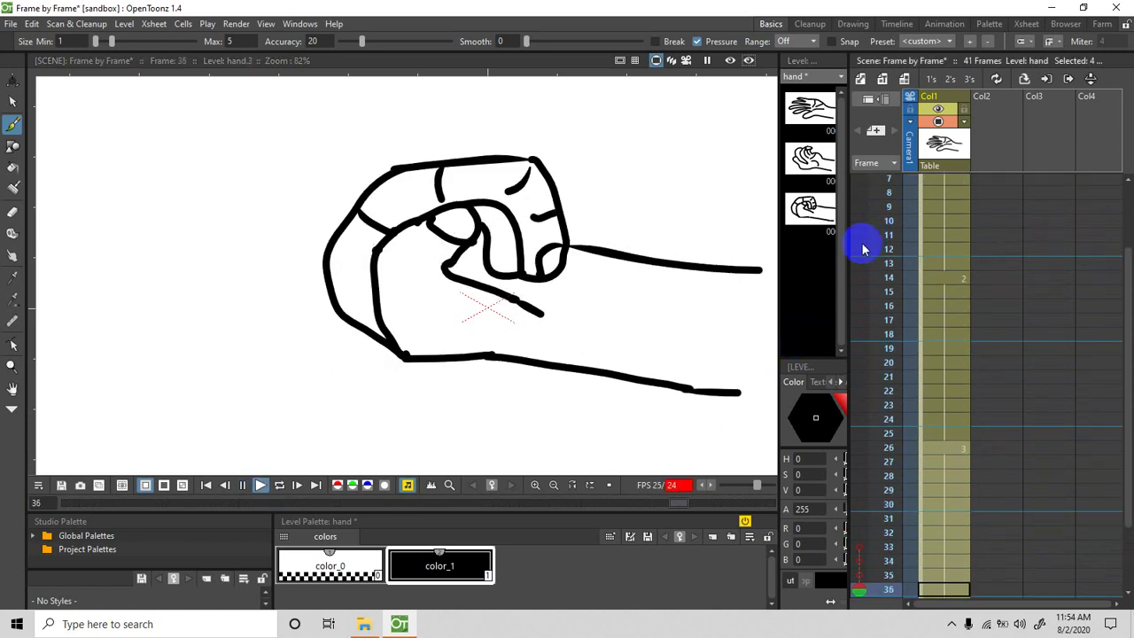
right_click(865, 222)
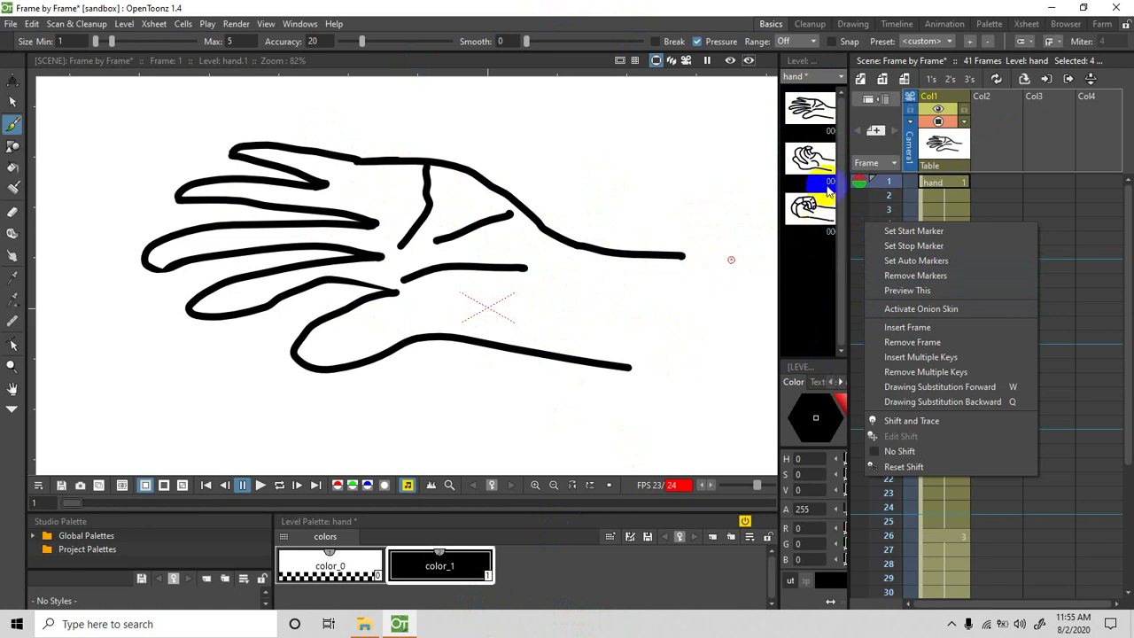
- Preview the hand animation in looped playback, switching between a single play-through and continuous looping
click(275, 486)
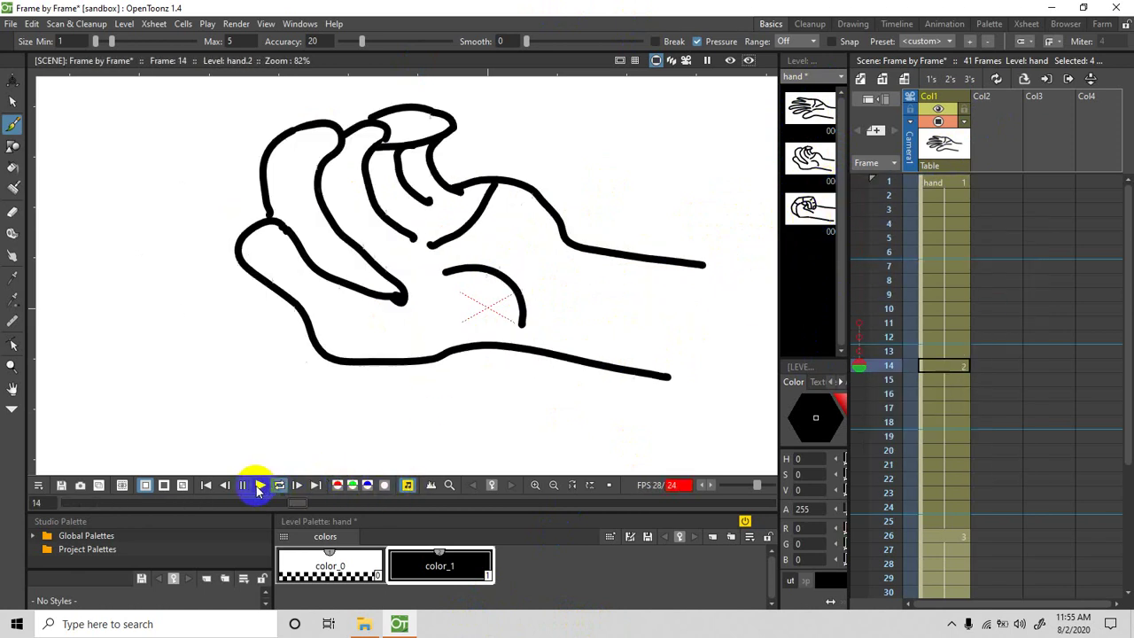
click(257, 485)
click(259, 486)
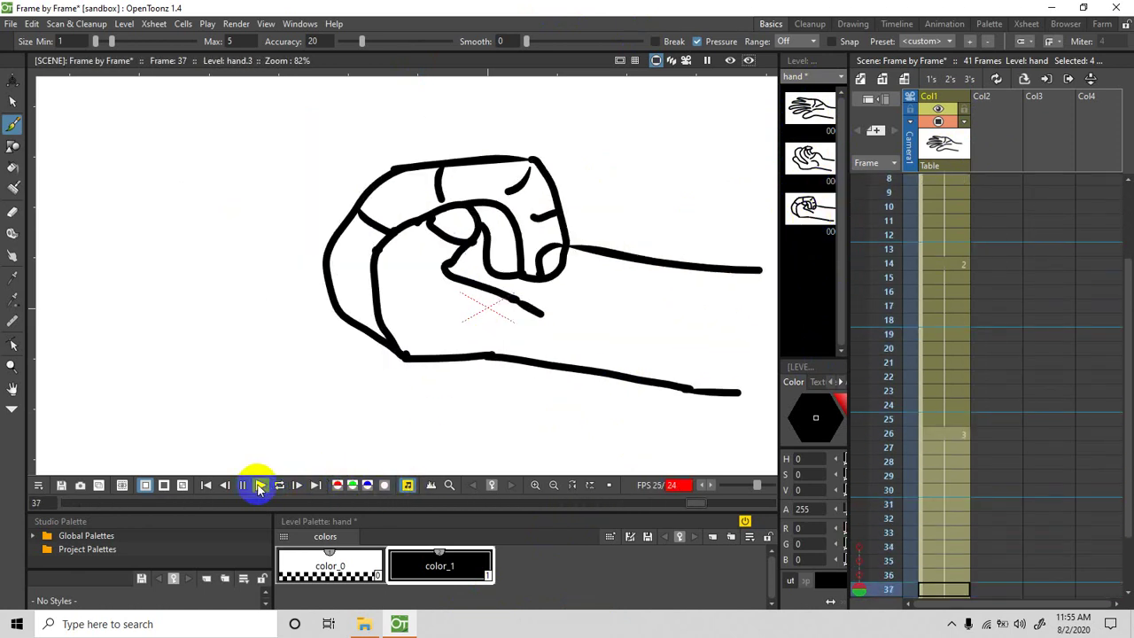
click(279, 485)
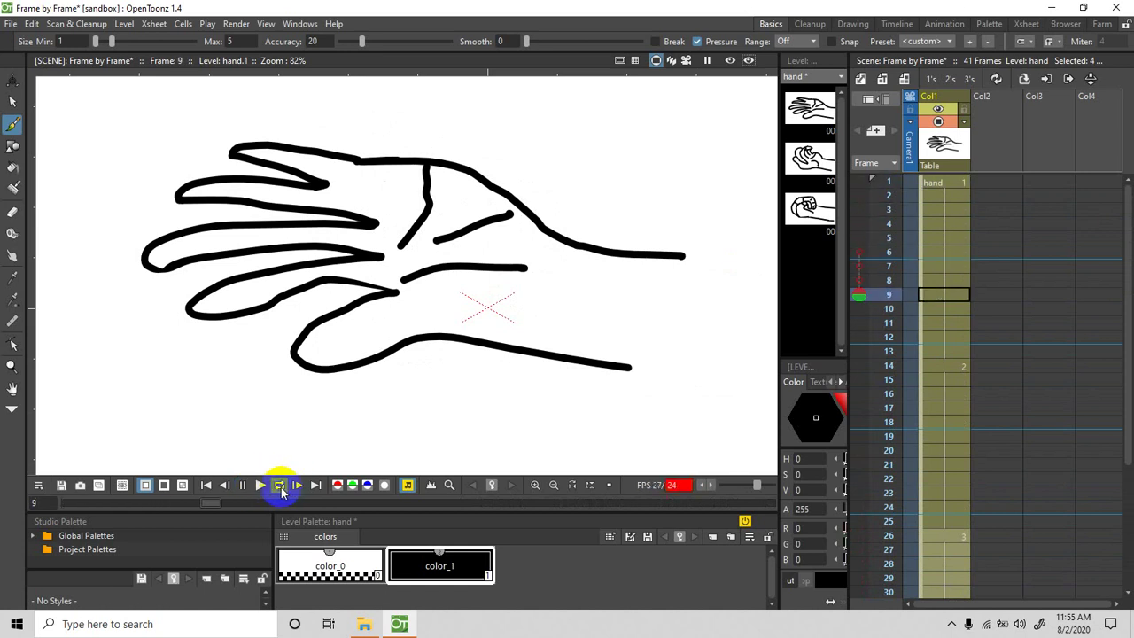